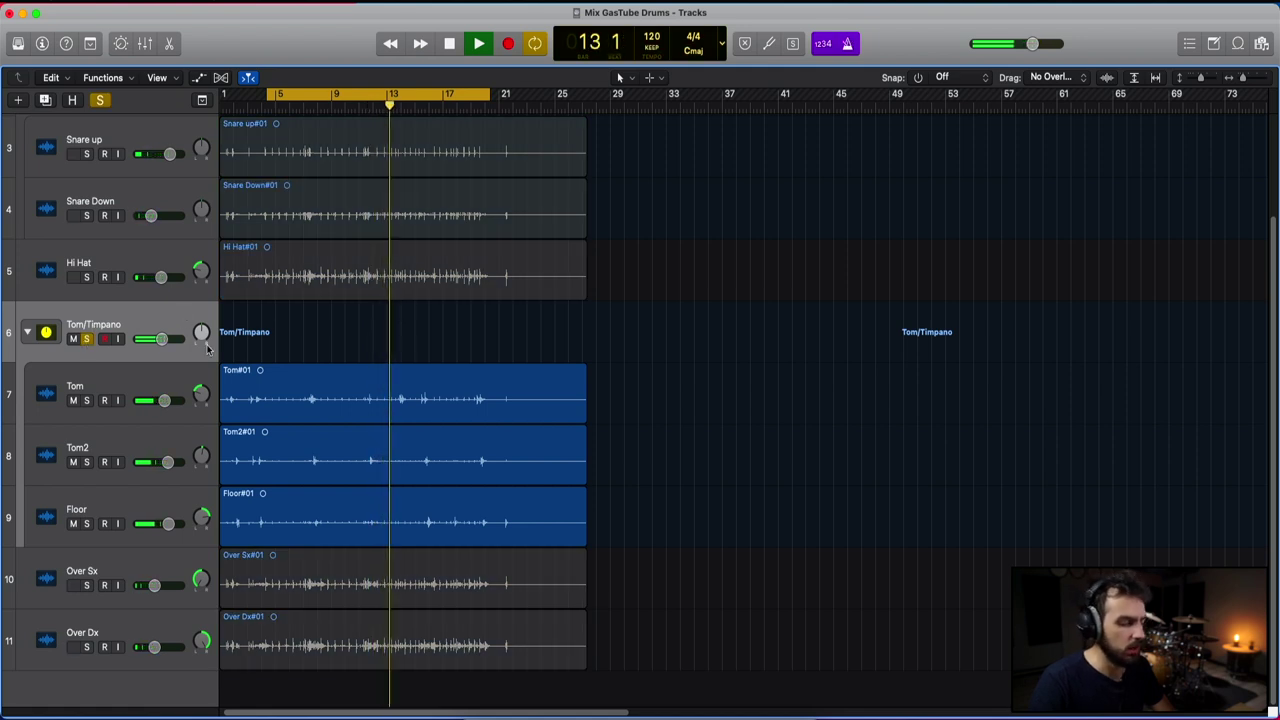
Step: Insert the C1 gate (s) plug-in ahead of the Kramer PIE on the Tom/Timpano bus channel
{"action": "key", "text": "x"}
{"action": "scroll", "coordinate": [320, 387], "scroll_direction": "down", "scroll_amount": 1}
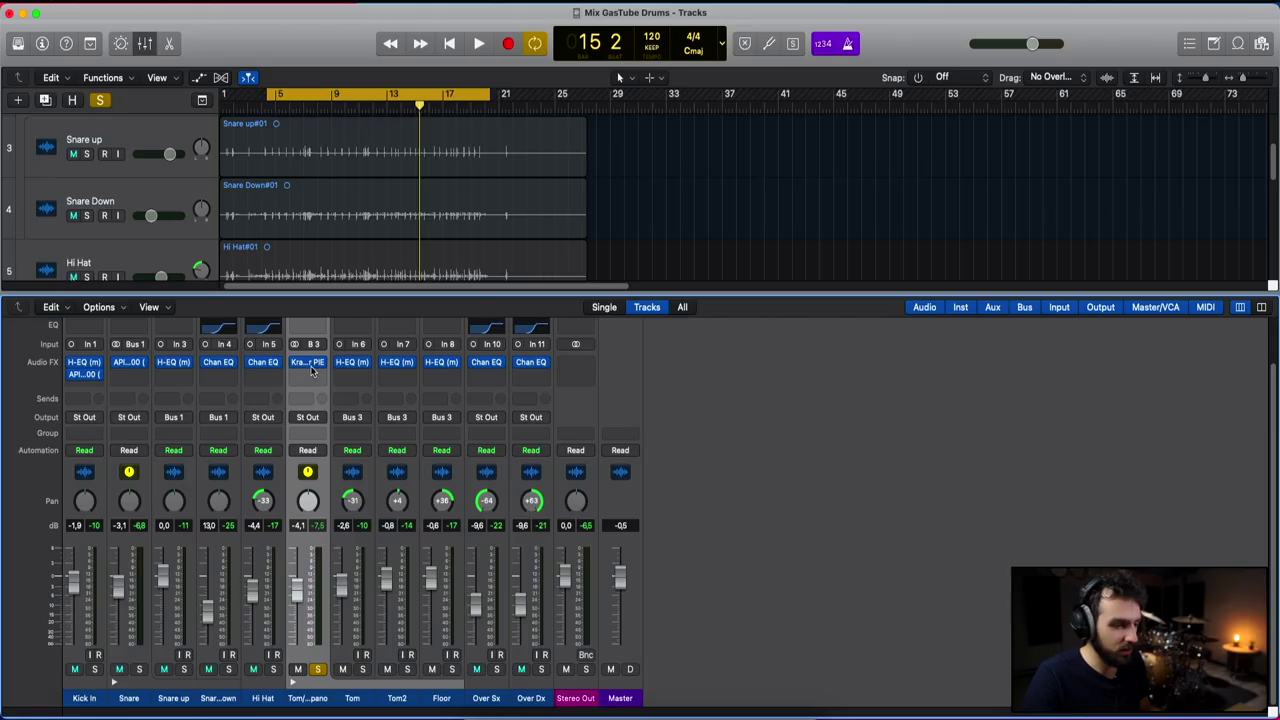
{"action": "left_click_drag", "start_coordinate": [311, 366], "coordinate": [312, 376]}
{"action": "left_click", "coordinate": [316, 365]}
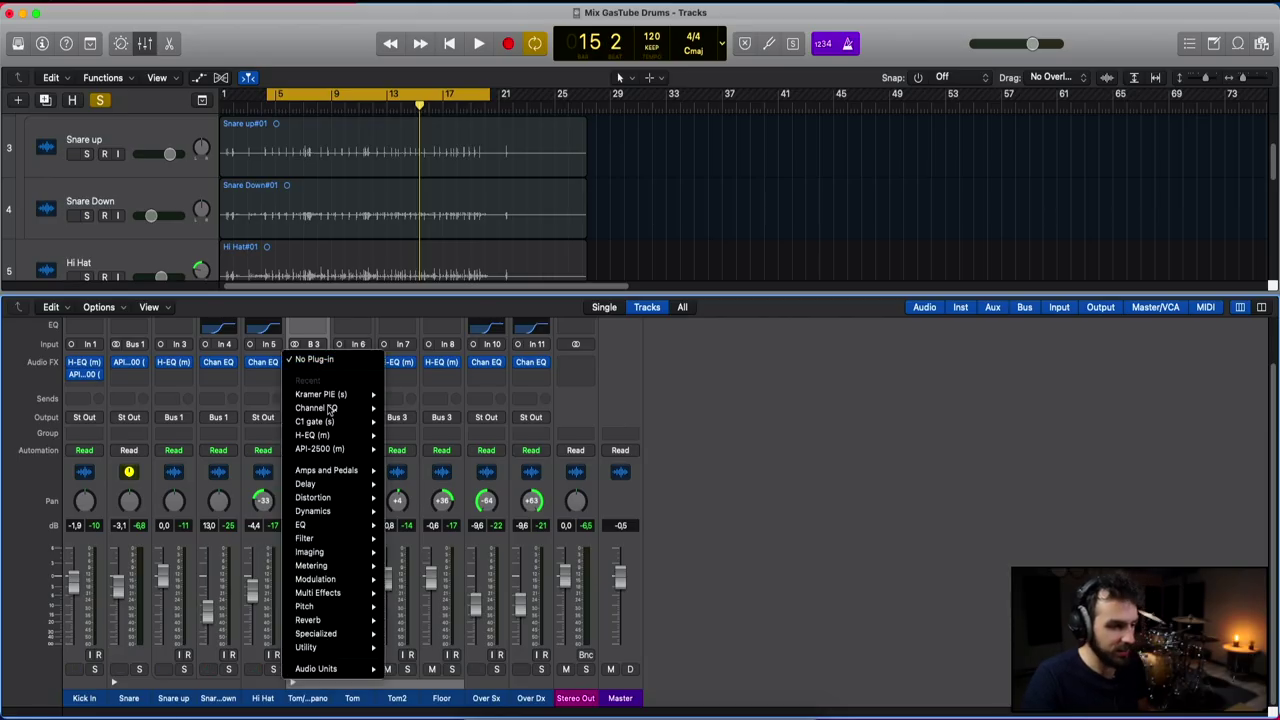
{"action": "left_click", "coordinate": [480, 650]}
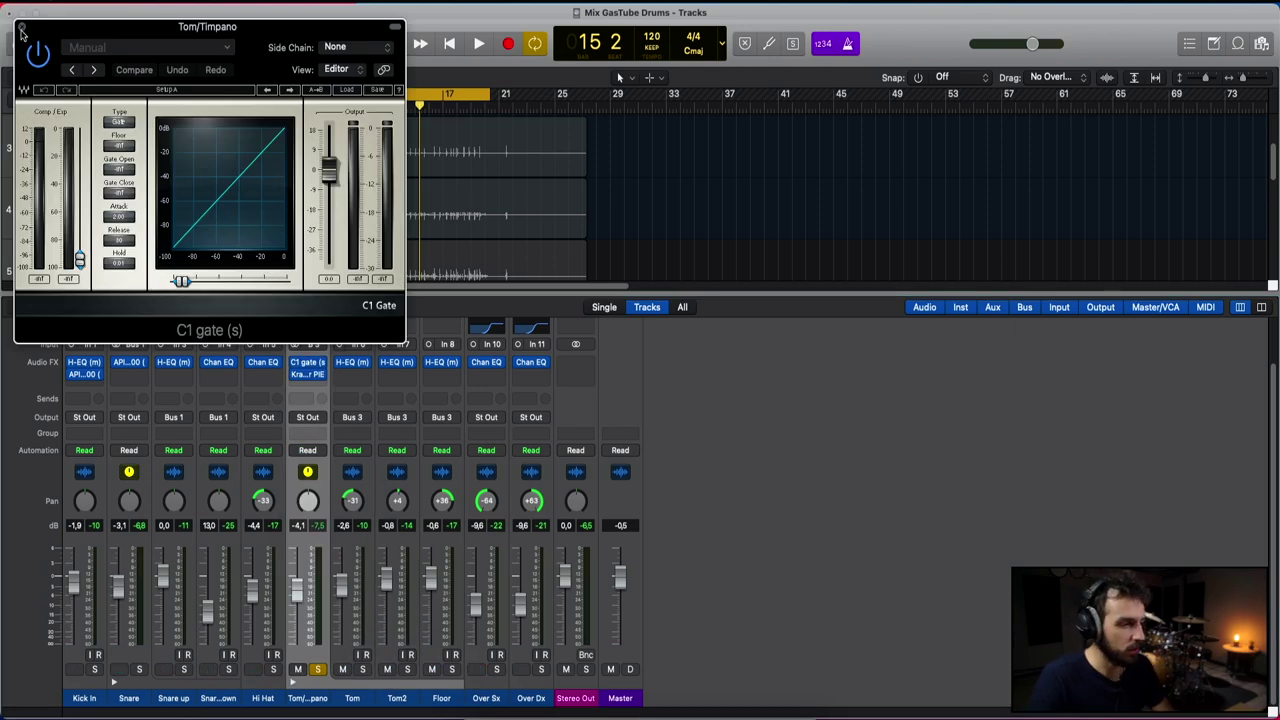
{"action": "left_click_drag", "start_coordinate": [65, 31], "coordinate": [649, 85]}
Step: Set the C1 gate's type to Expander and raise its open and close thresholds while the toms play
{"action": "left_click", "coordinate": [703, 175]}
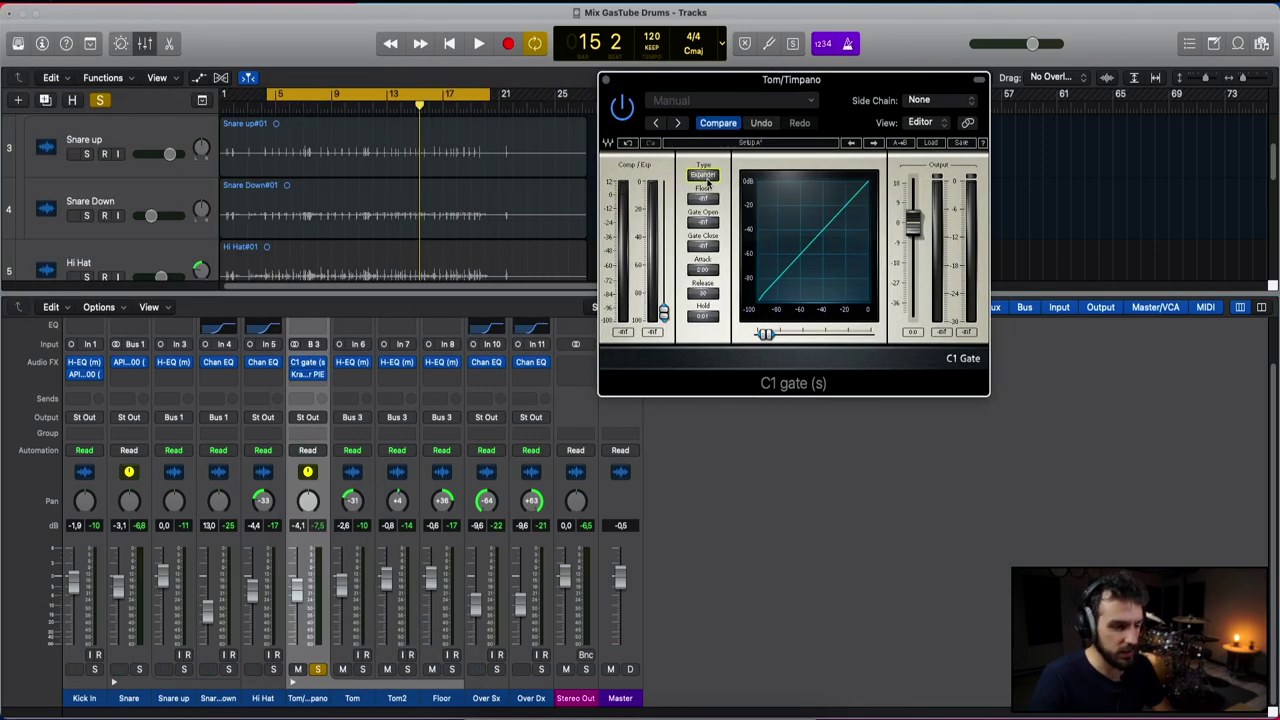
{"action": "key", "text": "space"}
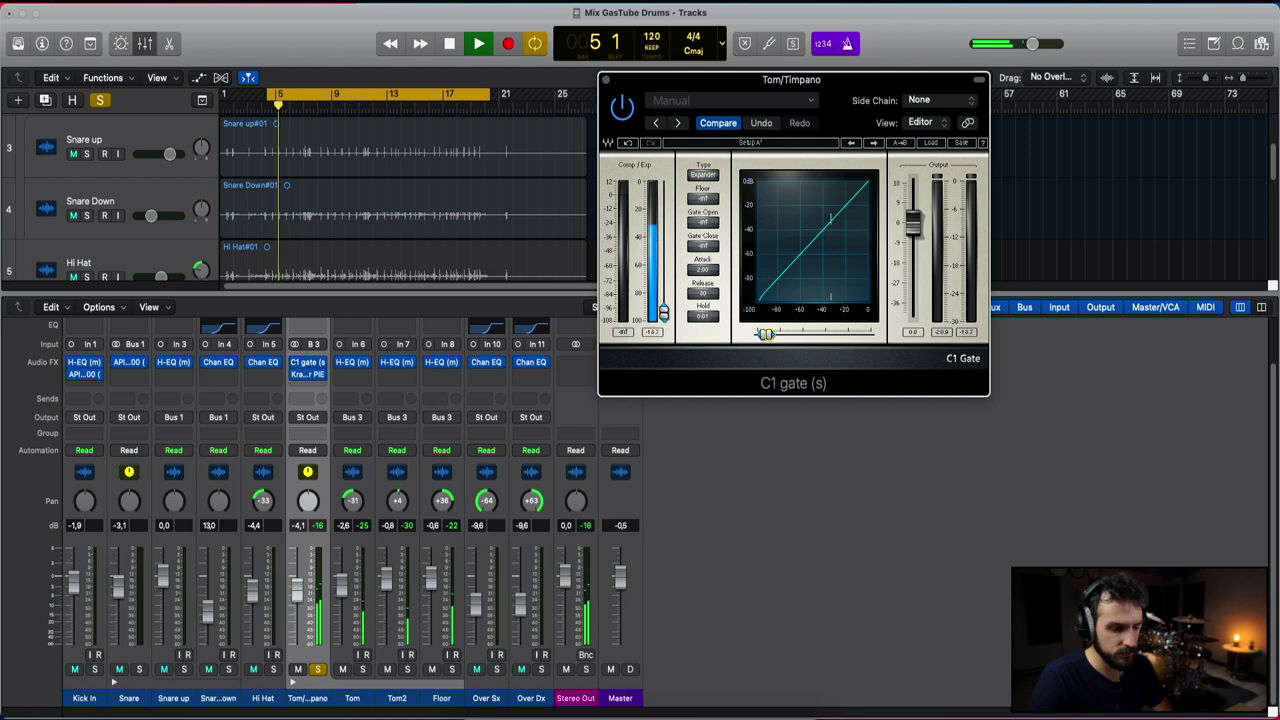
{"action": "left_click_drag", "start_coordinate": [766, 334], "coordinate": [827, 335]}
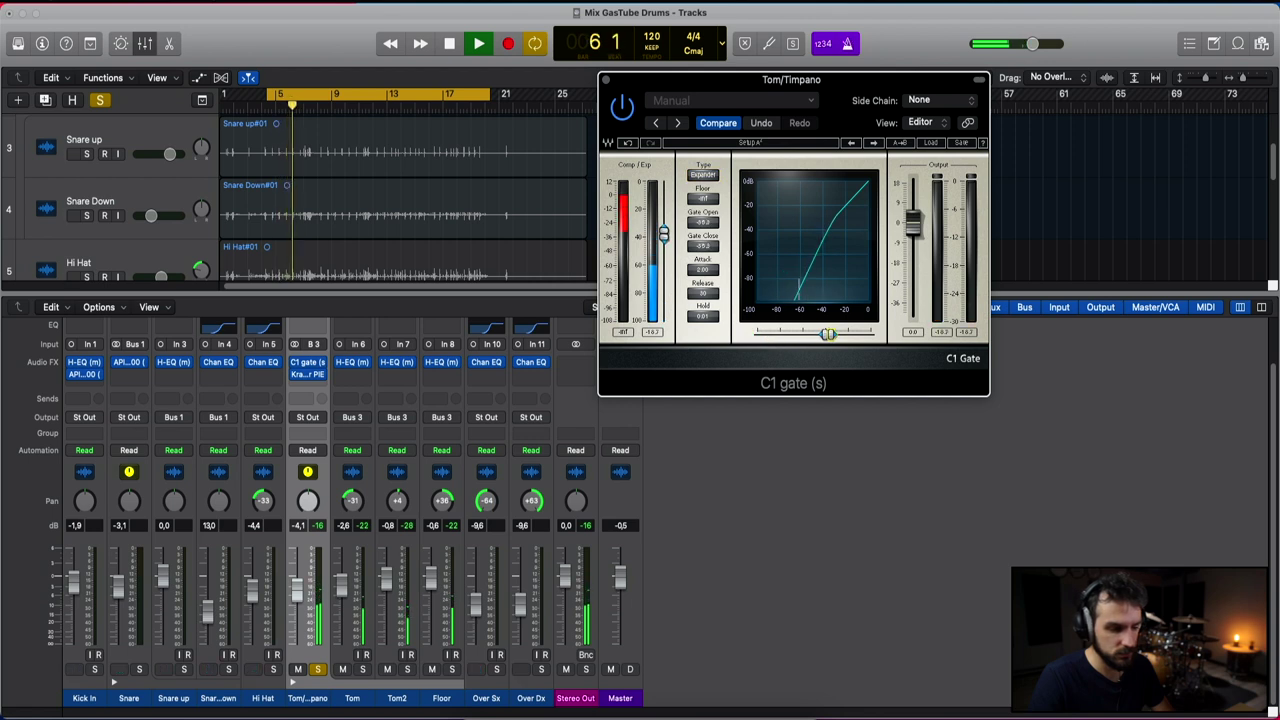
Step: Cycle playback from about the middle of bar 7 to bar 9 and set the expander's floor to about -9 dB
{"action": "scroll", "coordinate": [480, 99], "scroll_direction": "up", "scroll_amount": 5}
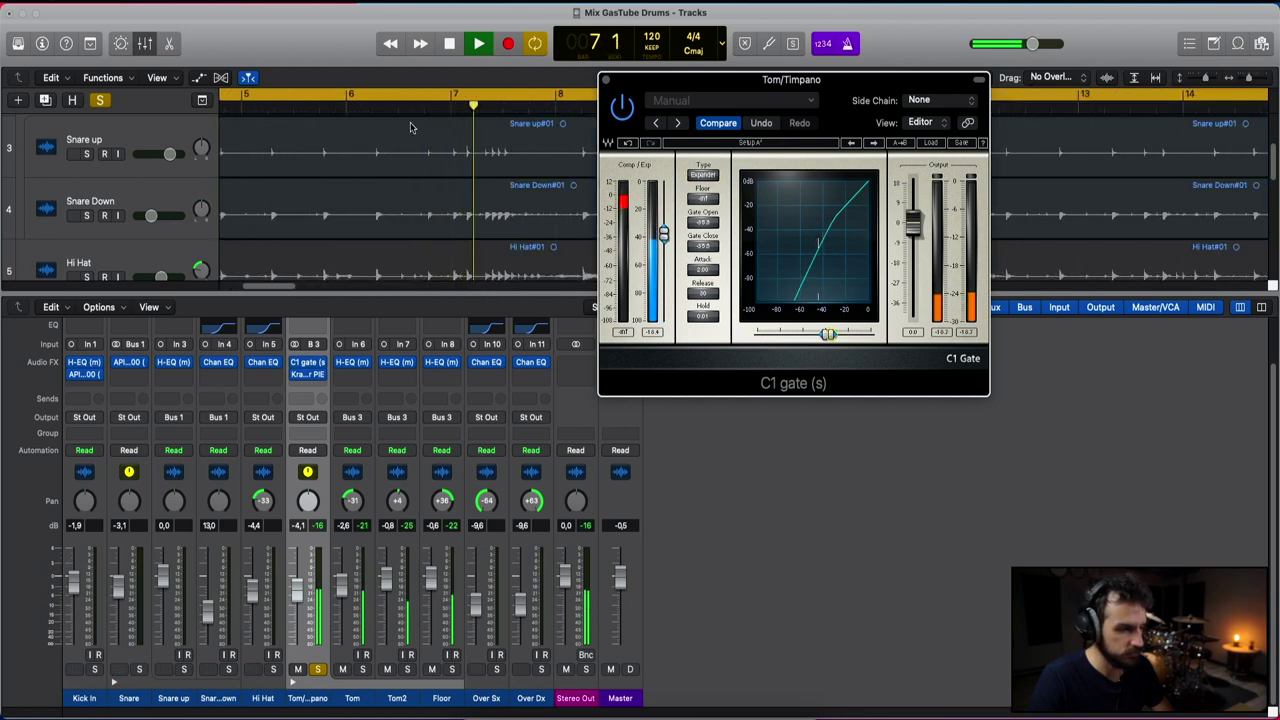
{"action": "left_click_drag", "start_coordinate": [428, 93], "coordinate": [587, 93]}
{"action": "left_click_drag", "start_coordinate": [703, 198], "coordinate": [703, 175]}
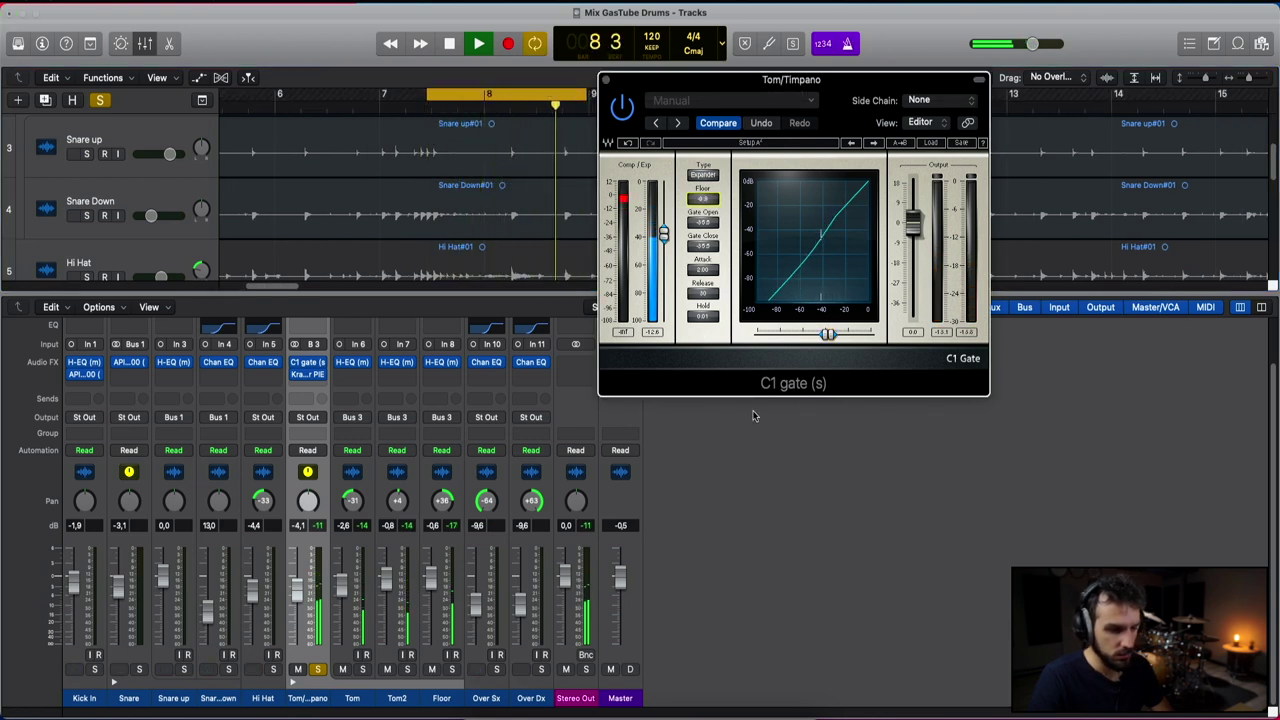
Step: Extend the cycle range back to before bar 7 and set the gate open and close thresholds to about -27.7 dB
{"action": "left_click_drag", "start_coordinate": [445, 93], "coordinate": [357, 93]}
{"action": "left_click_drag", "start_coordinate": [491, 93], "coordinate": [597, 90]}
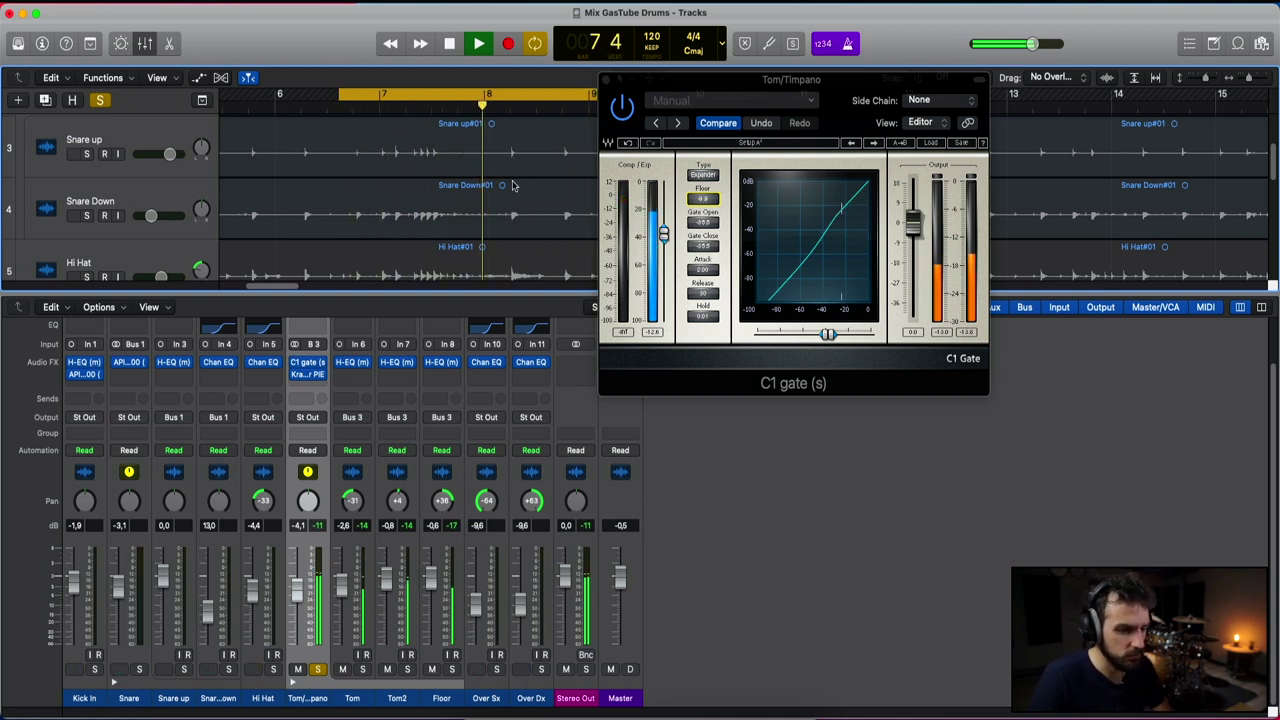
{"action": "left_click_drag", "start_coordinate": [826, 334], "coordinate": [836, 334]}
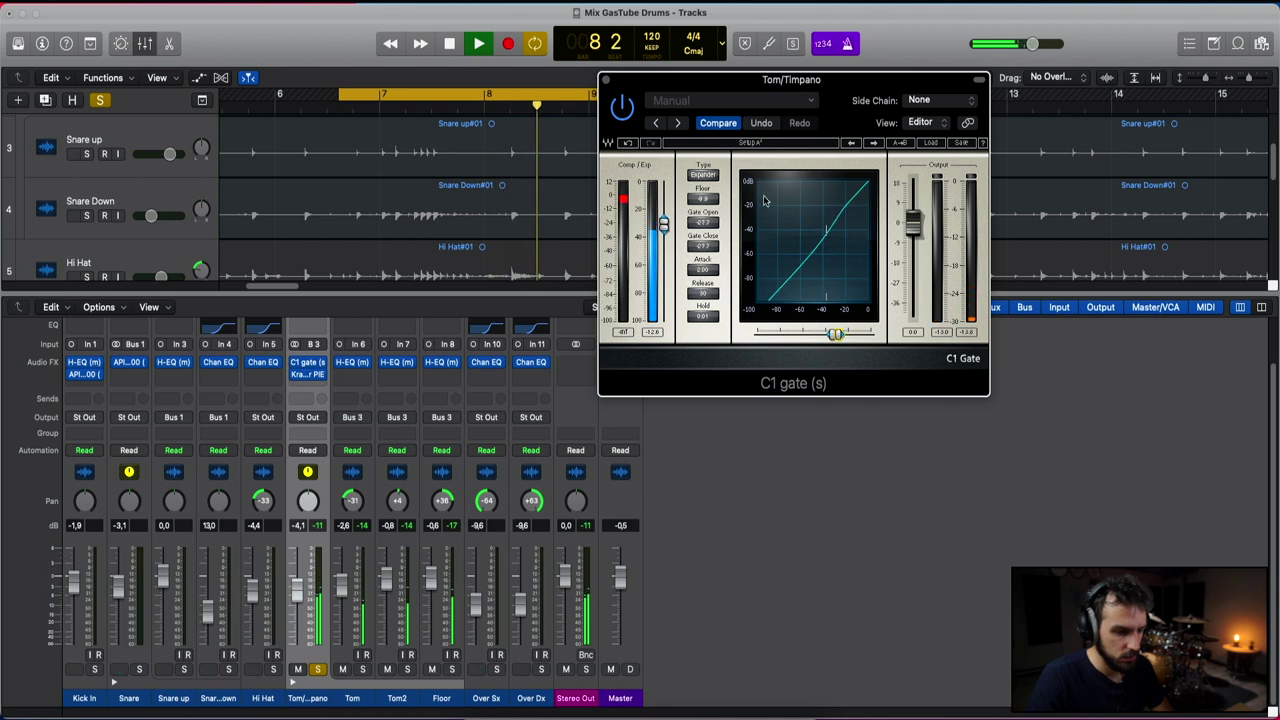
Step: Increase the expander's hold and release times on the Tom/Timpano bus and stop playback
{"action": "left_click_drag", "start_coordinate": [703, 316], "coordinate": [703, 284]}
{"action": "key", "text": "space"}
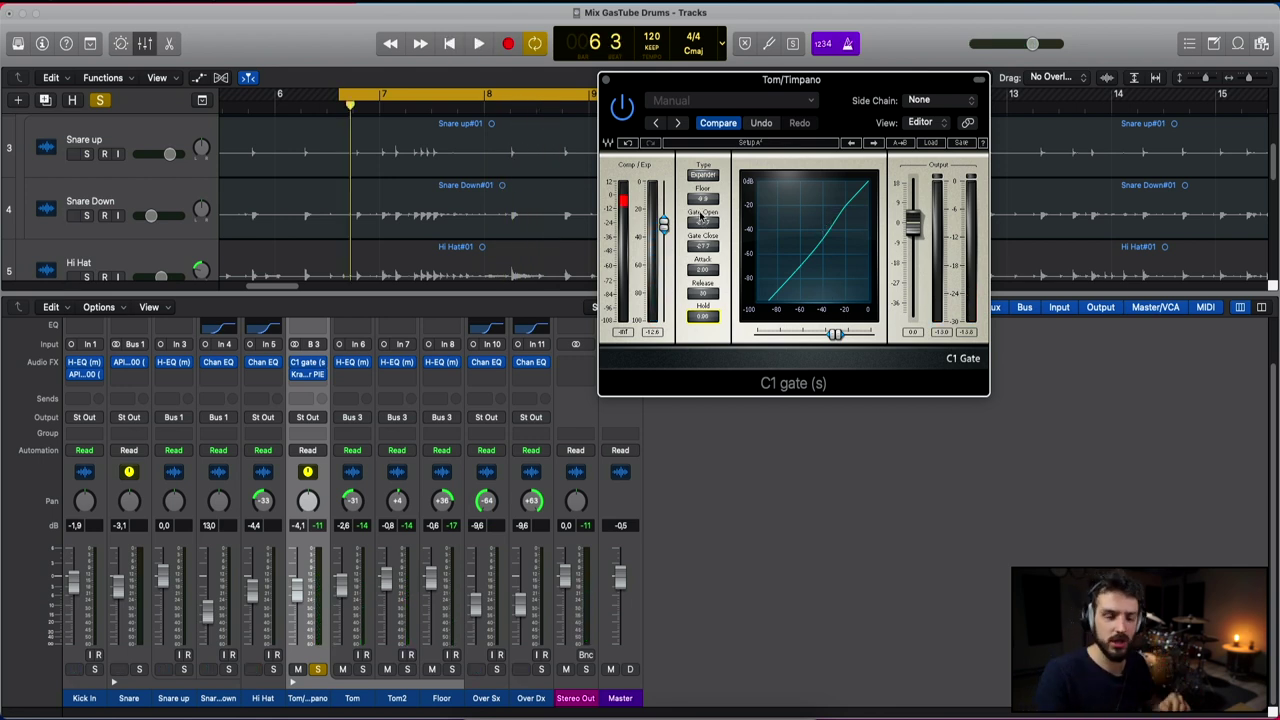
{"action": "left_click", "coordinate": [703, 293]}
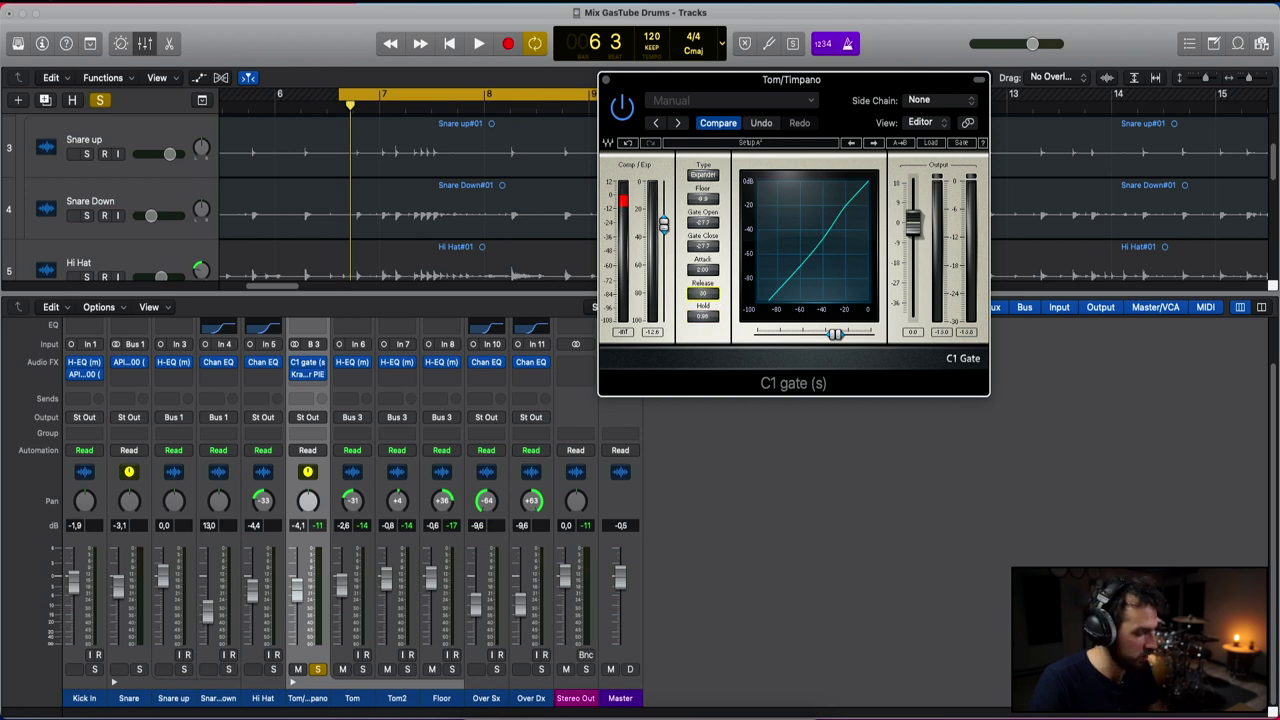
{"action": "key", "text": "Up"}
{"action": "key", "text": "Up"}
{"action": "key", "text": "Up"}
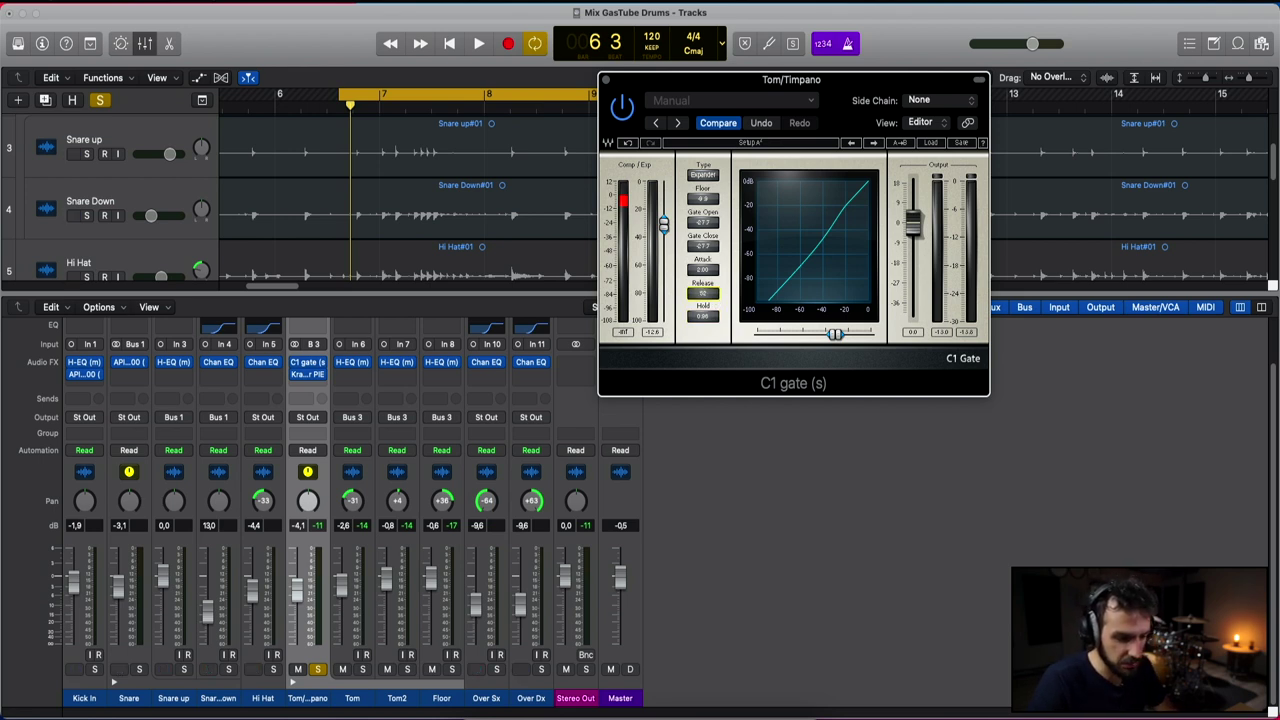
Step: Close the gate plug-in, unsolo the Tom/Timpano bus and play the full drum mix in the arrangement
{"action": "key", "text": "super+w"}
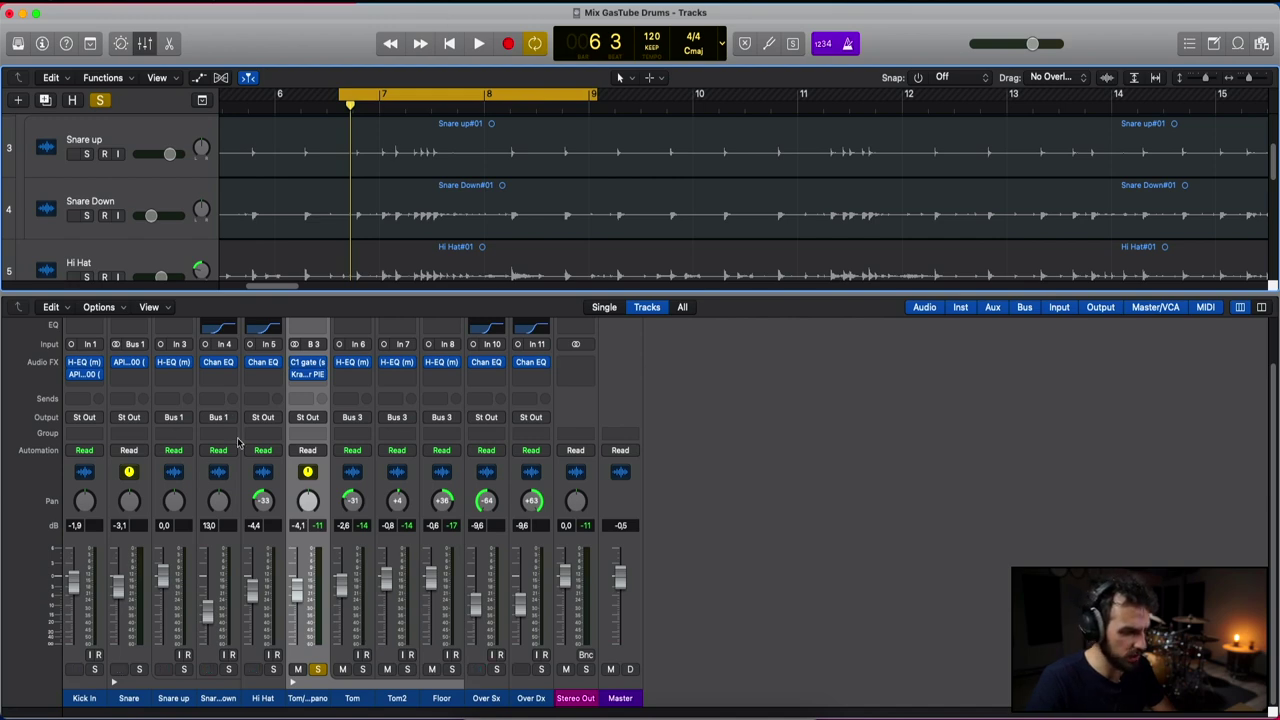
{"action": "left_click", "coordinate": [317, 669]}
{"action": "key", "text": "space"}
{"action": "key", "text": "x"}
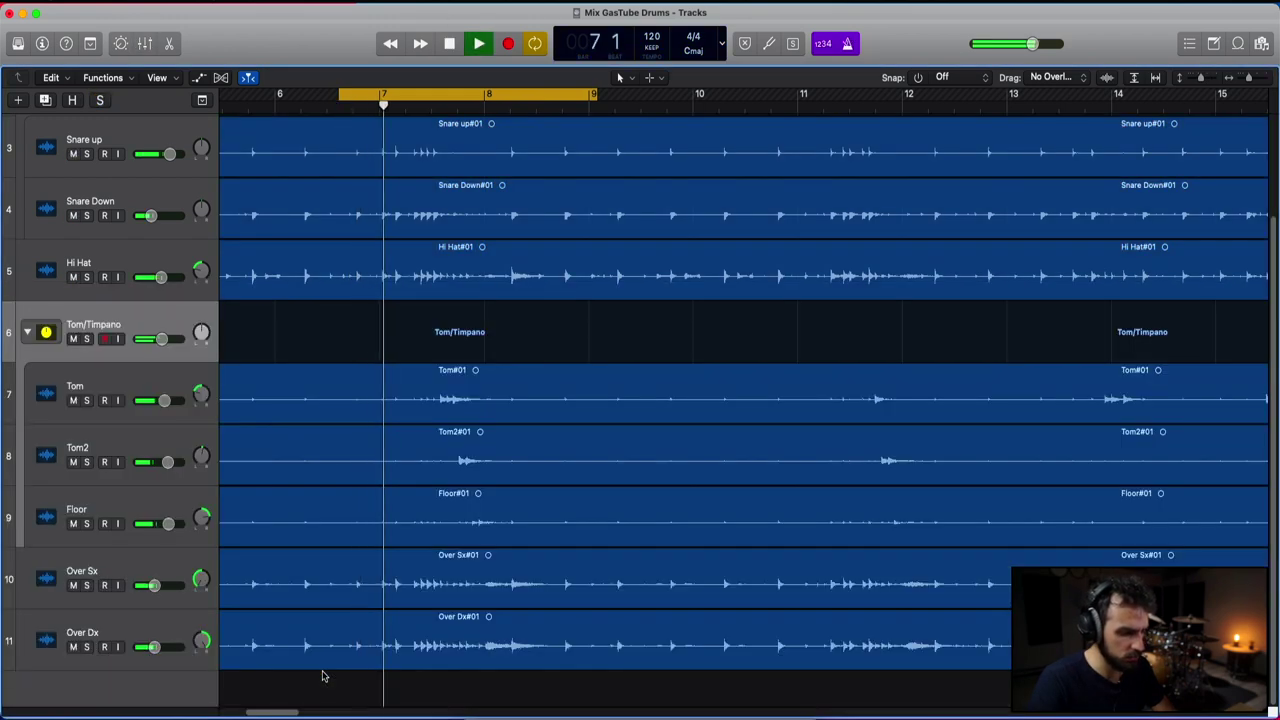
{"action": "key", "text": "super+Left"}
{"action": "key", "text": "super+Left"}
{"action": "key", "text": "super+Left"}
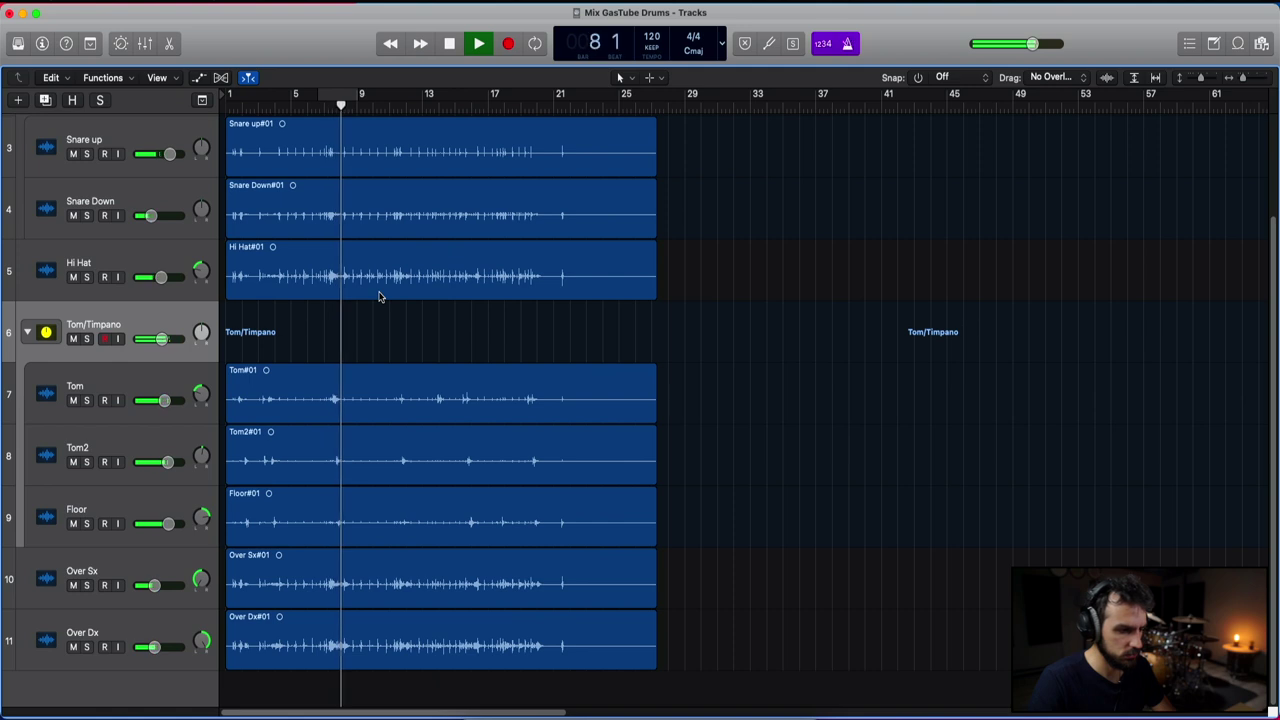
Step: Set the Over Sx and Over Dx volumes together to -5.0 dB and lower the Hi Hat to about -9 dB
{"action": "left_click", "coordinate": [128, 570]}
{"action": "left_click", "coordinate": [124, 626], "text": "shift"}
{"action": "left_click_drag", "start_coordinate": [153, 647], "coordinate": [158, 647]}
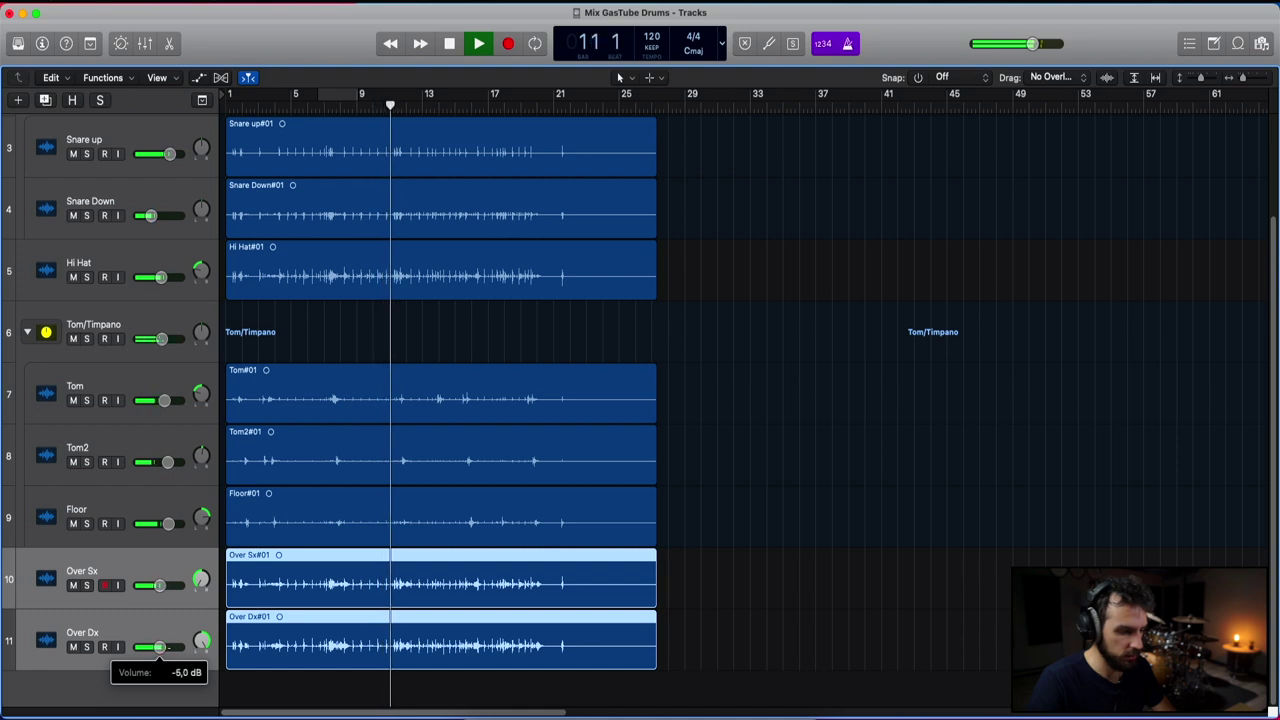
{"action": "mouse_move", "coordinate": [160, 277]}
{"action": "left_click_drag", "start_coordinate": [160, 277], "coordinate": [153, 277]}
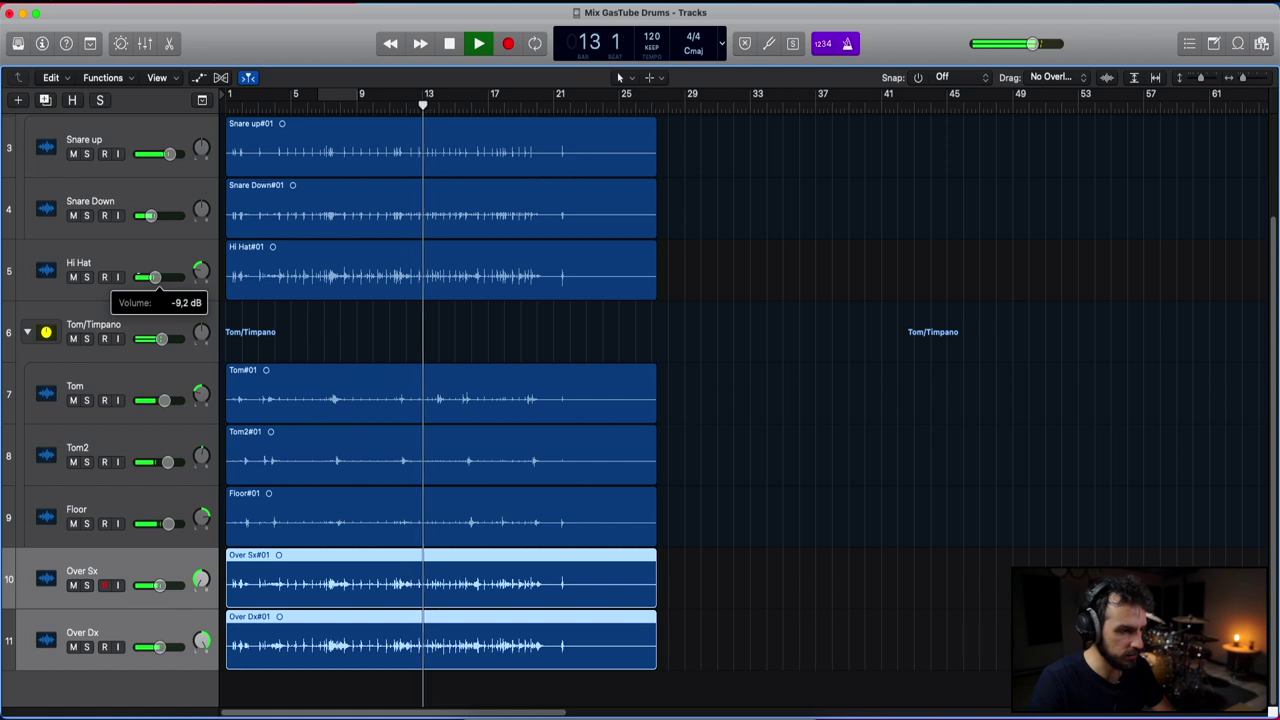
Step: Replay the drums from about bar 6, set the Snare Down volume to -12.0 dB and stop playback
{"action": "left_click", "coordinate": [310, 106]}
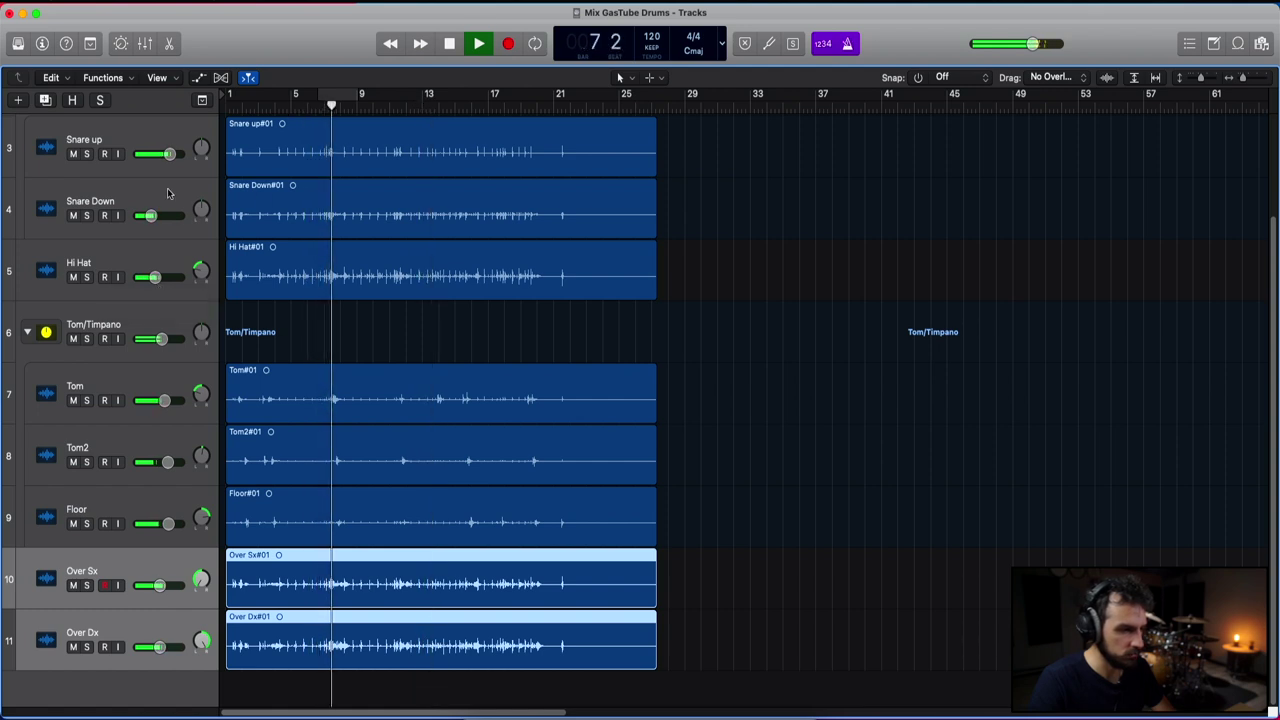
{"action": "mouse_move", "coordinate": [153, 215]}
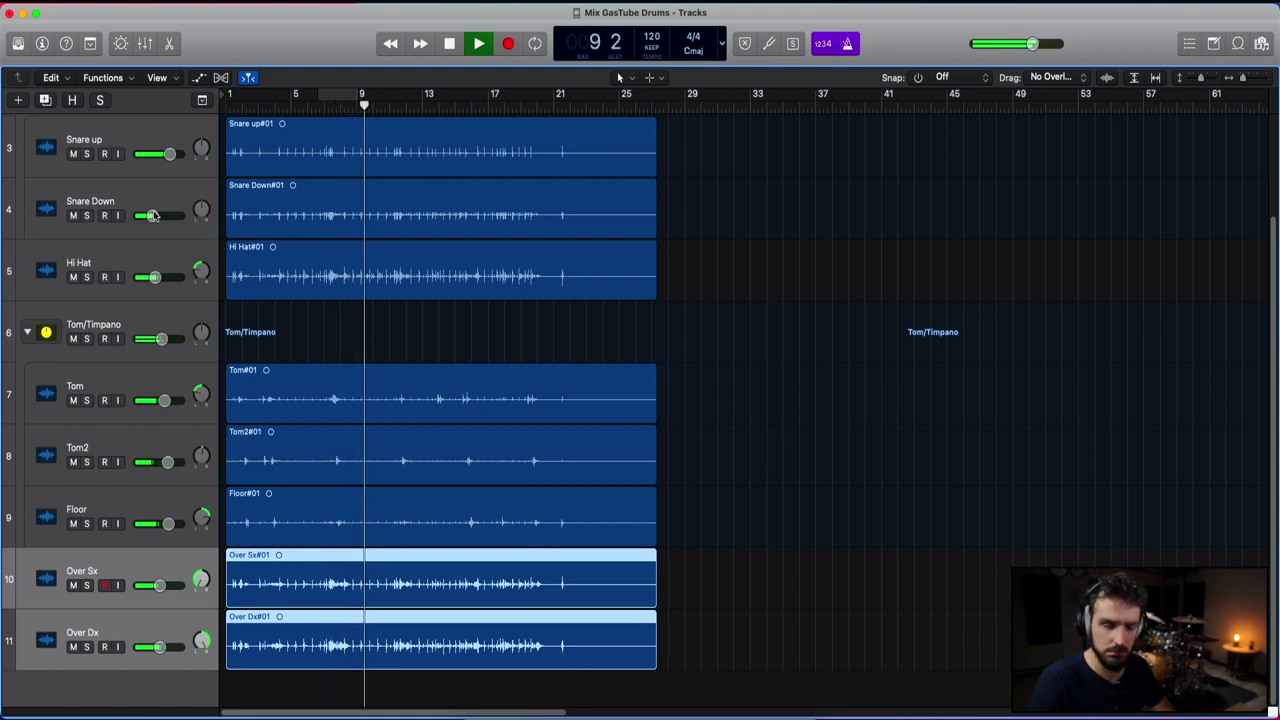
{"action": "key", "text": "space"}
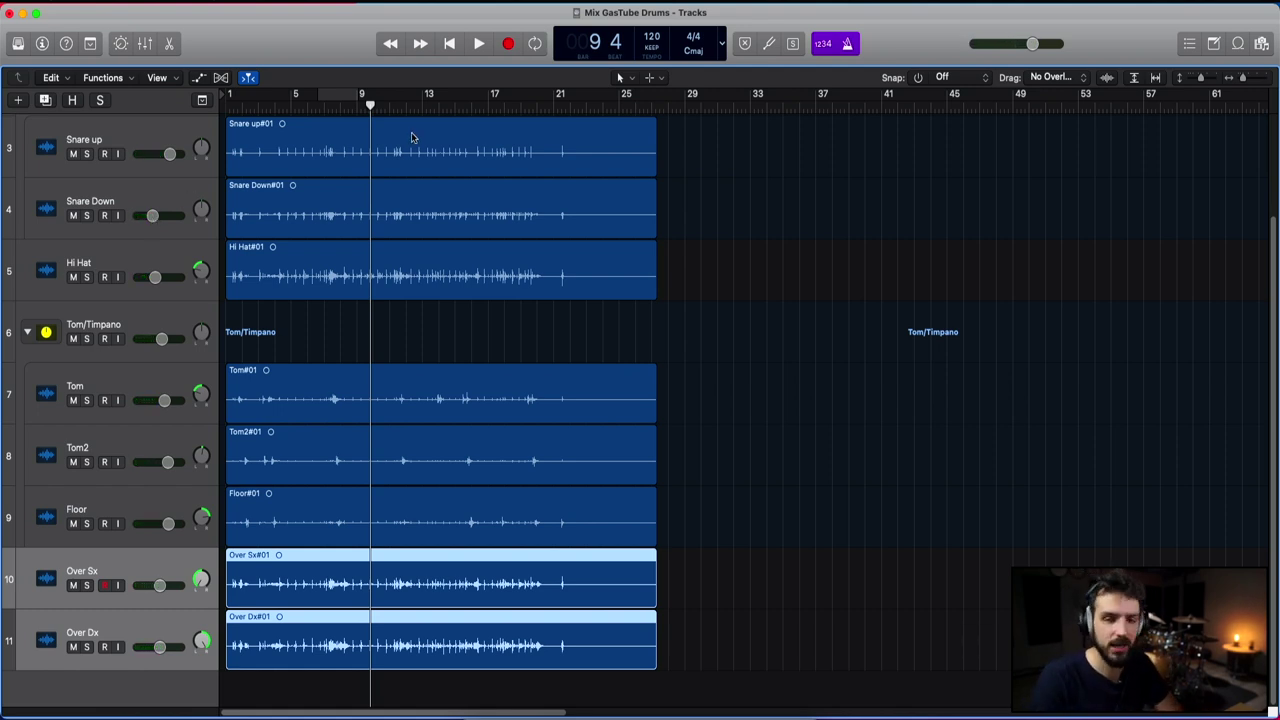
Step: Add a Bus 2 send to the Kick In, Snare, Hi Hat, Tom, Over Sx and Over Dx channels together in the mixer
{"action": "scroll", "coordinate": [431, 298], "scroll_direction": "up", "scroll_amount": 5}
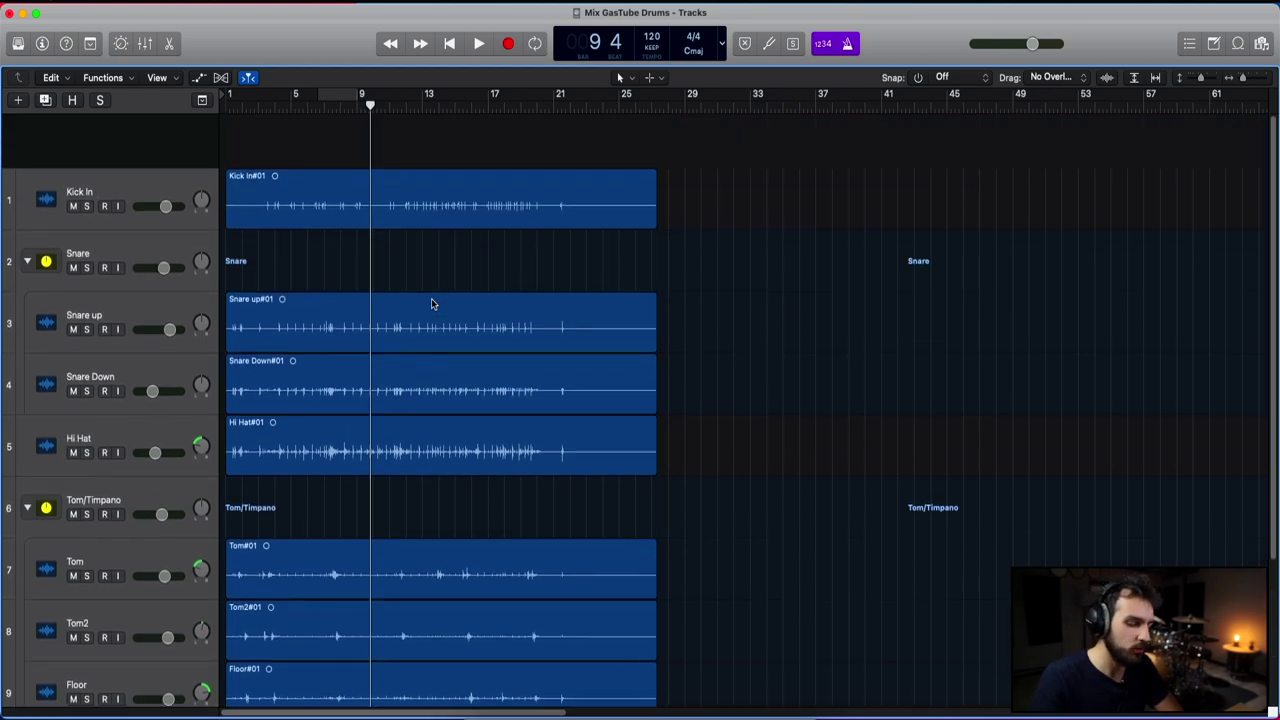
{"action": "key", "text": "x"}
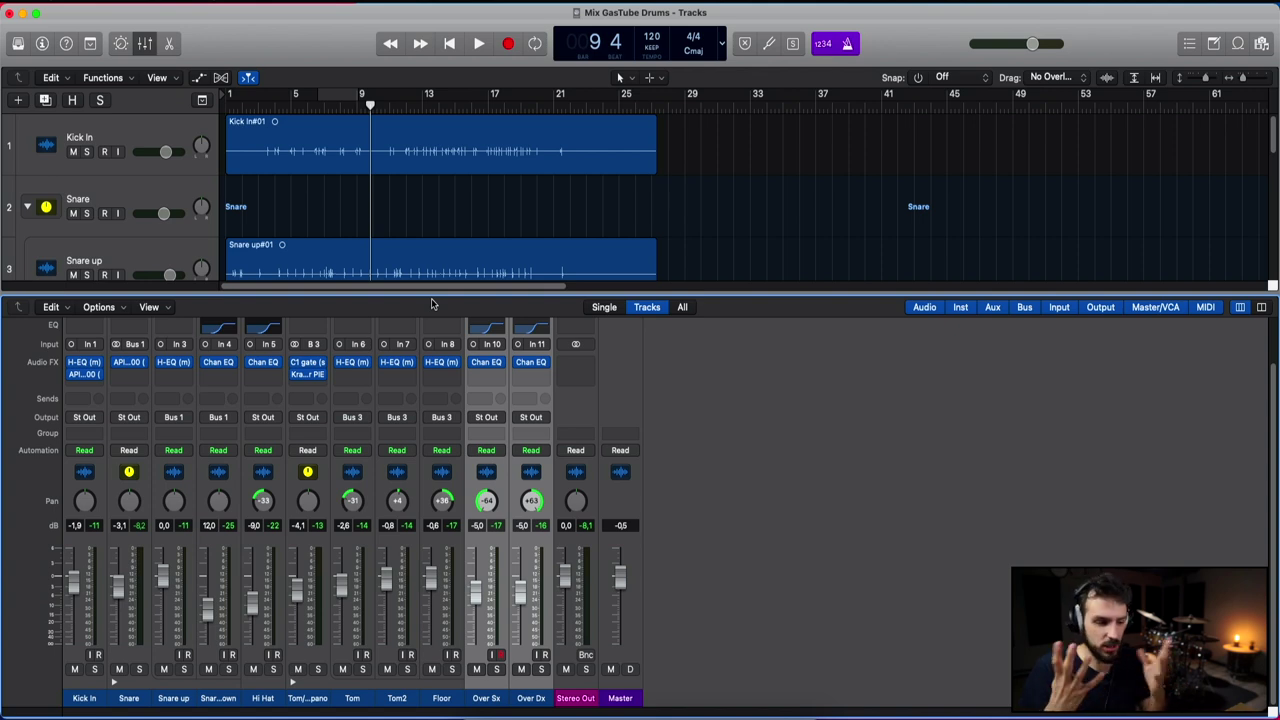
{"action": "scroll", "coordinate": [445, 375], "scroll_direction": "up", "scroll_amount": 5}
{"action": "scroll", "coordinate": [445, 375], "scroll_direction": "down", "scroll_amount": 4}
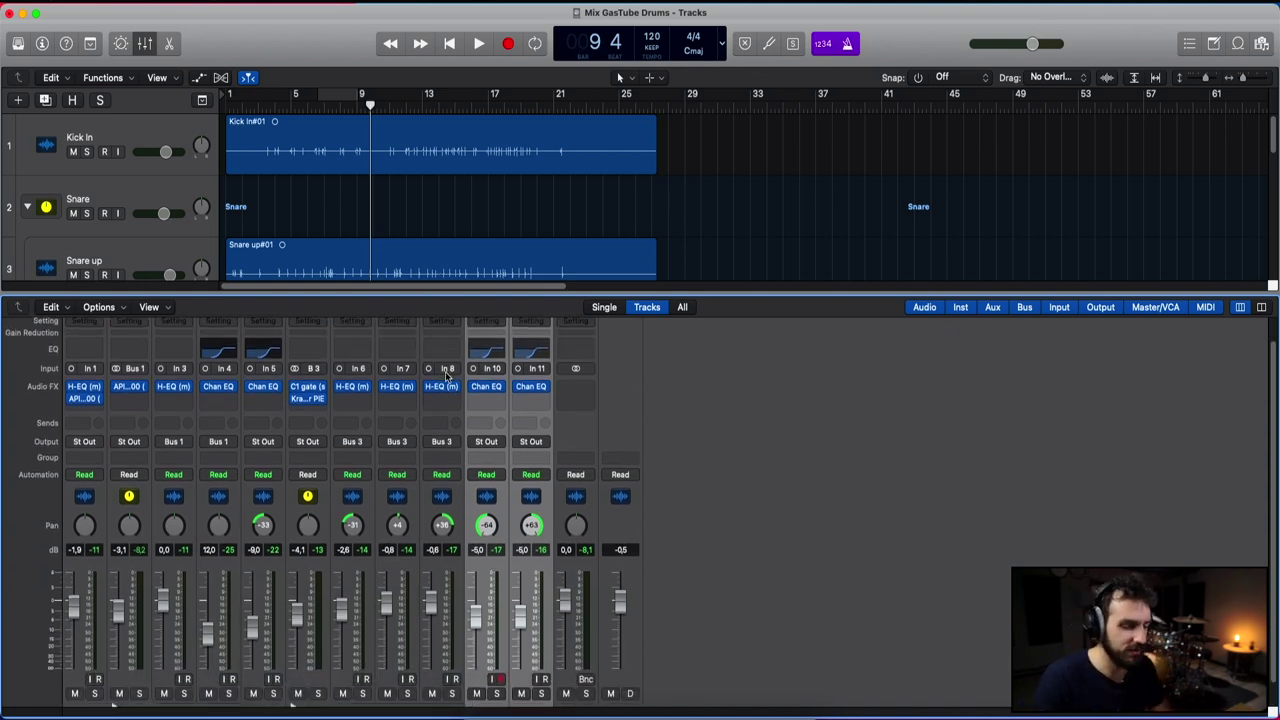
{"action": "scroll", "coordinate": [445, 375], "scroll_direction": "down", "scroll_amount": 2}
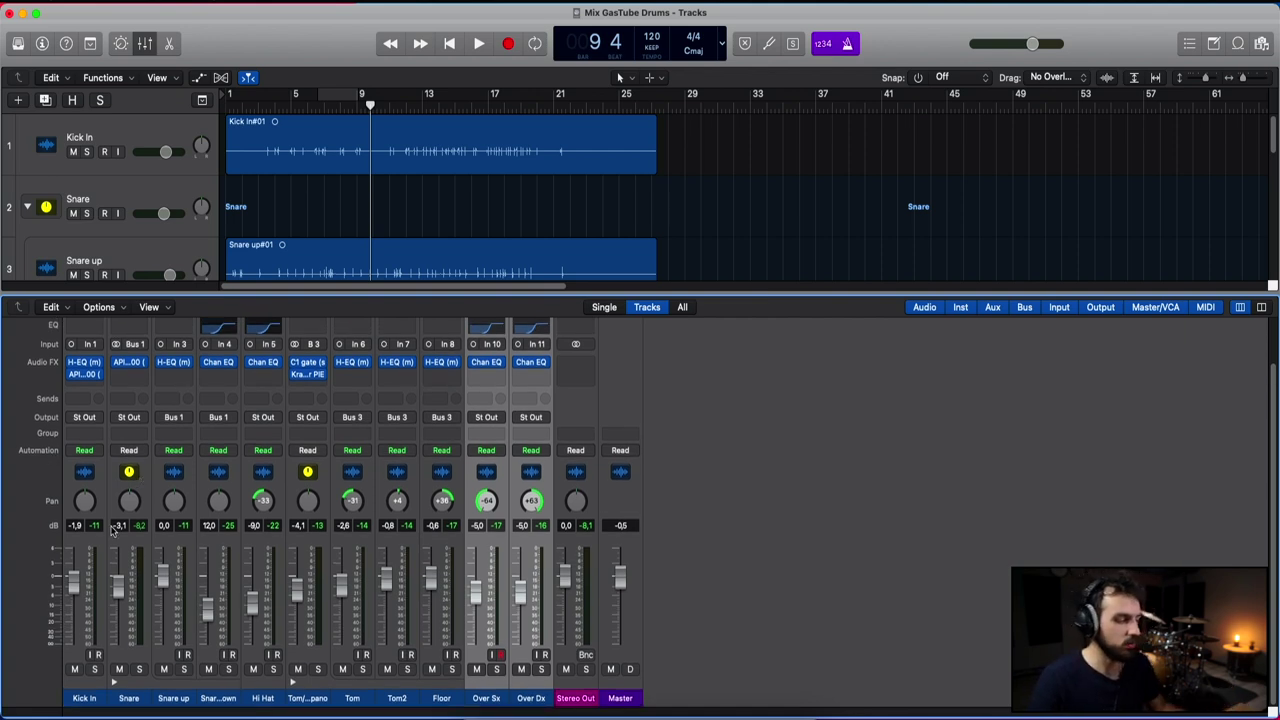
{"action": "left_click", "coordinate": [99, 588]}
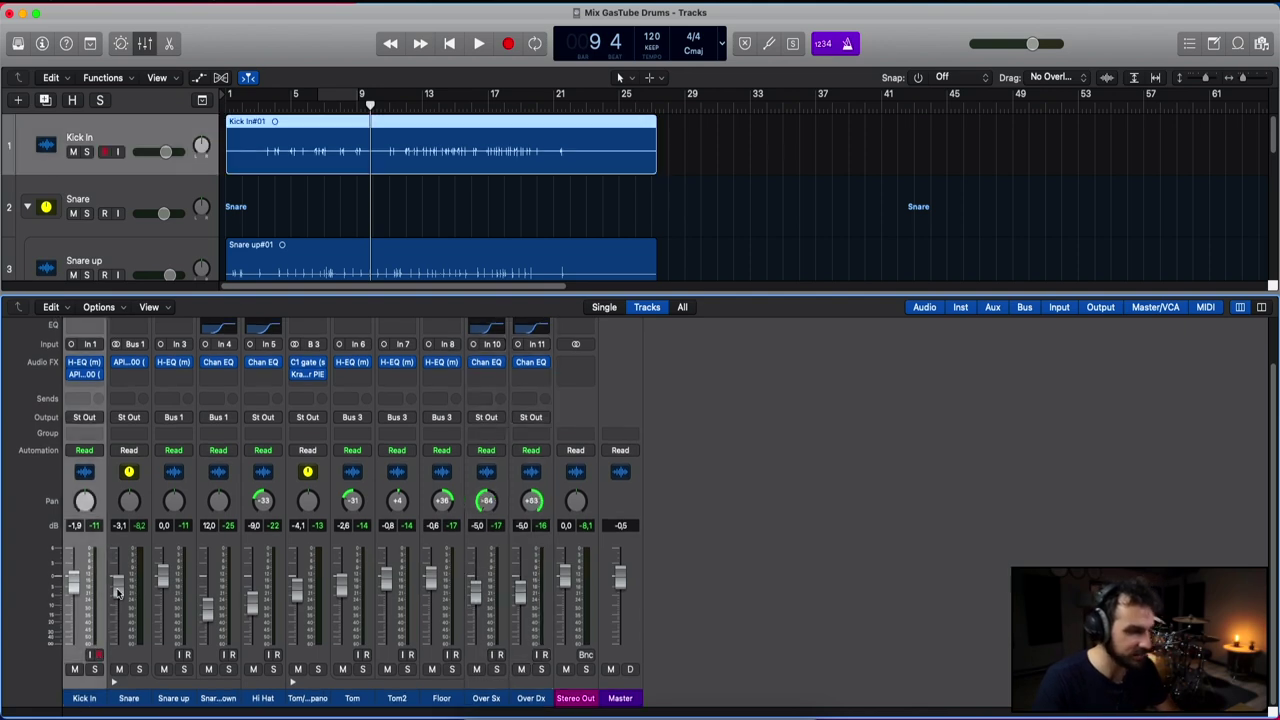
{"action": "left_click_drag", "start_coordinate": [145, 600], "coordinate": [215, 600]}
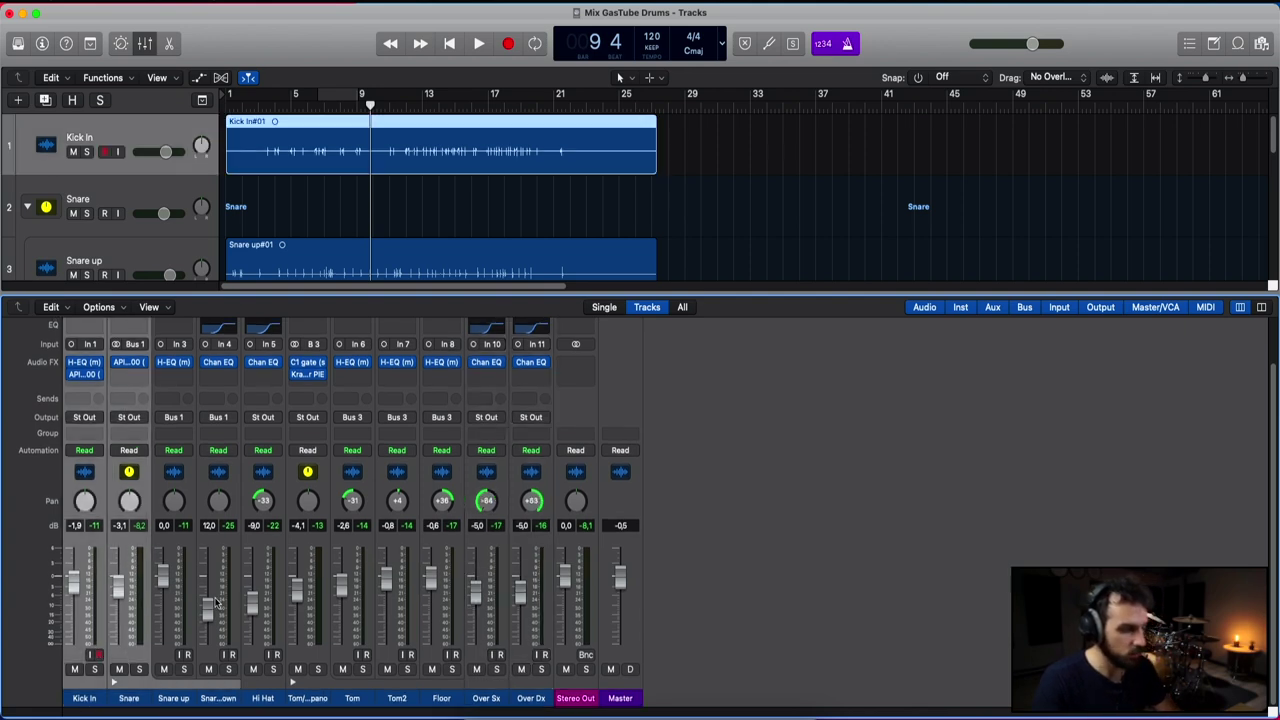
{"action": "left_click", "coordinate": [371, 620], "text": "shift"}
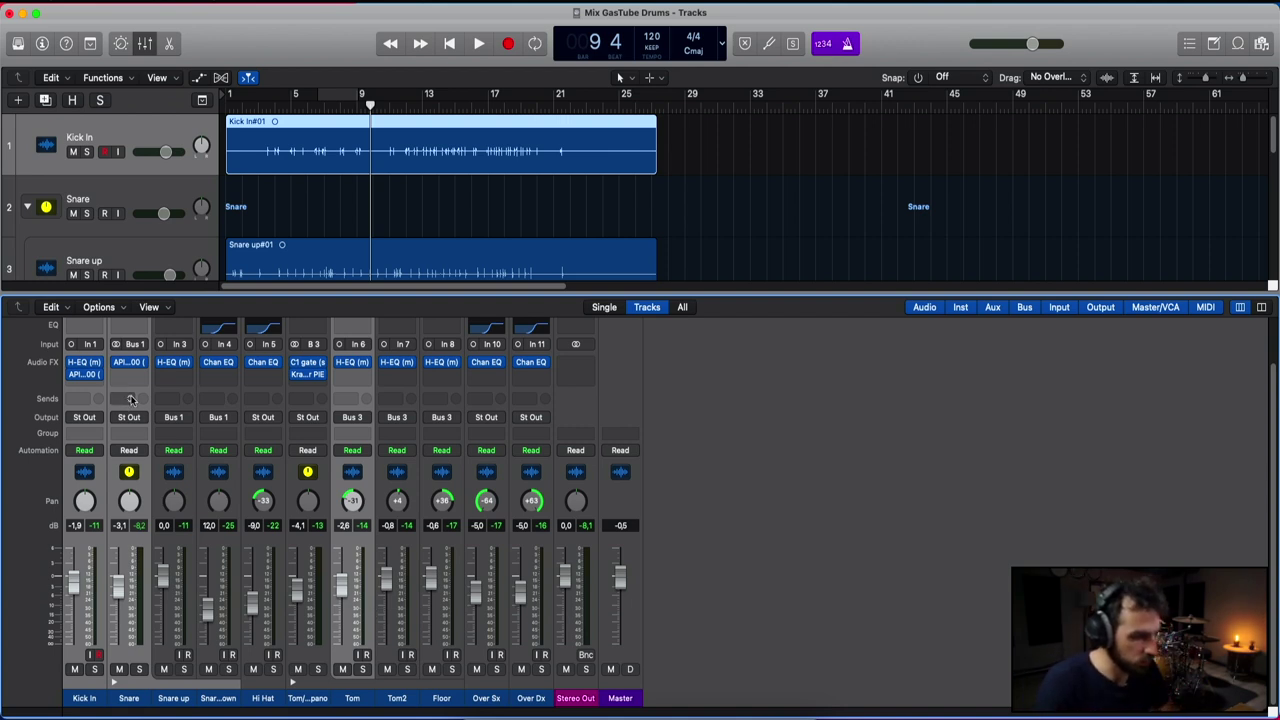
{"action": "left_click", "coordinate": [281, 618]}
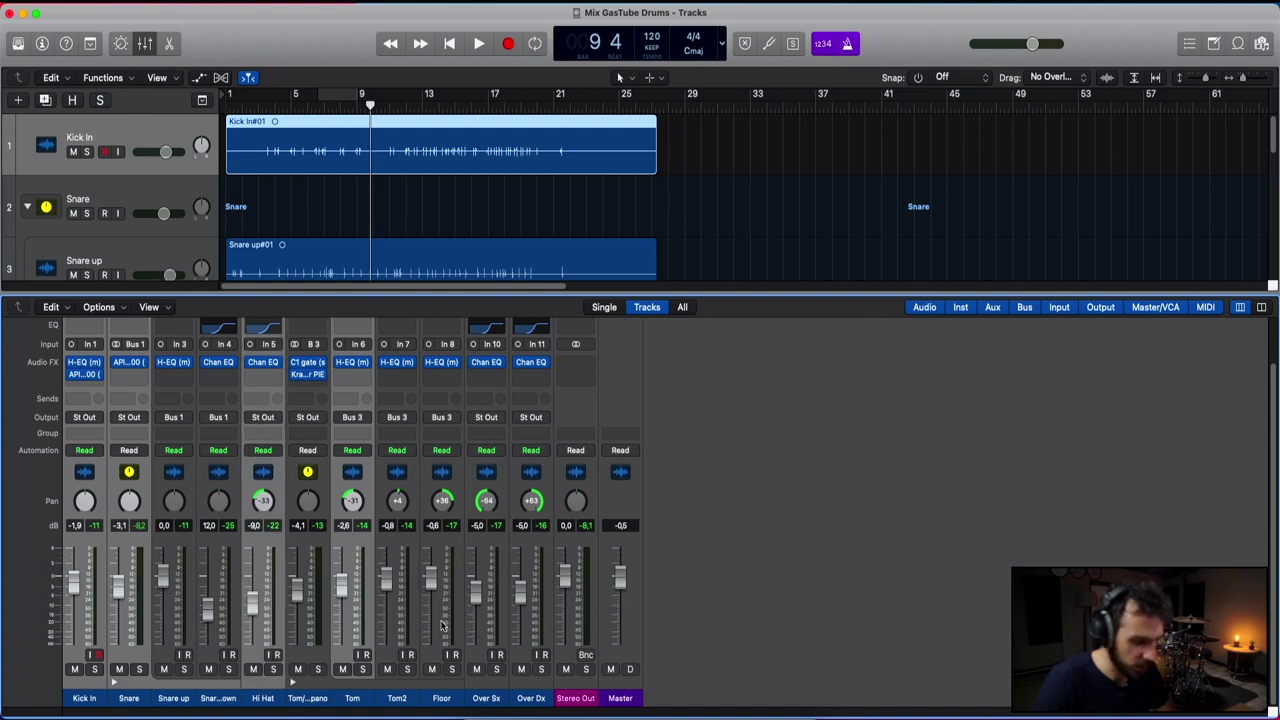
{"action": "left_click", "coordinate": [506, 623]}
{"action": "left_click", "coordinate": [548, 620]}
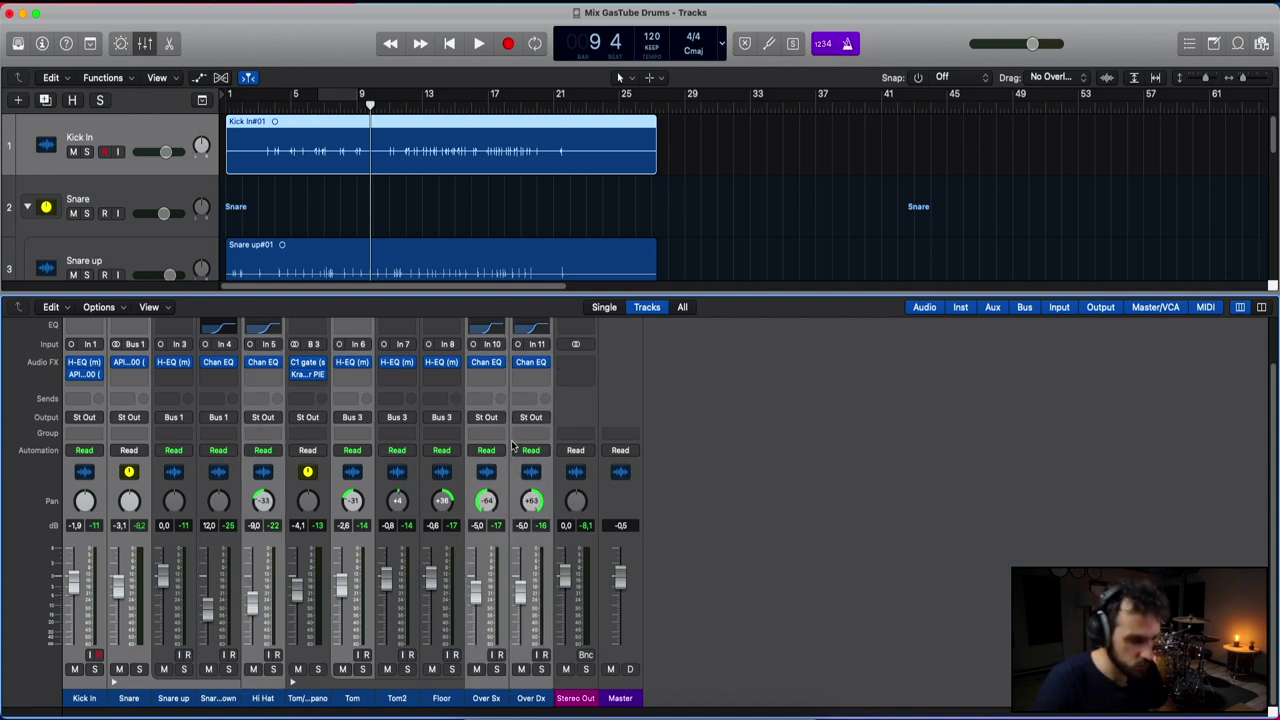
{"action": "left_click", "coordinate": [531, 398]}
{"action": "mouse_move", "coordinate": [500, 469]}
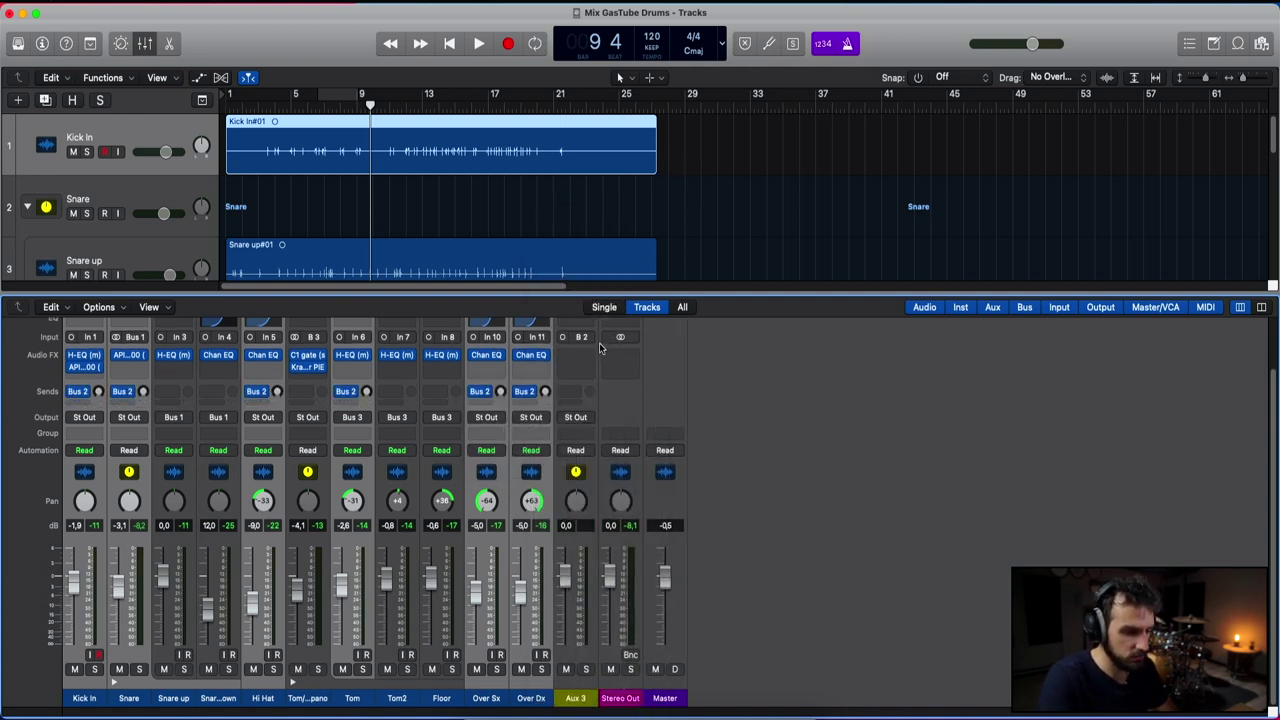
Step: Rename the Aux 3 channel fed by Bus 2 as REV
{"action": "double_click", "coordinate": [576, 698]}
{"action": "type", "text": "REV"}
{"action": "key", "text": "Return"}
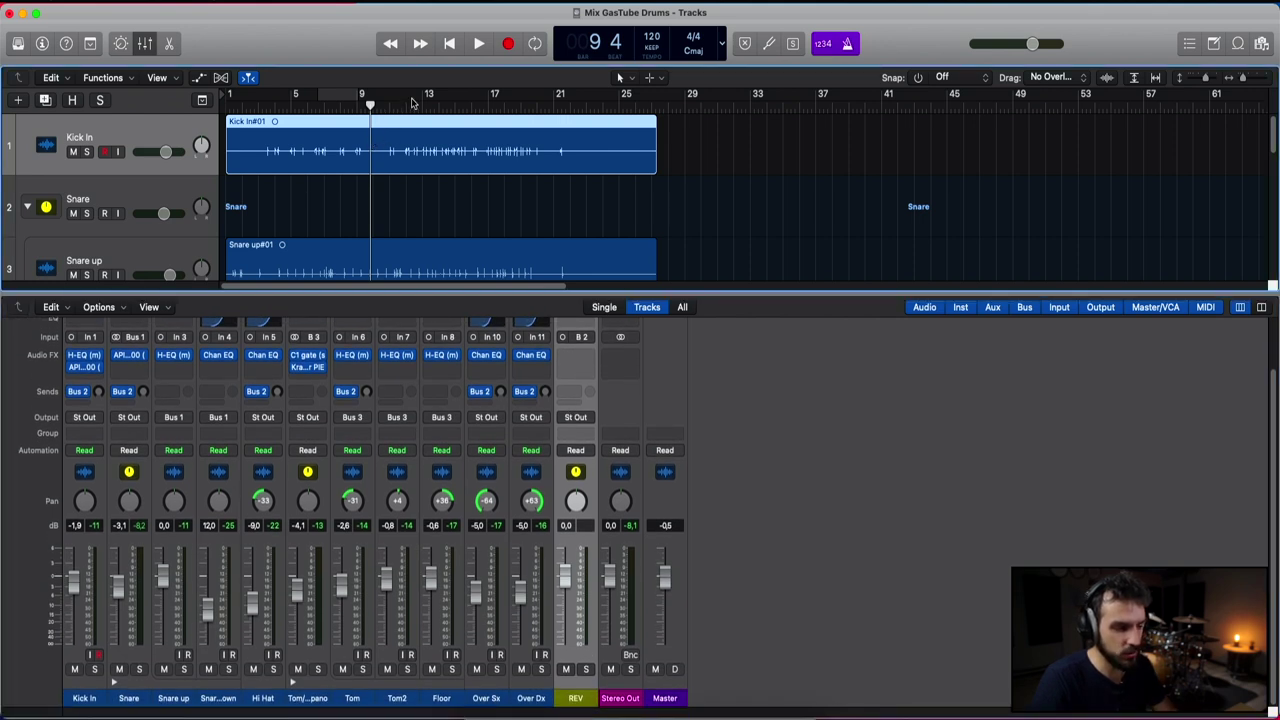
Step: Play the drums and briefly solo the REV channel to check its signal, clearing the solo and stopping playback
{"action": "key", "text": "space"}
{"action": "left_click", "coordinate": [586, 669]}
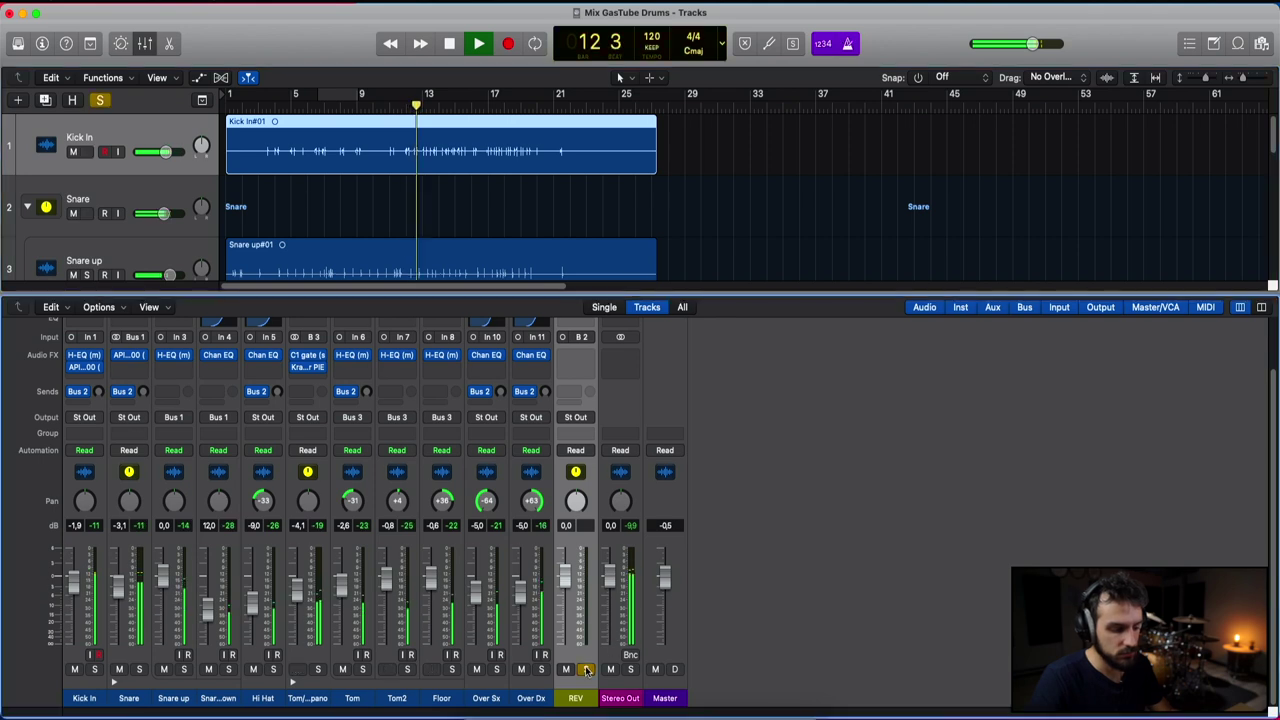
{"action": "left_click", "coordinate": [586, 669]}
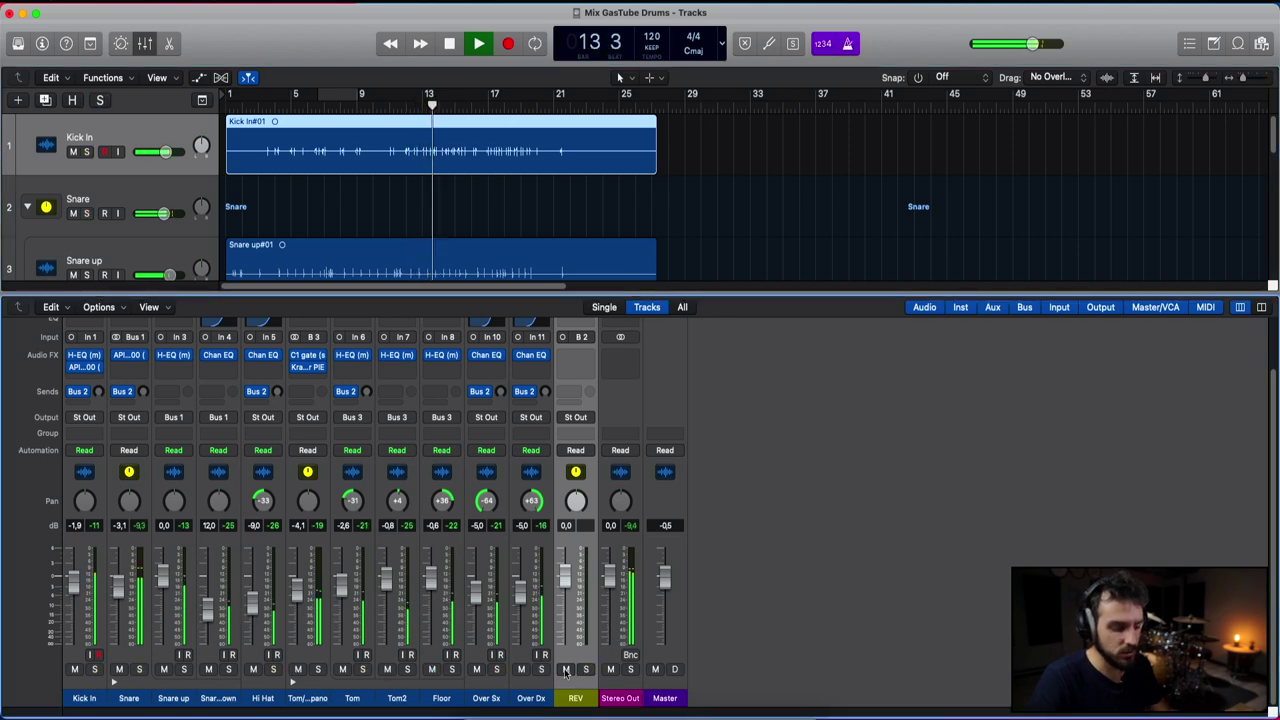
{"action": "key", "text": "space"}
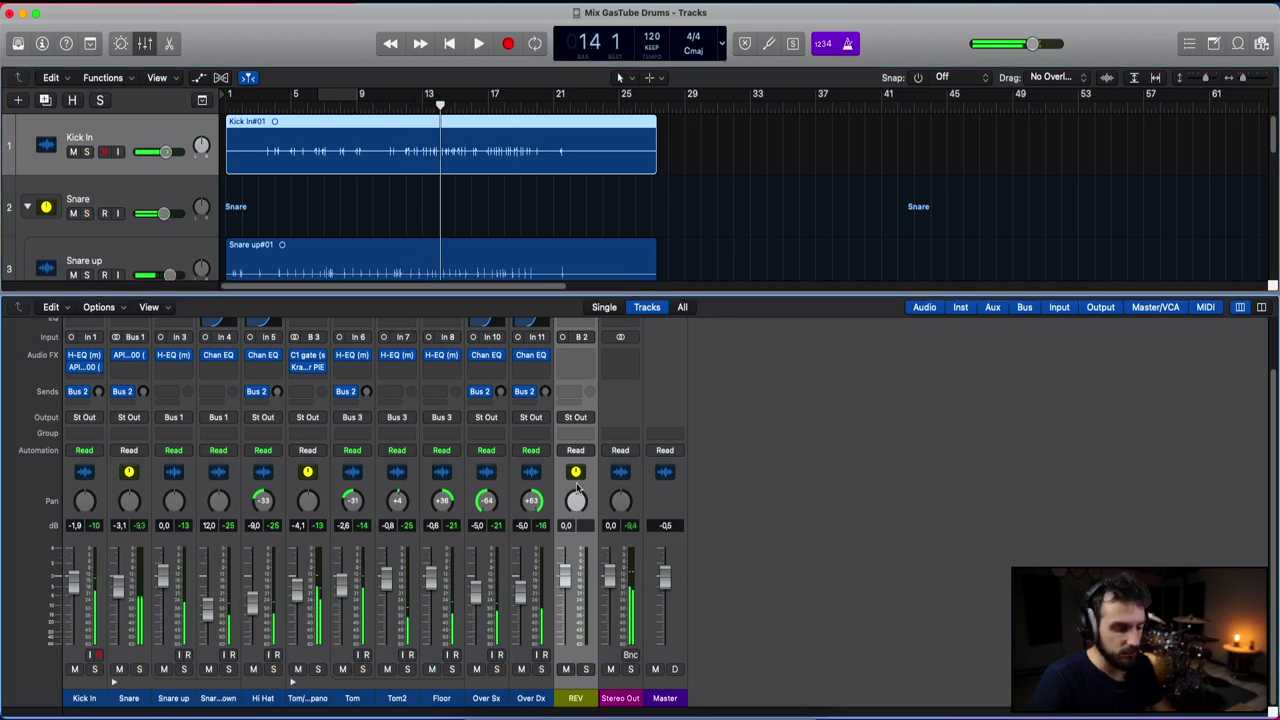
Step: Insert the Waves H-Reverb plug-in on the REV channel in its mono-to-stereo version
{"action": "left_click", "coordinate": [589, 358]}
{"action": "mouse_move", "coordinate": [584, 634]}
{"action": "mouse_move", "coordinate": [675, 661]}
{"action": "scroll", "coordinate": [795, 662], "scroll_direction": "down", "scroll_amount": 10}
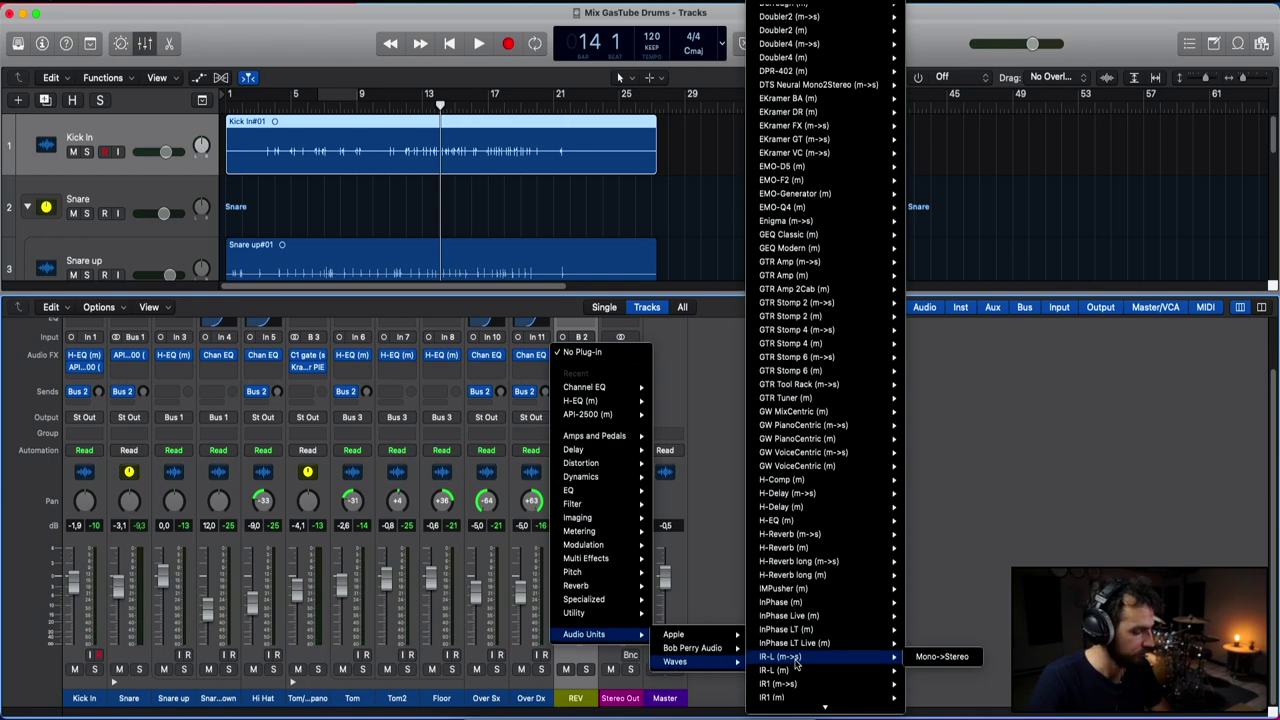
{"action": "scroll", "coordinate": [795, 680], "scroll_direction": "down", "scroll_amount": 3}
{"action": "mouse_move", "coordinate": [793, 470]}
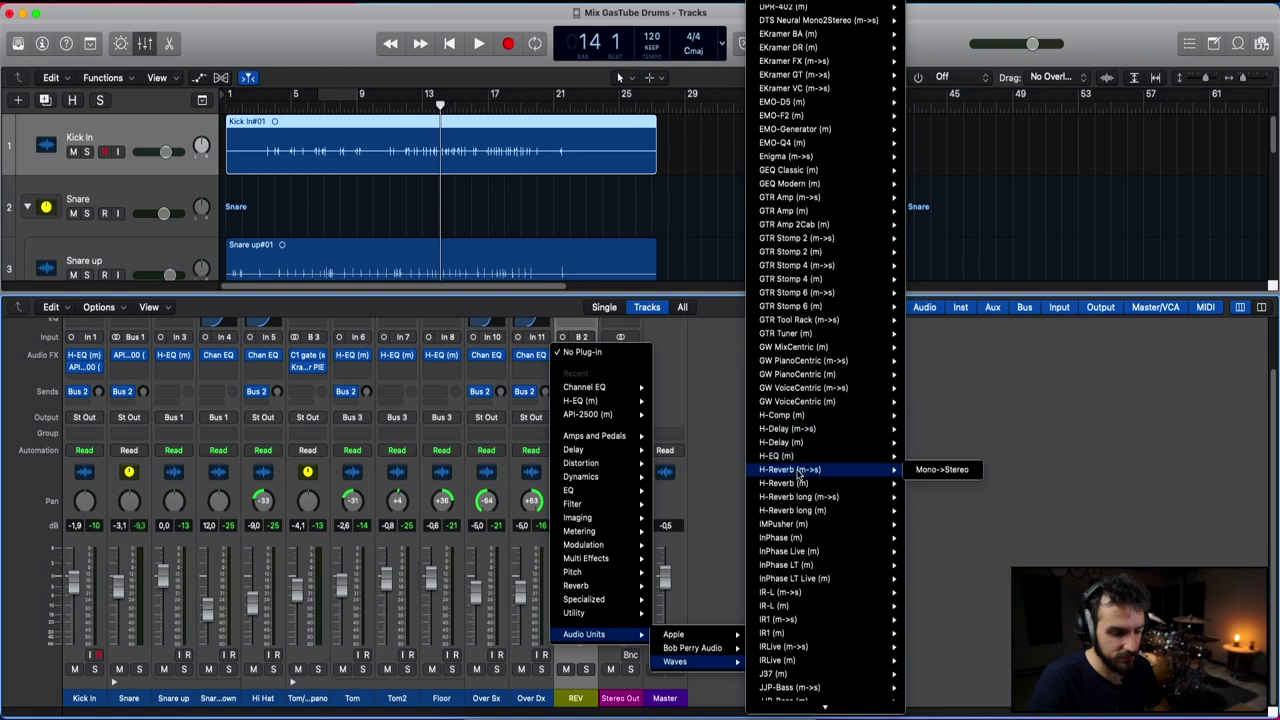
{"action": "left_click", "coordinate": [942, 469]}
Step: Load the Deep Chamber factory preset in H-Reverb and reshape the middle point of its decay envelope
{"action": "left_click", "coordinate": [226, 50]}
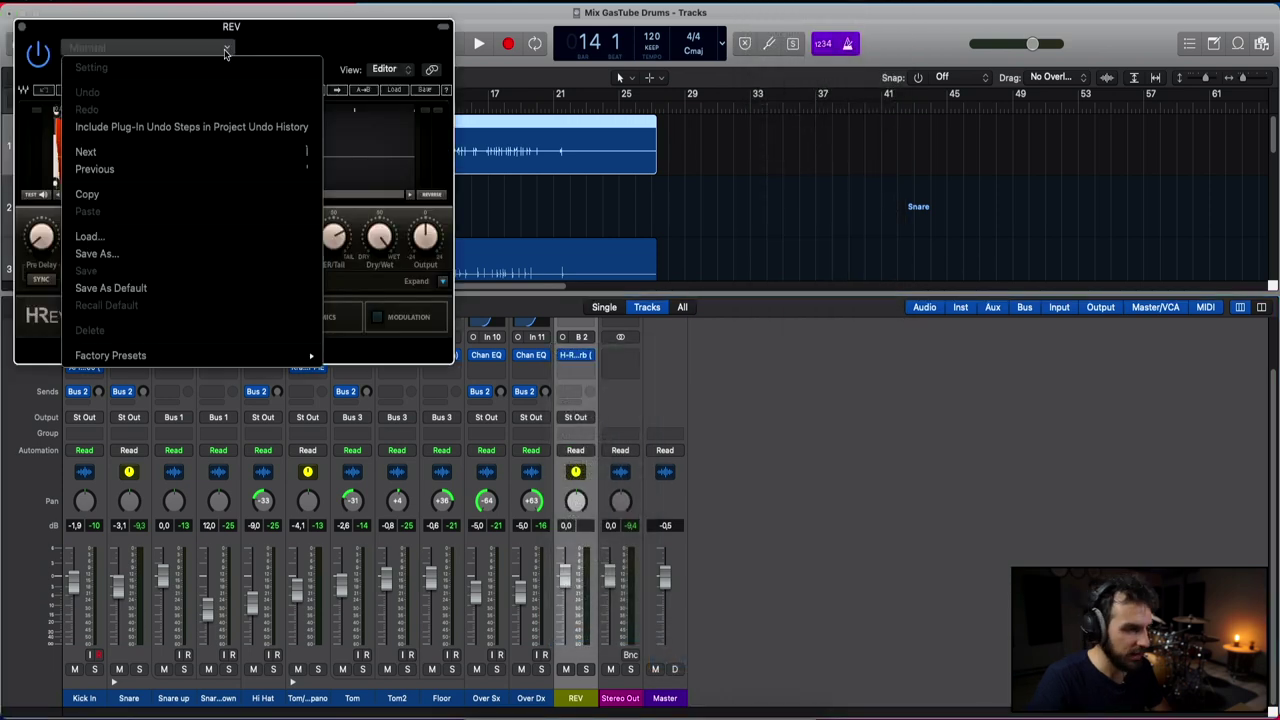
{"action": "mouse_move", "coordinate": [185, 355]}
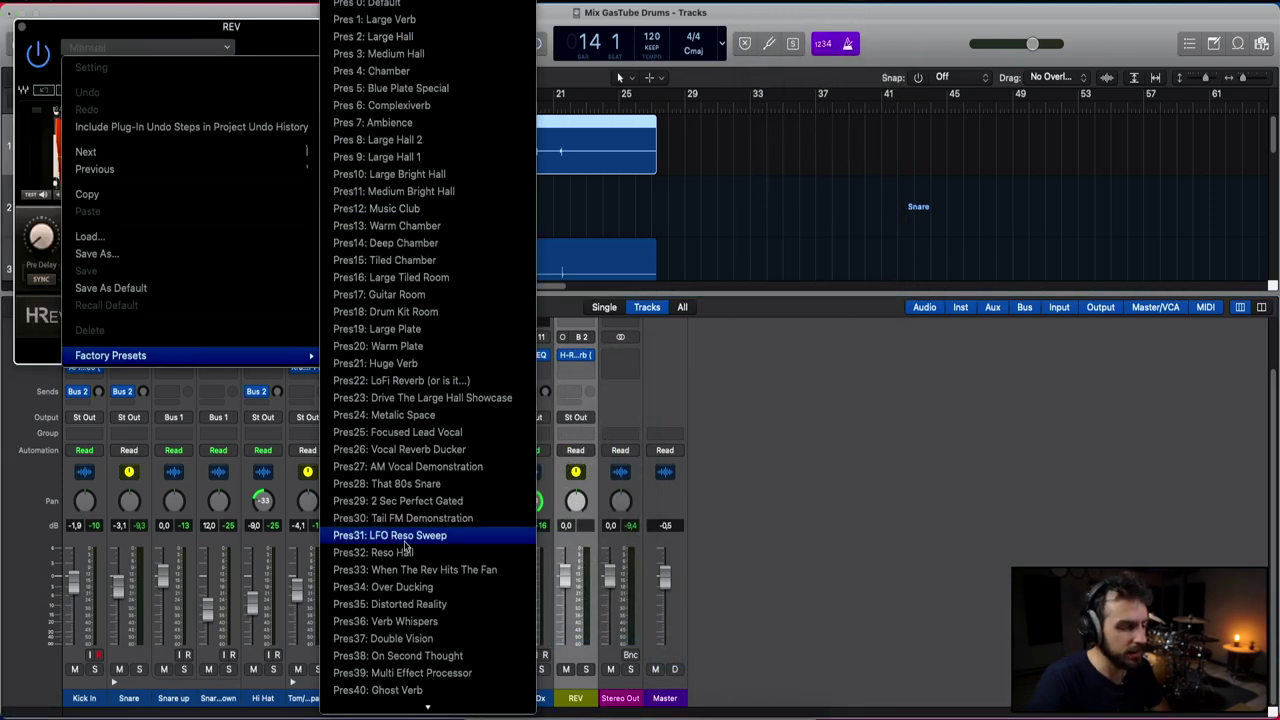
{"action": "scroll", "coordinate": [405, 545], "scroll_direction": "up", "scroll_amount": 20}
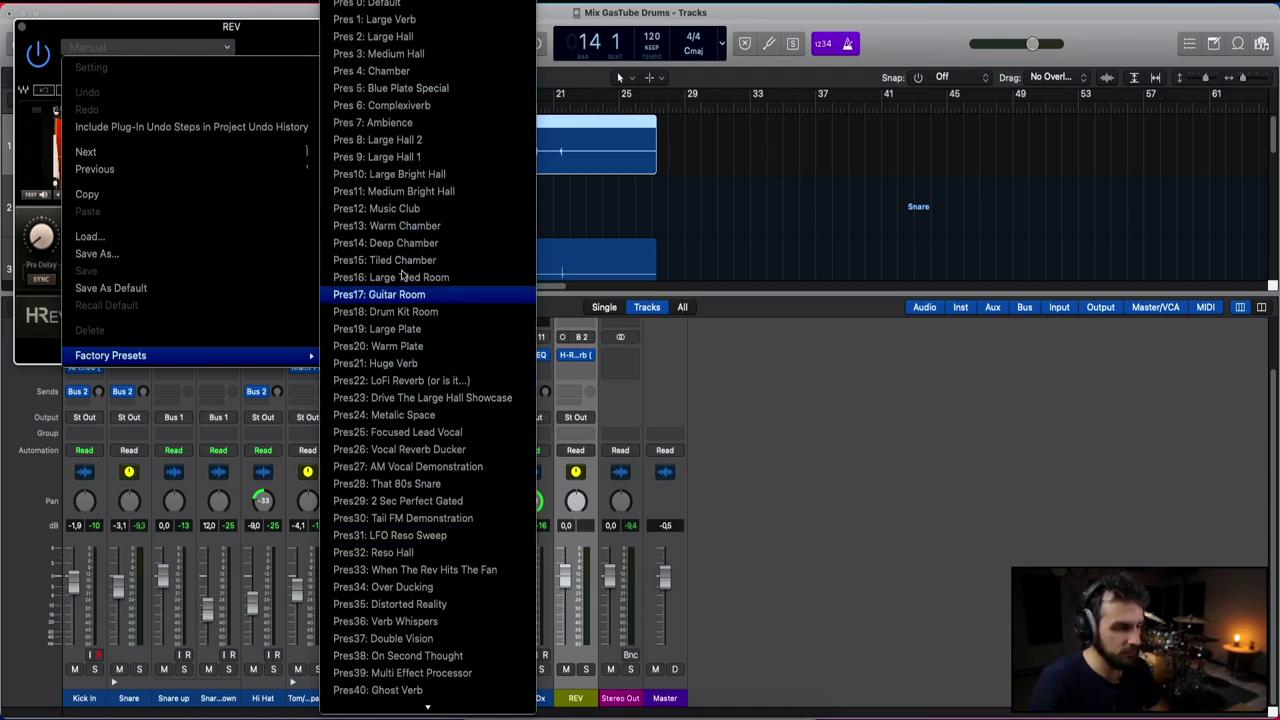
{"action": "left_click", "coordinate": [400, 243]}
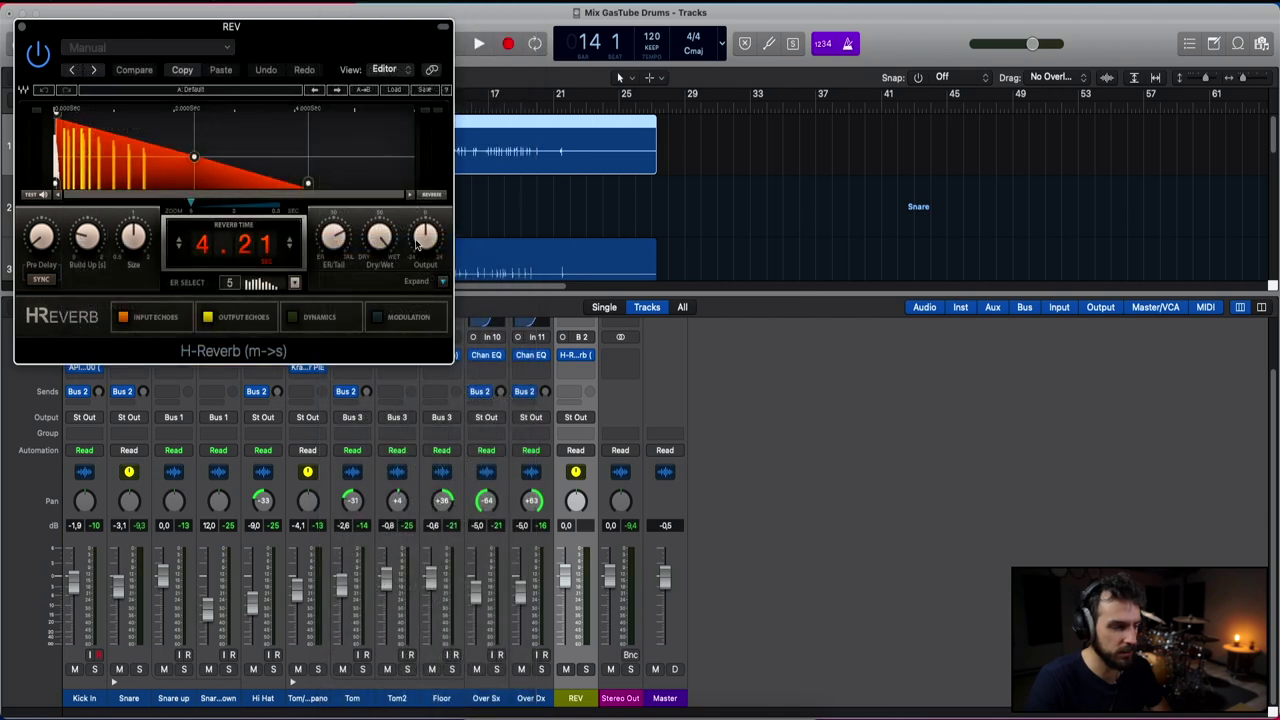
{"action": "left_click_drag", "start_coordinate": [146, 145], "coordinate": [97, 160]}
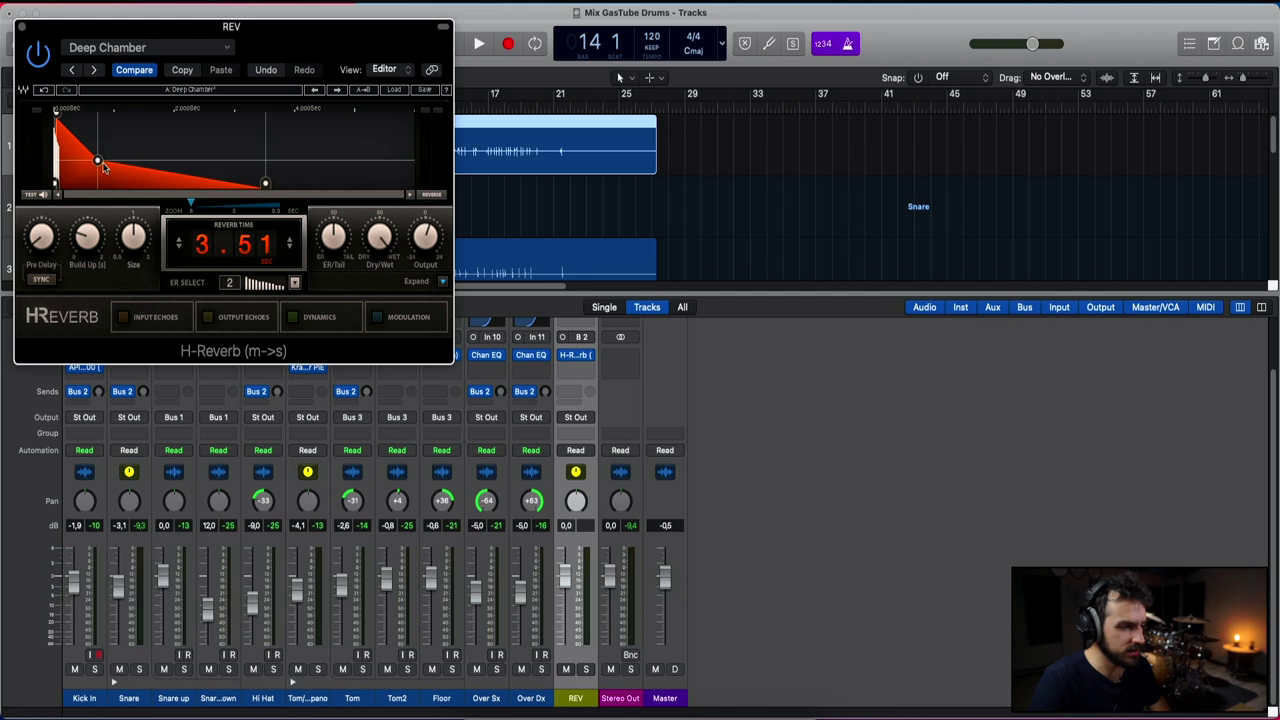
{"action": "left_click_drag", "start_coordinate": [97, 160], "coordinate": [161, 151]}
Step: Play the drums with the REV and Snare channels soloed and bring up the Snare's Bus 2 send
{"action": "key", "text": "space"}
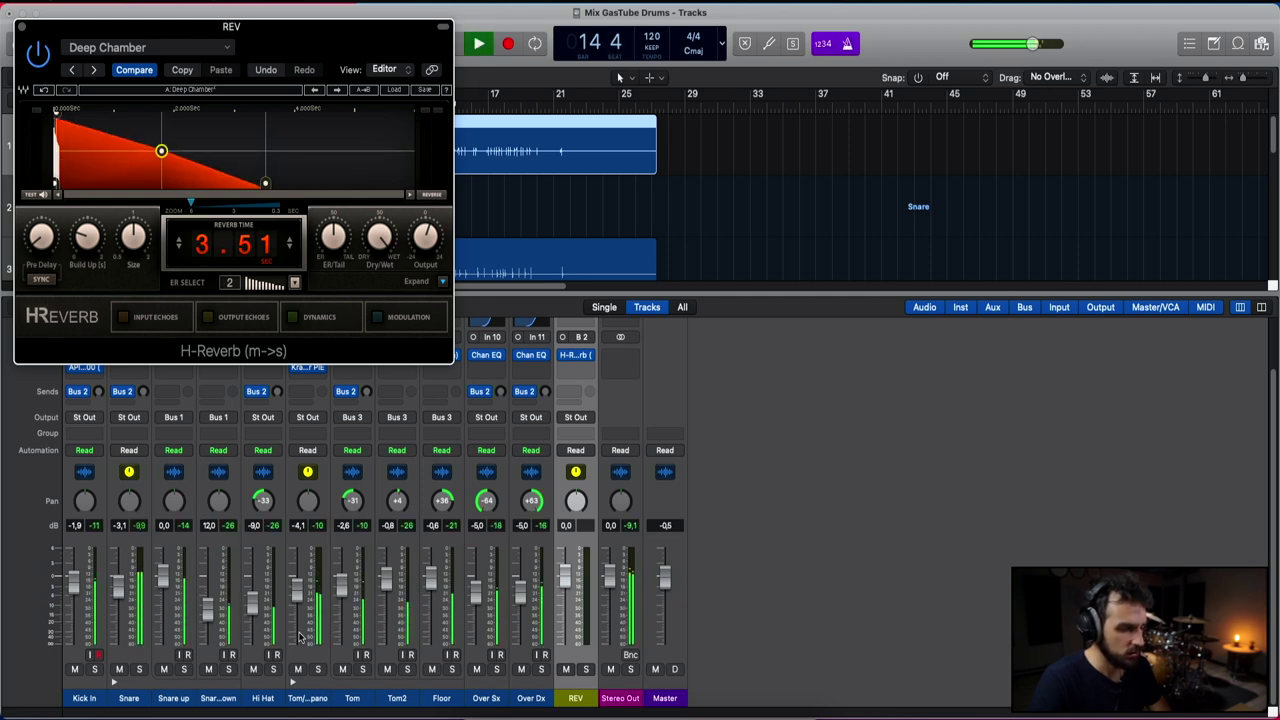
{"action": "left_click", "coordinate": [587, 670]}
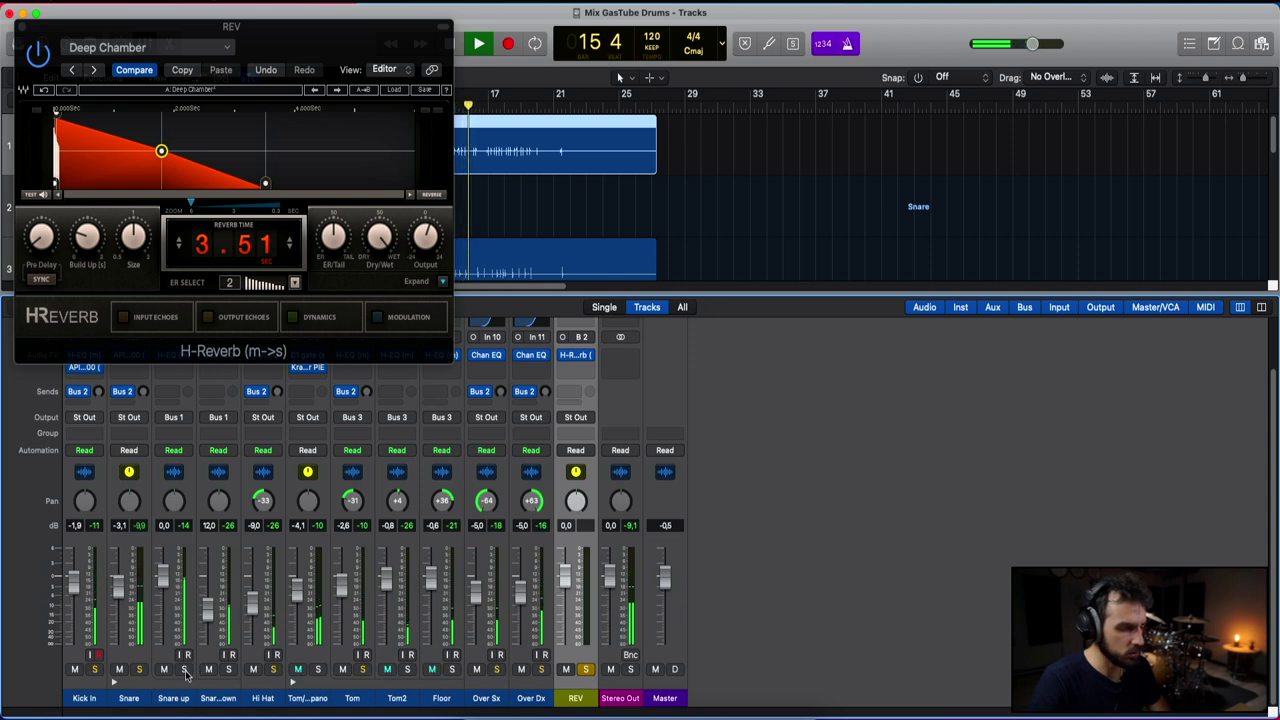
{"action": "left_click", "coordinate": [139, 669]}
{"action": "scroll", "coordinate": [135, 640], "scroll_direction": "up", "scroll_amount": 1}
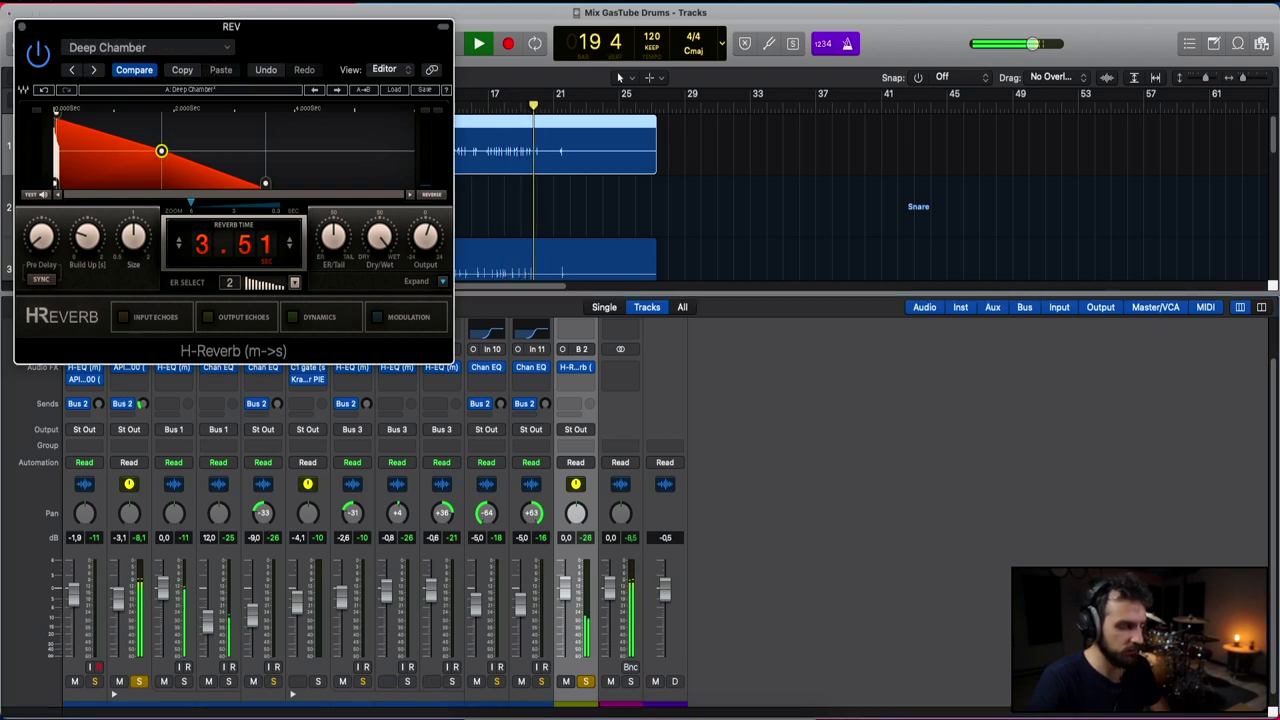
Step: Loop playback over about bars 16.5 to 19 while adjusting the middle point of the reverb's decay envelope
{"action": "left_click_drag", "start_coordinate": [160, 151], "coordinate": [125, 167]}
{"action": "left_click", "coordinate": [479, 43]}
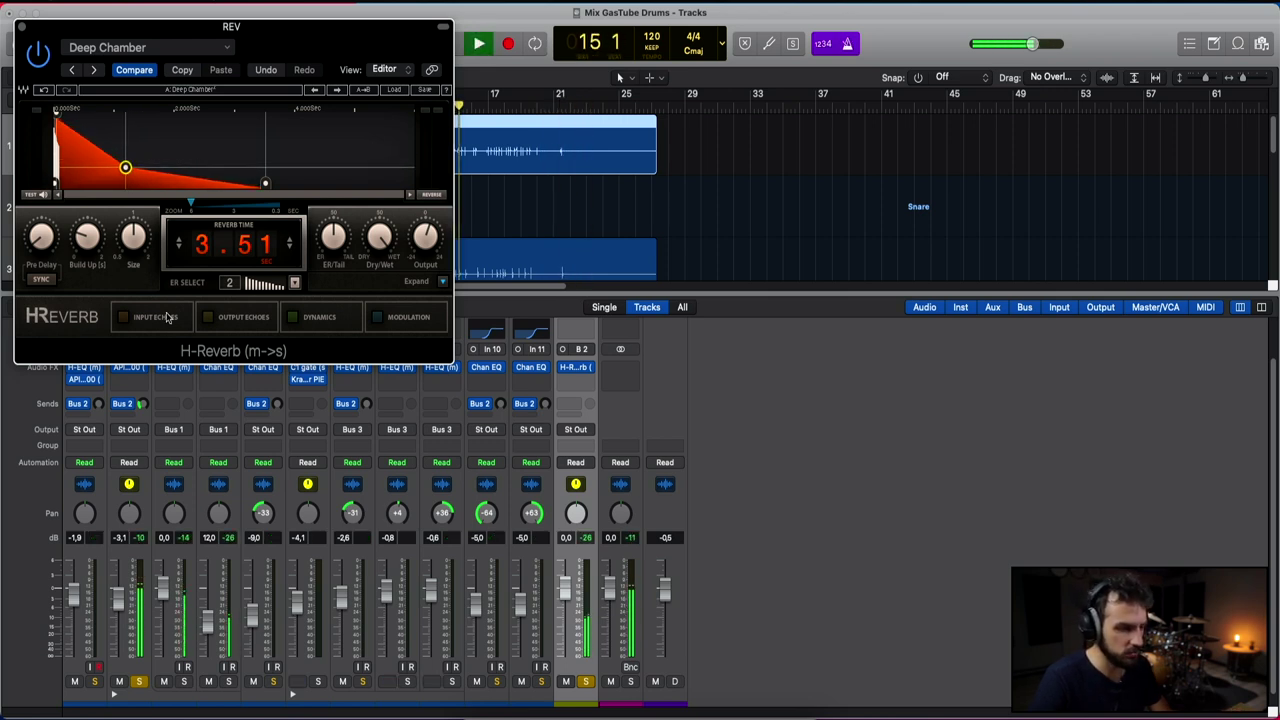
{"action": "left_click_drag", "start_coordinate": [480, 93], "coordinate": [525, 93]}
{"action": "left_click_drag", "start_coordinate": [127, 175], "coordinate": [137, 152]}
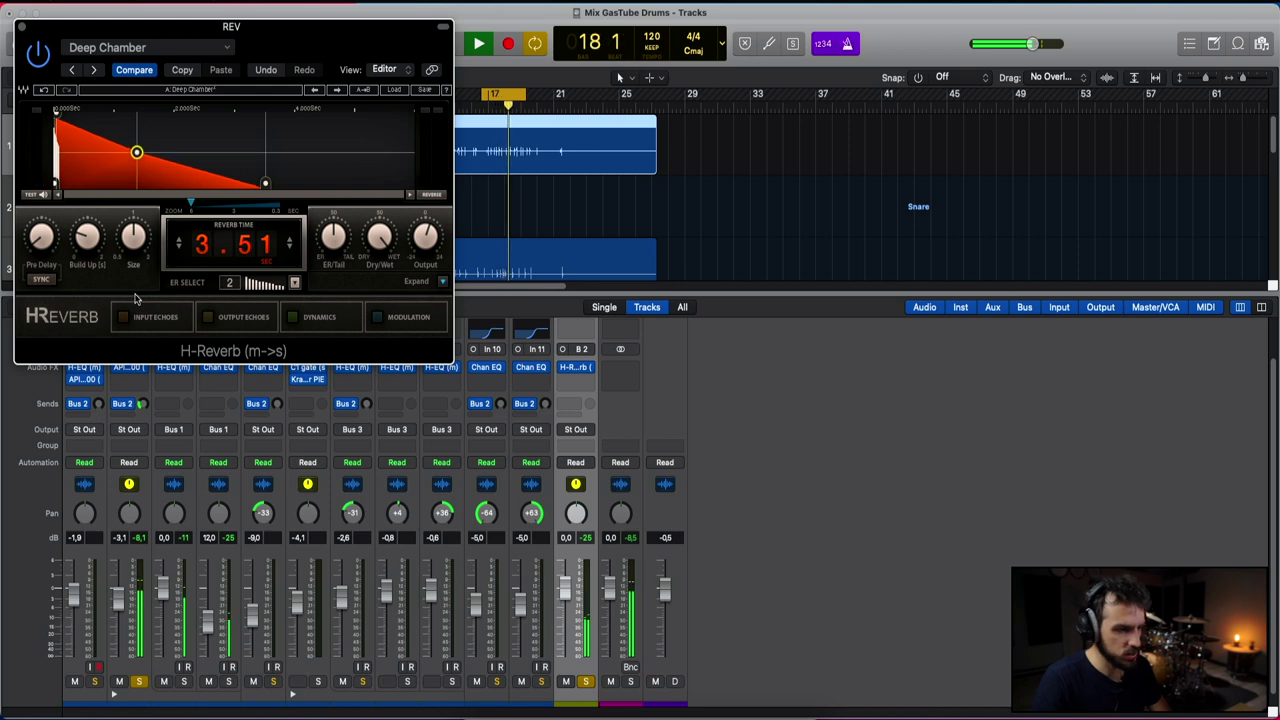
Step: Set the reverb time to 3.25 seconds with a lower, earlier decay midpoint, stop playback, expand the extra controls and close H-Reverb
{"action": "left_click_drag", "start_coordinate": [265, 183], "coordinate": [213, 183]}
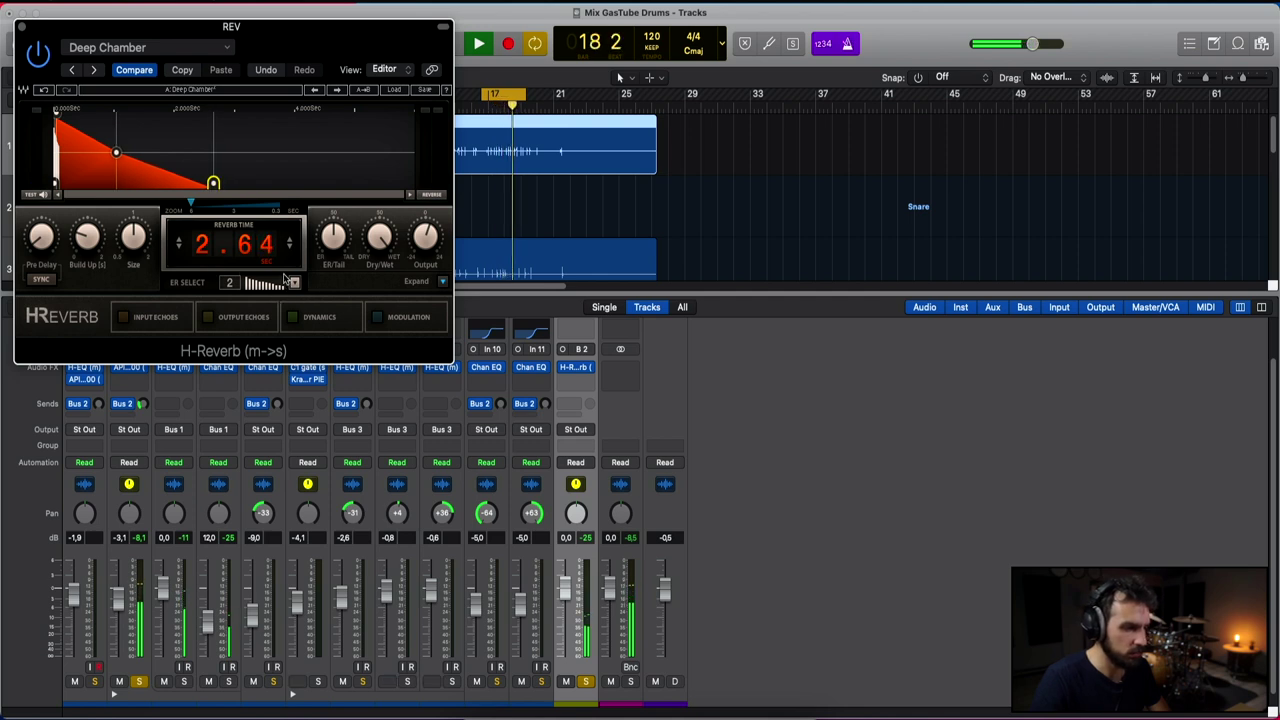
{"action": "left_click_drag", "start_coordinate": [116, 152], "coordinate": [110, 158]}
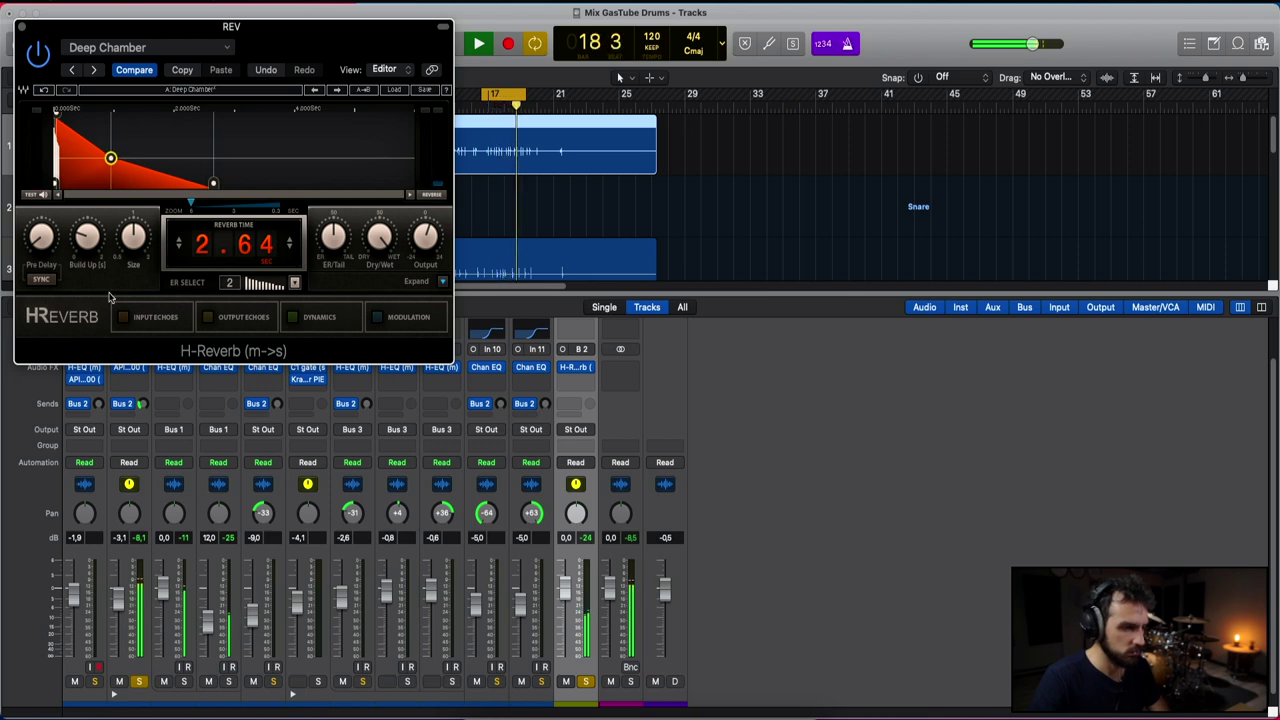
{"action": "left_click_drag", "start_coordinate": [247, 268], "coordinate": [247, 268]}
{"action": "left_click_drag", "start_coordinate": [123, 158], "coordinate": [116, 161]}
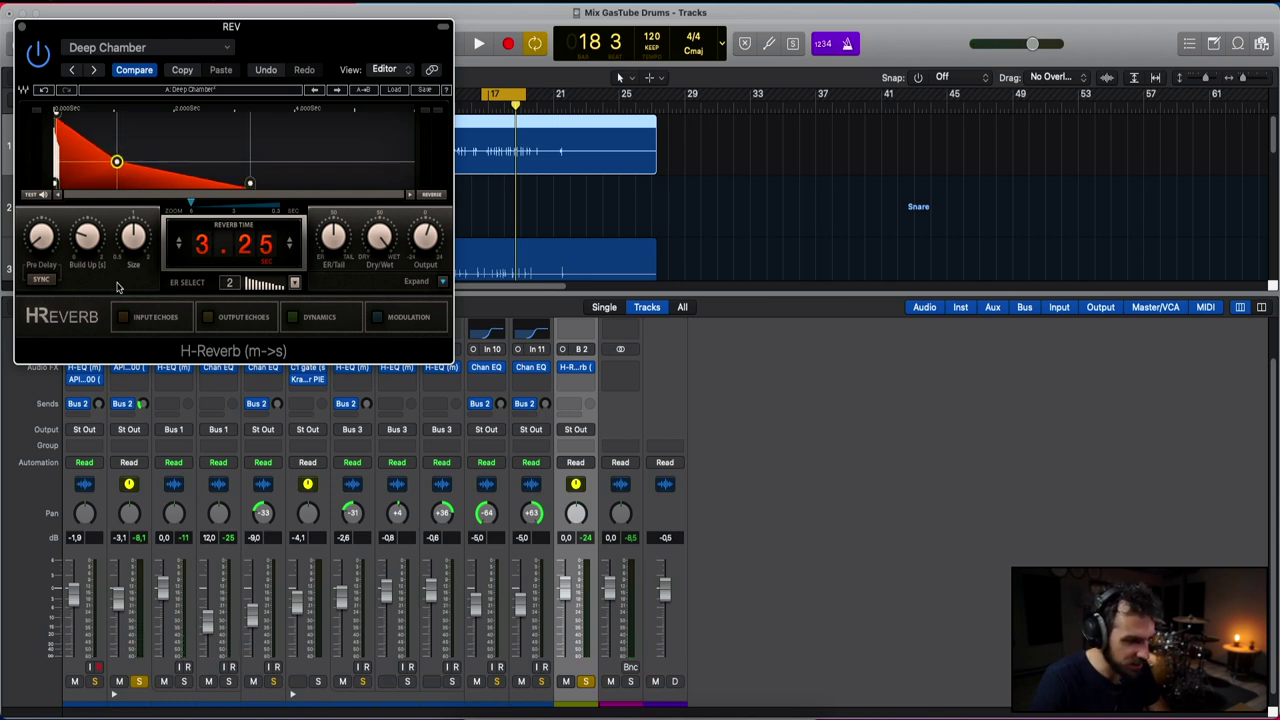
{"action": "left_click_drag", "start_coordinate": [116, 161], "coordinate": [116, 160]}
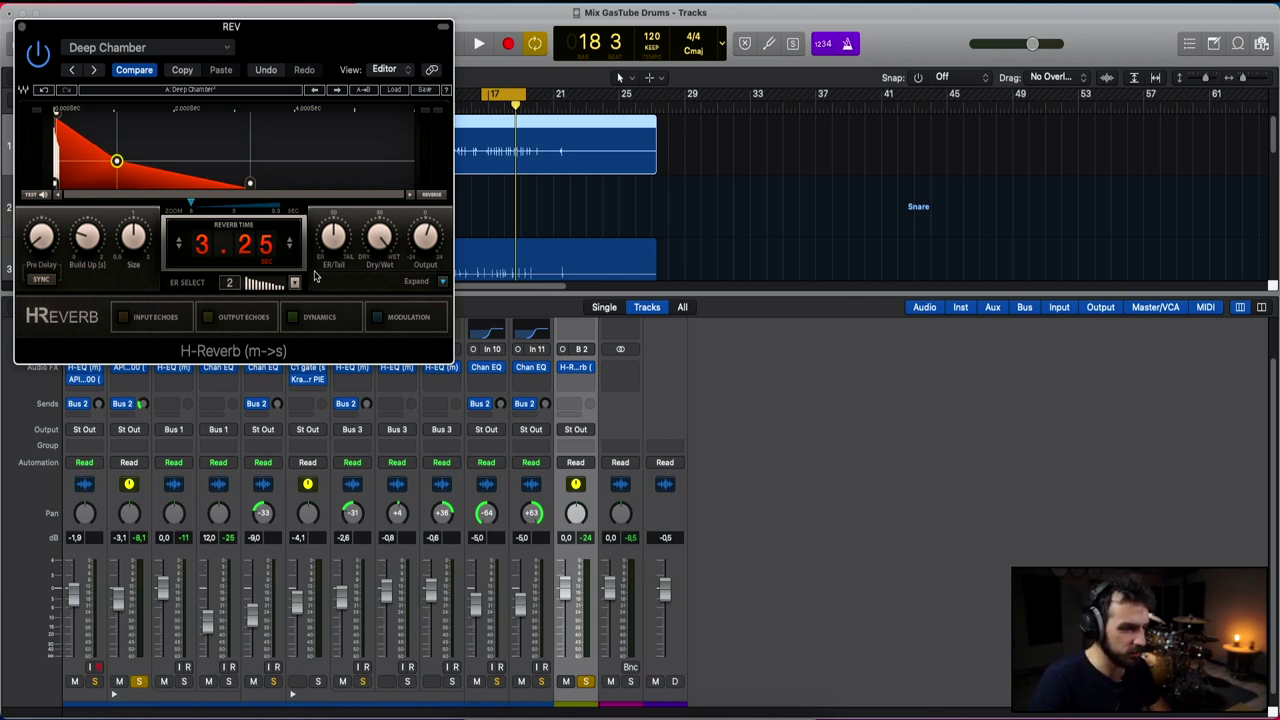
{"action": "left_click", "coordinate": [443, 282]}
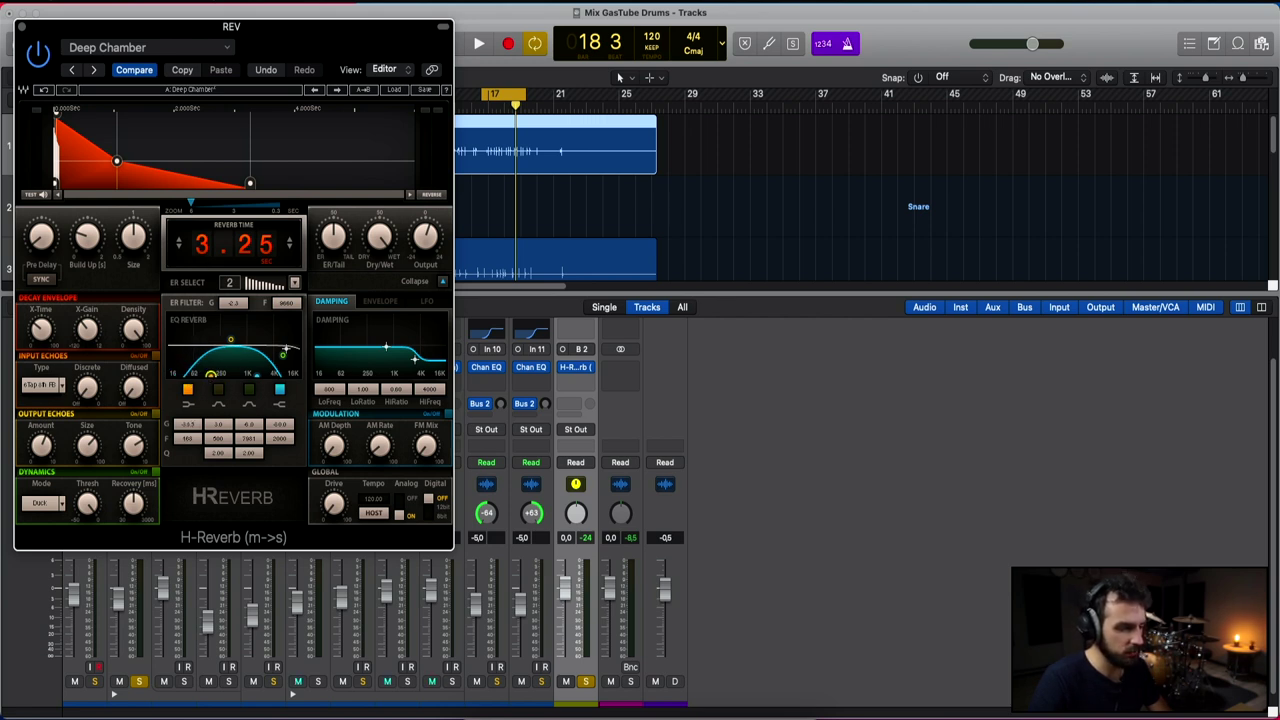
{"action": "left_click", "coordinate": [22, 26]}
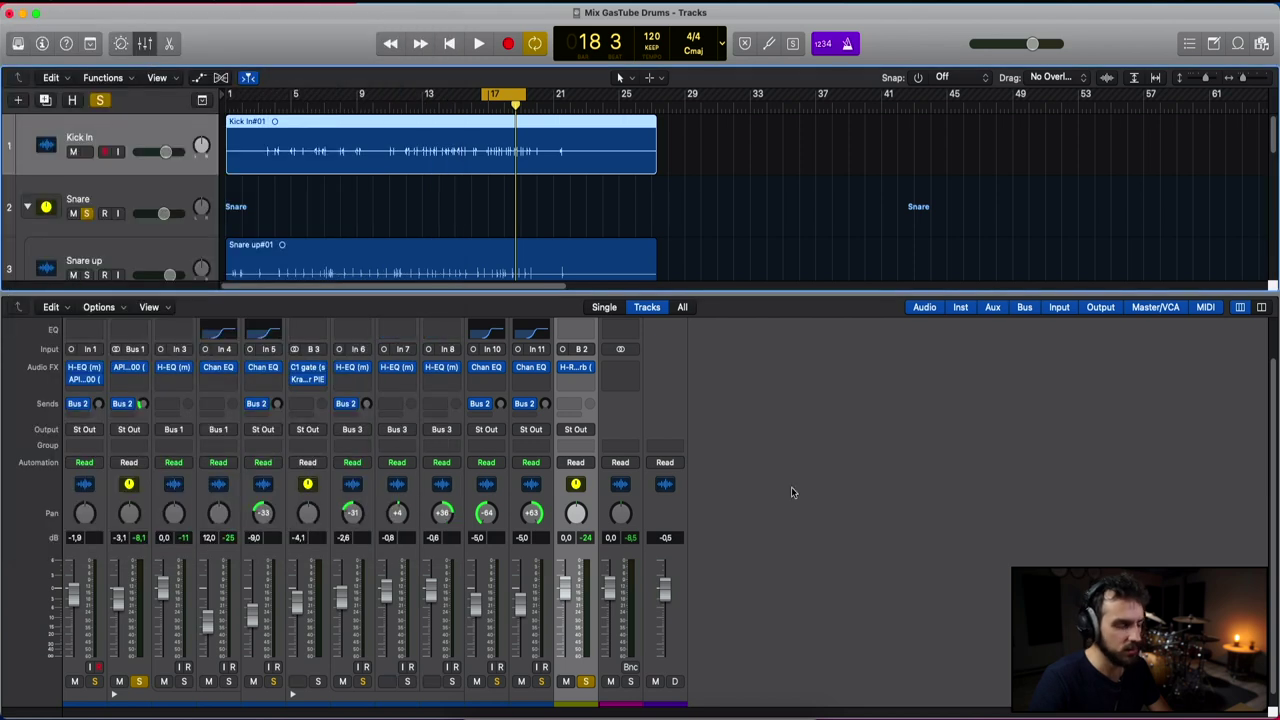
Step: Replay the loop, set the Snare's Bus 2 send to -24.5 dB and clear the Snare and REV solos
{"action": "key", "text": "space"}
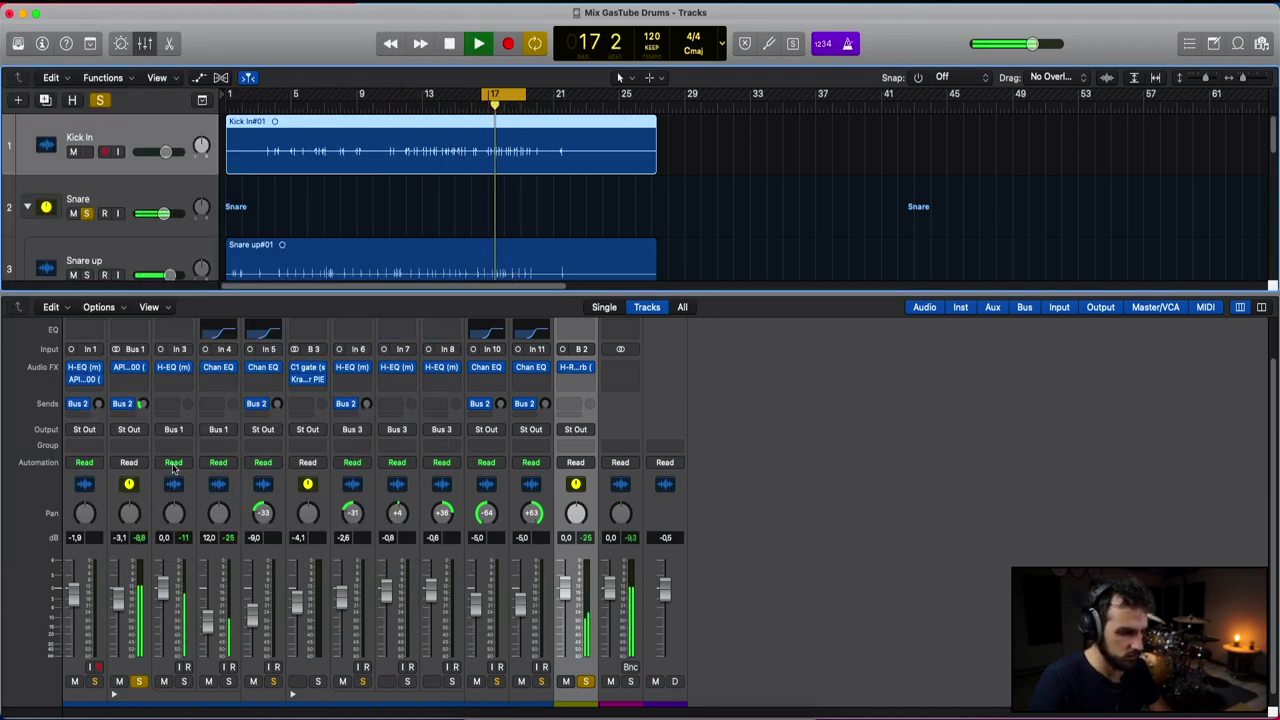
{"action": "mouse_move", "coordinate": [142, 406]}
{"action": "left_click_drag", "start_coordinate": [142, 410], "coordinate": [143, 427]}
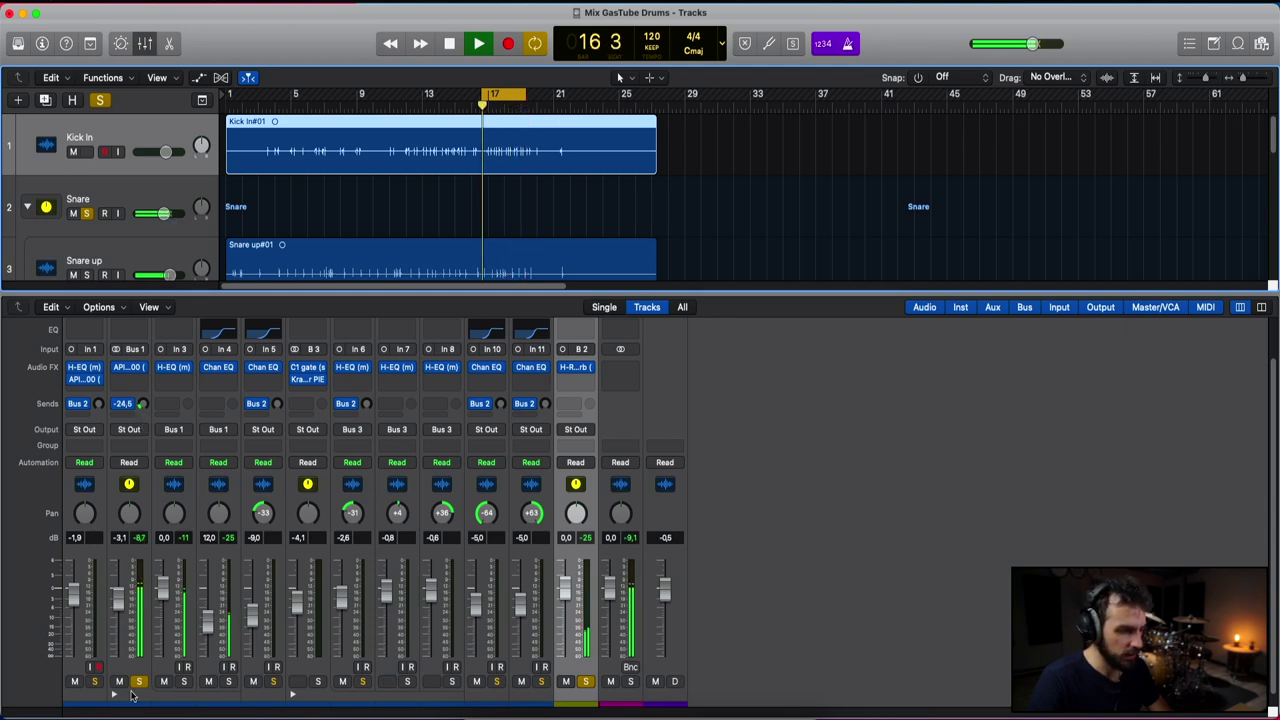
{"action": "left_click", "coordinate": [587, 682]}
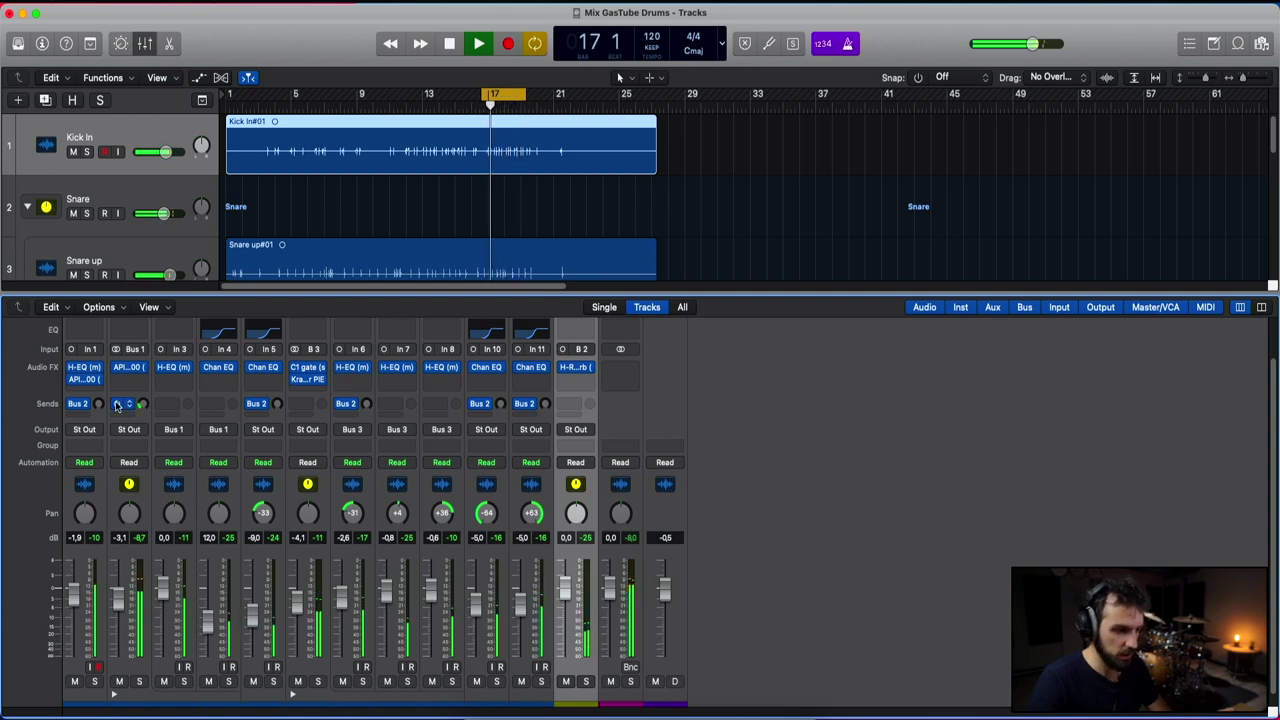
Step: Solo the Kick In, raise its Bus 2 send while listening, clear the solo and stop playback
{"action": "left_click", "coordinate": [94, 681]}
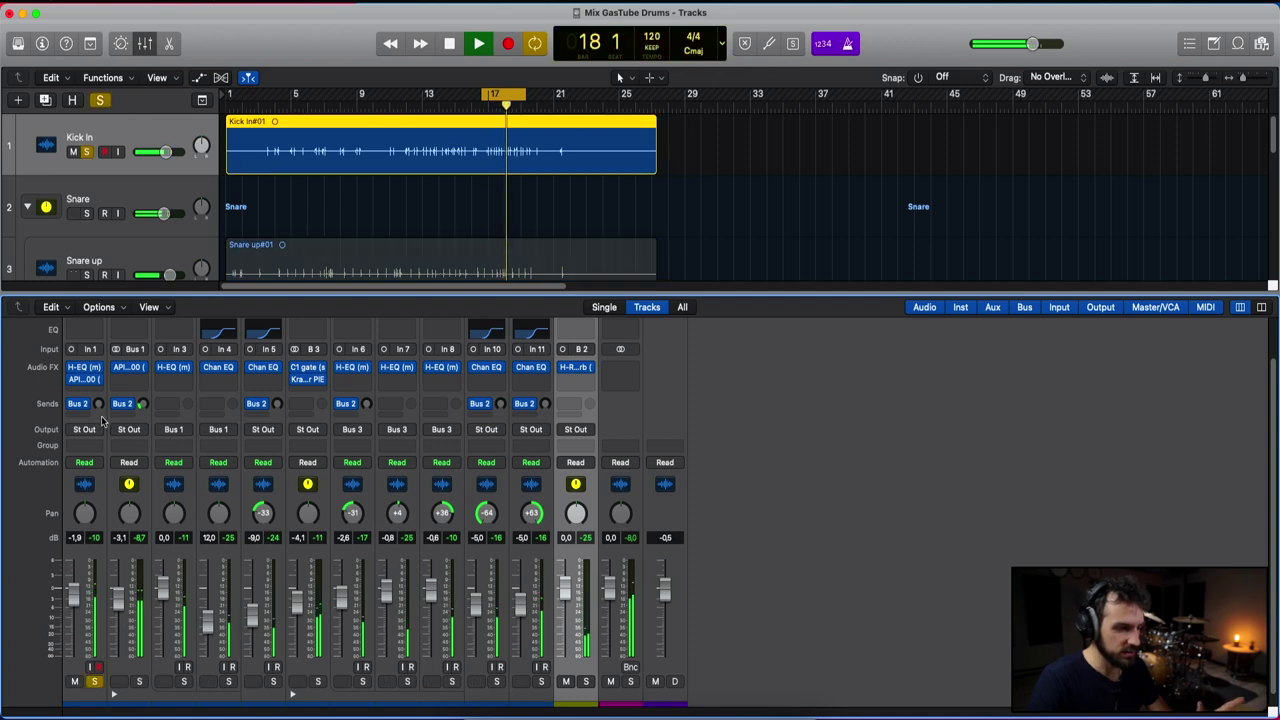
{"action": "mouse_move", "coordinate": [98, 400]}
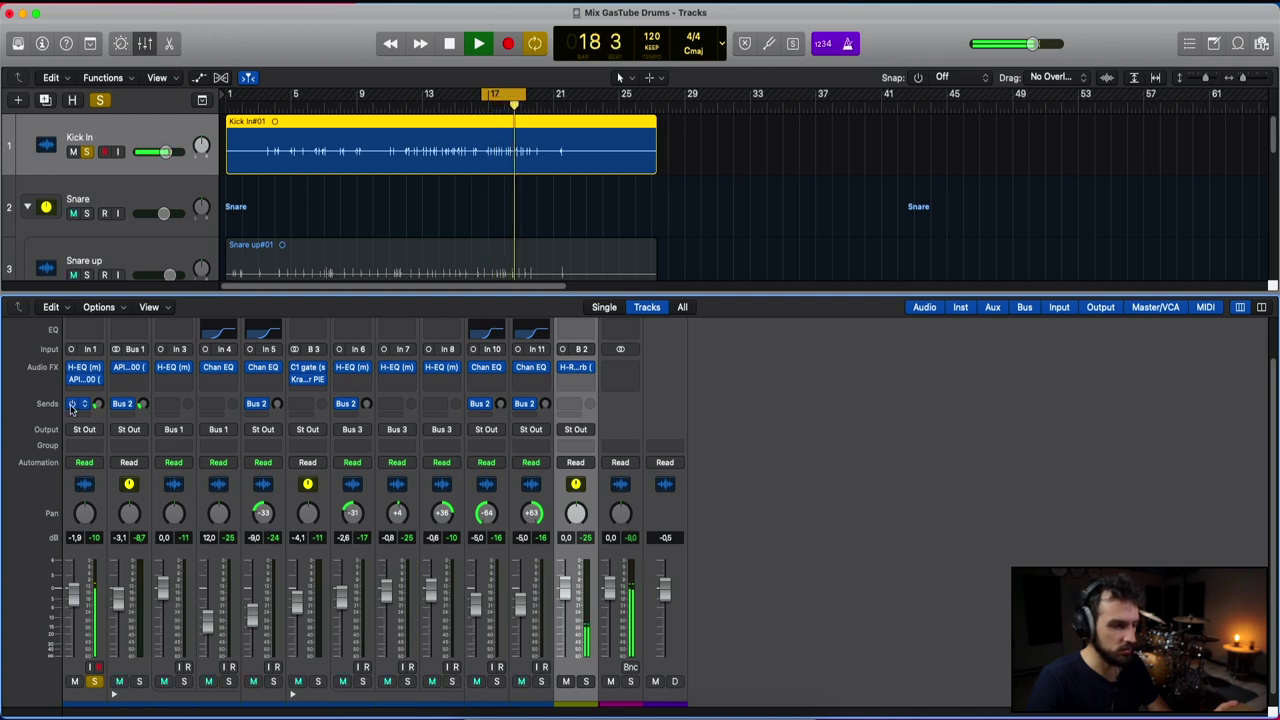
{"action": "key", "text": "space"}
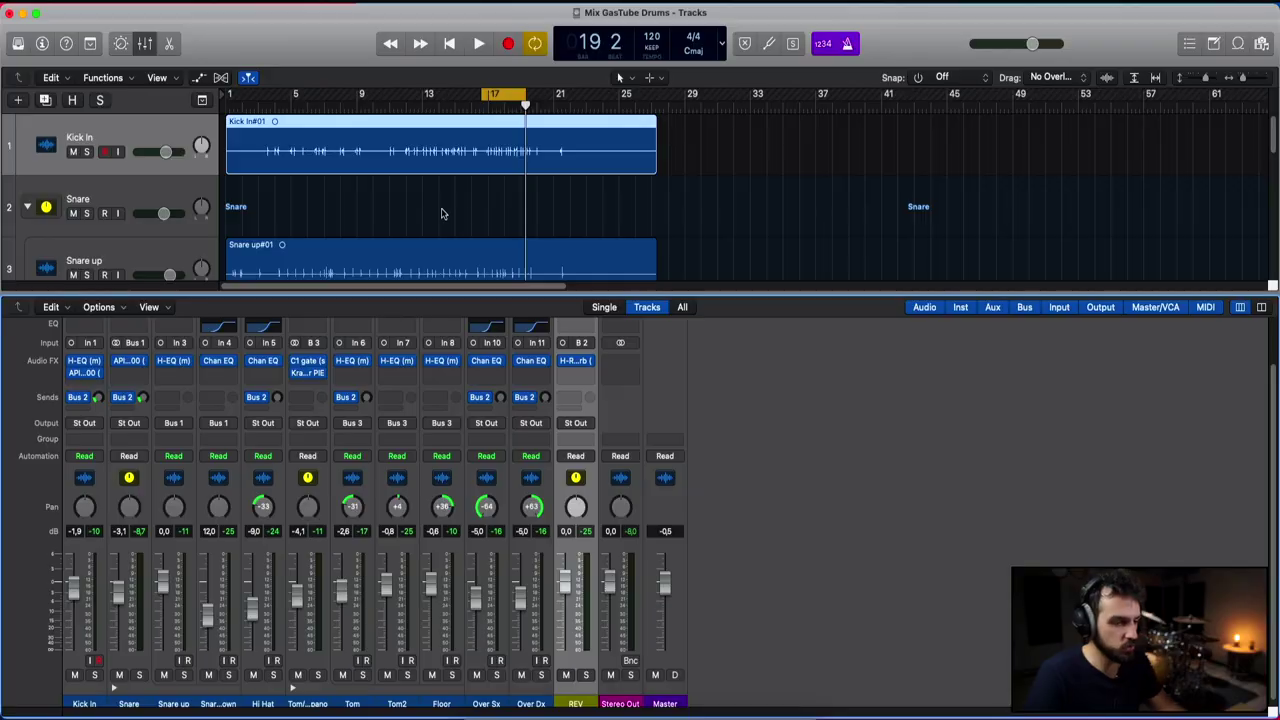
Step: Move the cycle region to about bars 7 to 8 and loop the drums there
{"action": "scroll", "coordinate": [443, 213], "scroll_direction": "up", "scroll_amount": 5}
{"action": "scroll", "coordinate": [455, 180], "scroll_direction": "down", "scroll_amount": 3}
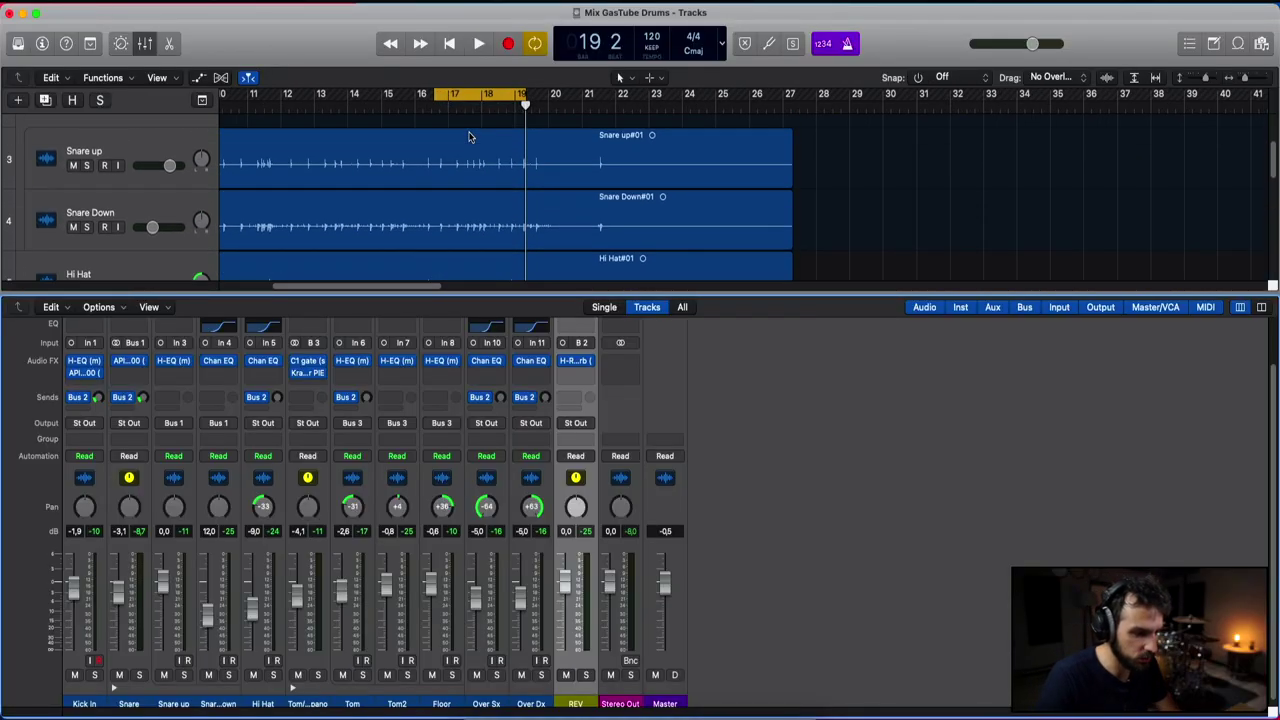
{"action": "scroll", "coordinate": [469, 137], "scroll_direction": "down", "scroll_amount": 5}
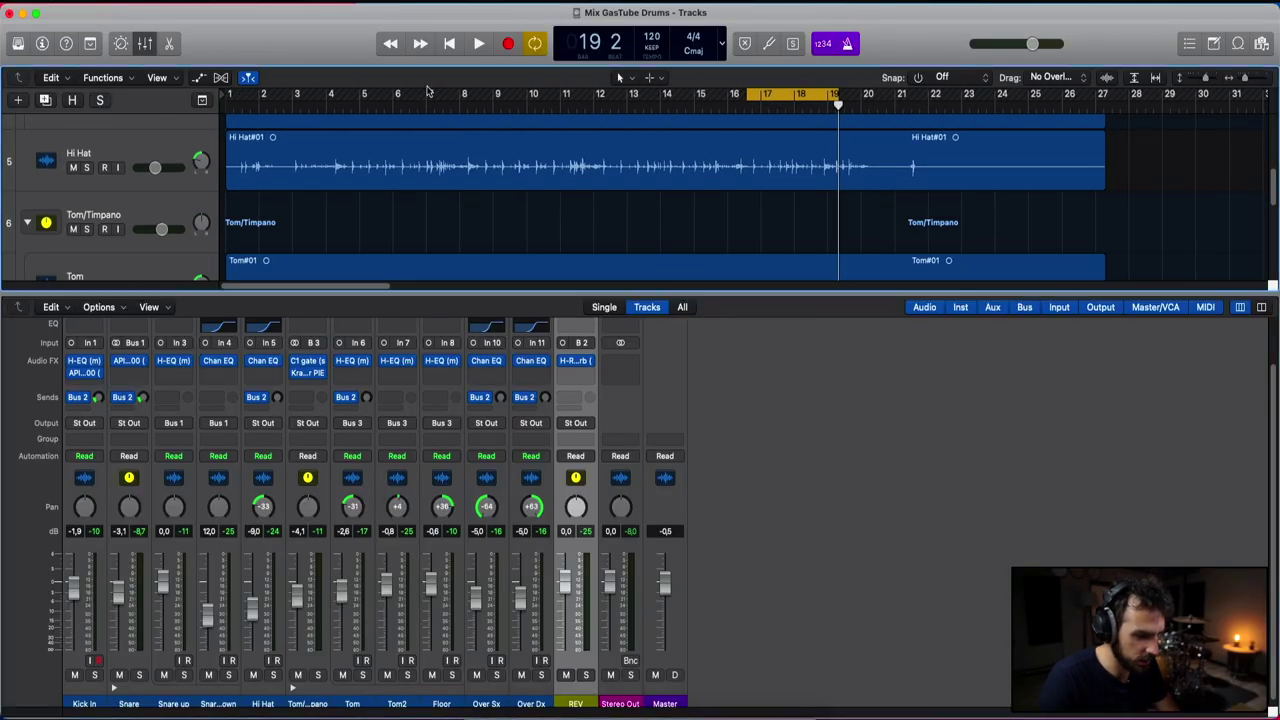
{"action": "left_click_drag", "start_coordinate": [463, 95], "coordinate": [430, 95]}
{"action": "key", "text": "space"}
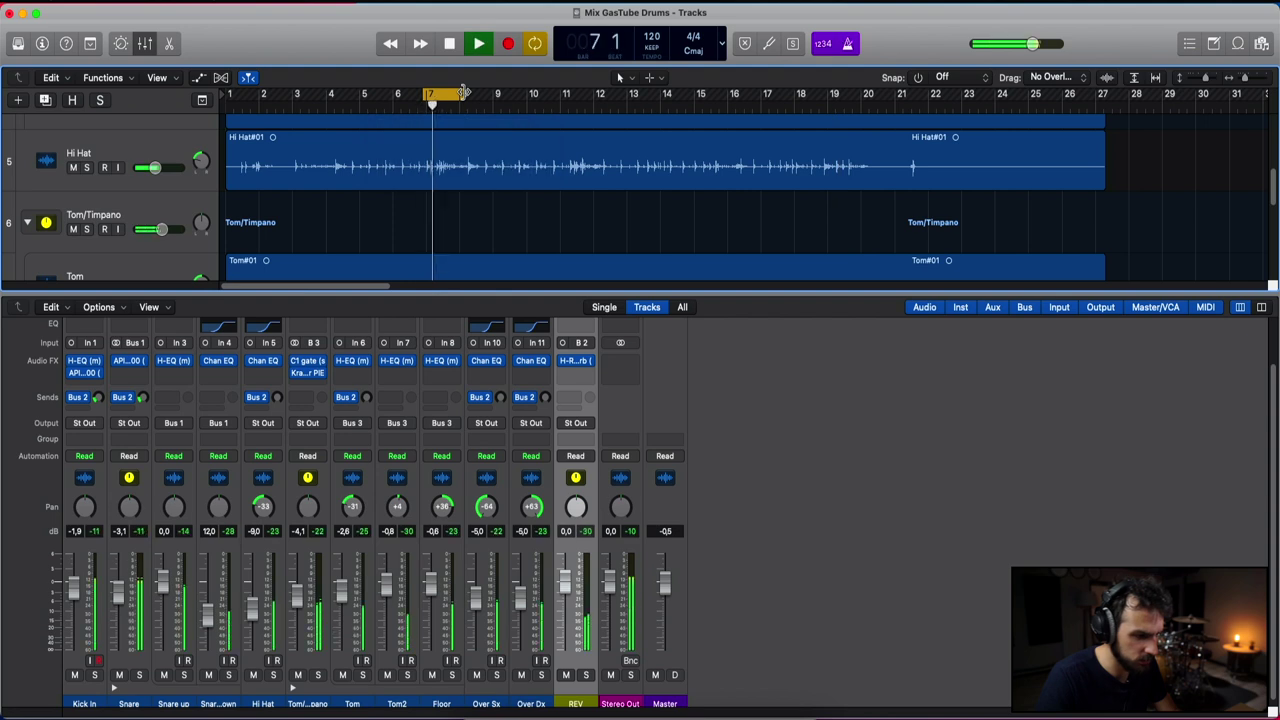
{"action": "scroll", "coordinate": [466, 93], "scroll_direction": "up", "scroll_amount": 2}
{"action": "scroll", "coordinate": [466, 93], "scroll_direction": "up", "scroll_amount": 1}
{"action": "left_click_drag", "start_coordinate": [483, 96], "coordinate": [497, 96]}
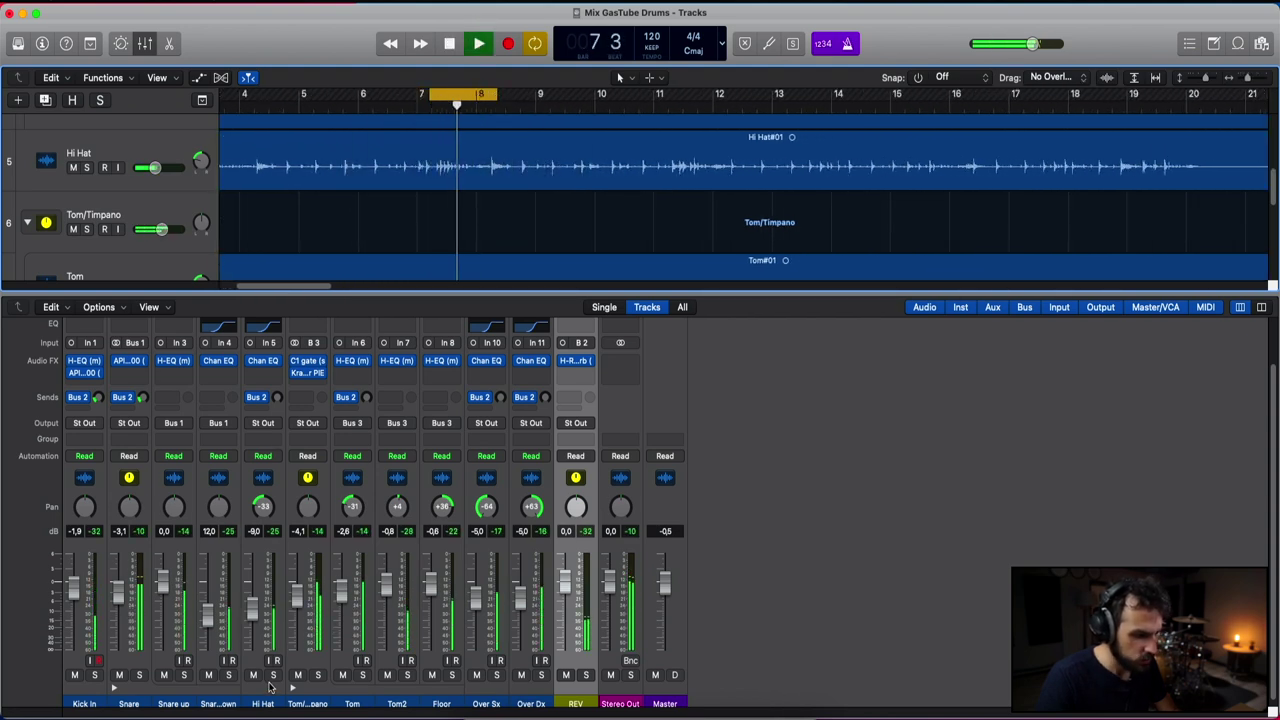
Step: Solo the Tom/Timpano channel and remove the Bus 2 send from the individual Tom channel
{"action": "left_click", "coordinate": [317, 675]}
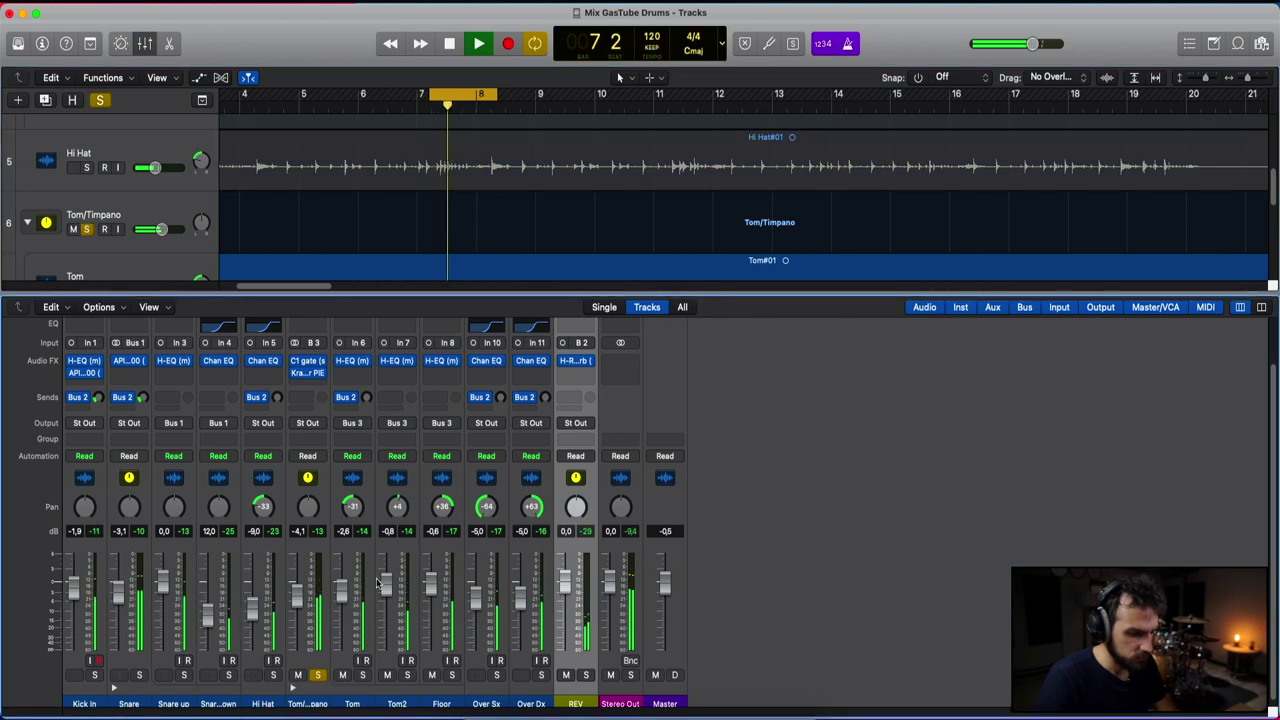
{"action": "scroll", "coordinate": [300, 500], "scroll_direction": "down", "scroll_amount": 1}
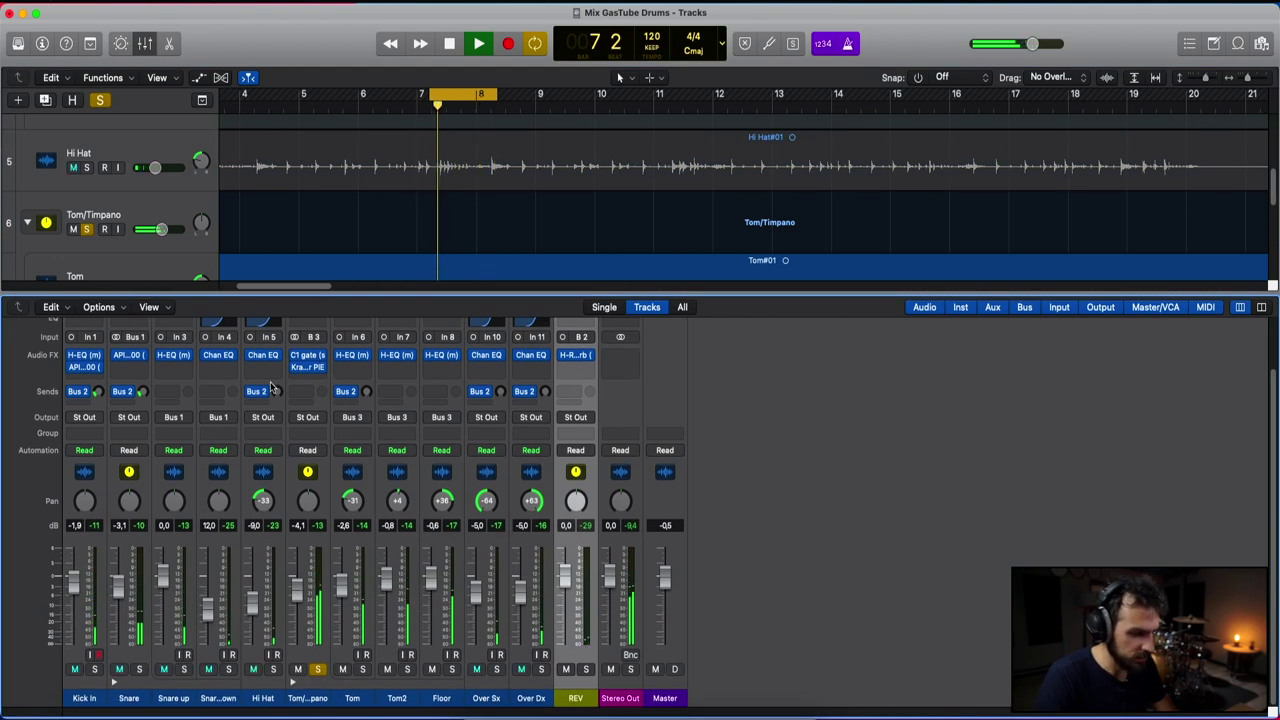
{"action": "left_click", "coordinate": [353, 392]}
{"action": "left_click", "coordinate": [365, 462]}
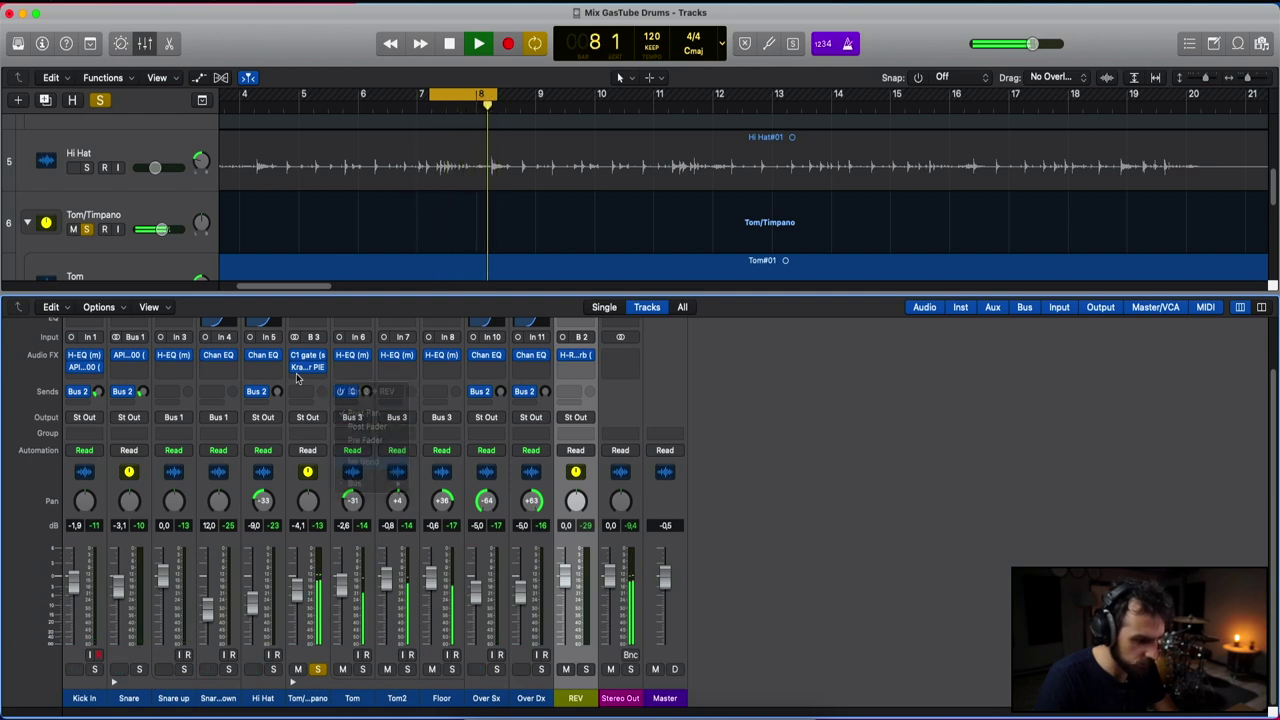
Step: Add a send to Bus 2 (REV) on the Tom/Timpano channel, raise its level while listening and stop playback
{"action": "left_click", "coordinate": [309, 393]}
{"action": "mouse_move", "coordinate": [312, 461]}
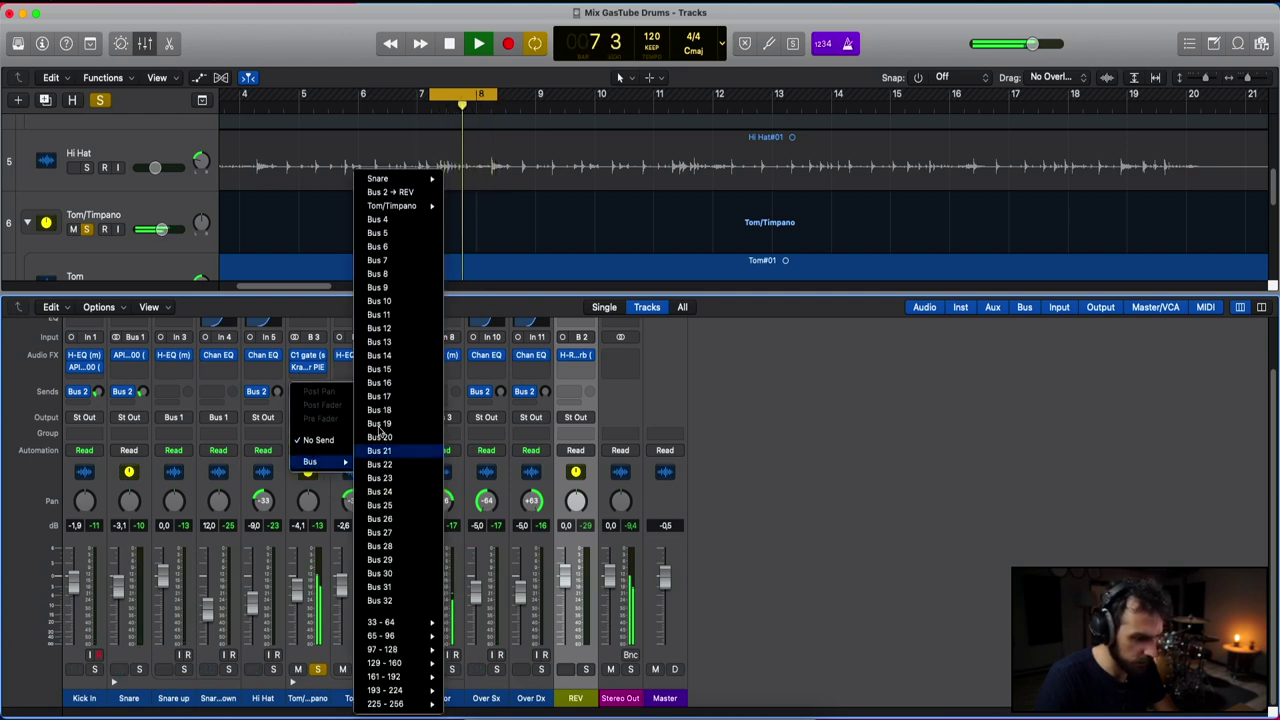
{"action": "left_click", "coordinate": [405, 193]}
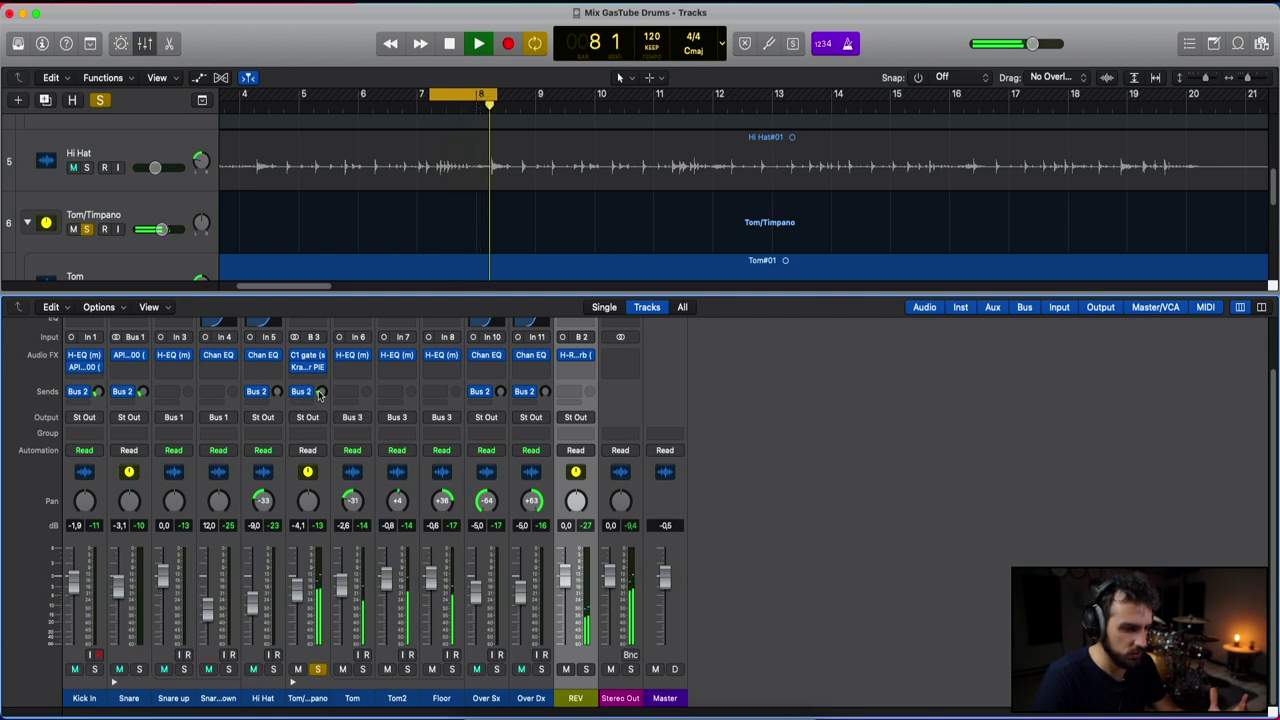
{"action": "mouse_move", "coordinate": [320, 393]}
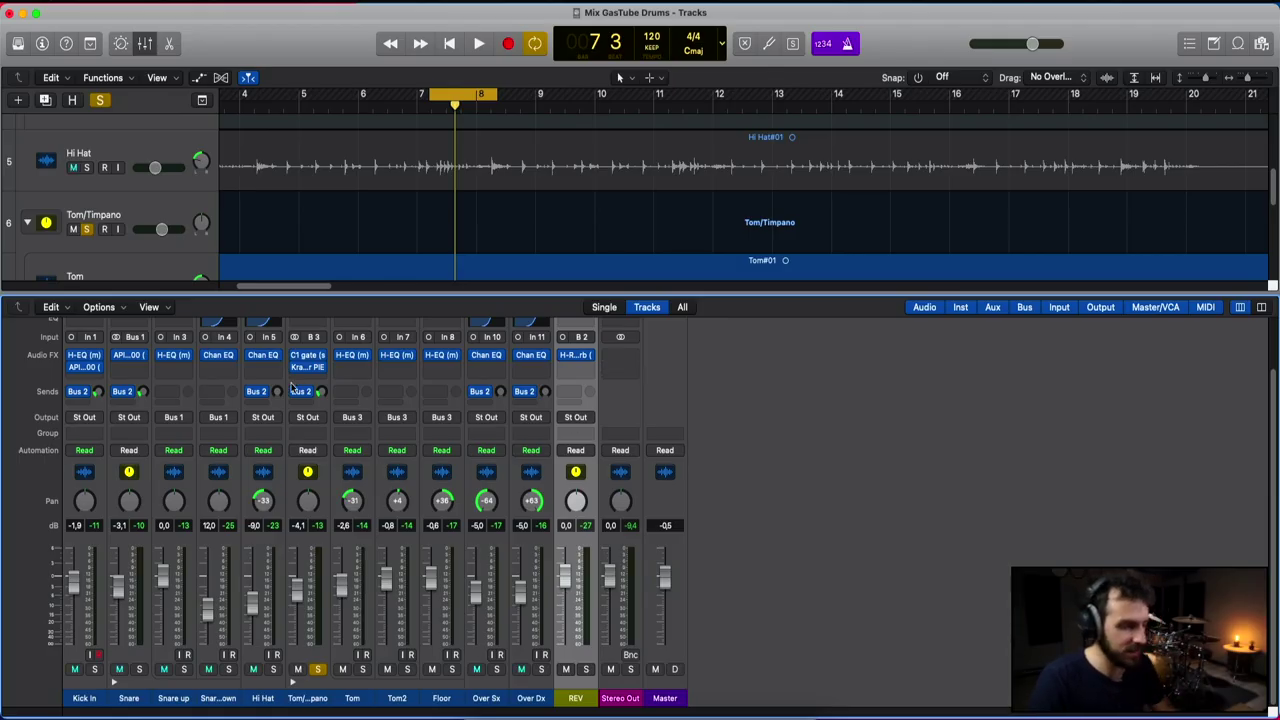
{"action": "left_click", "coordinate": [98, 402]}
{"action": "left_click", "coordinate": [157, 415]}
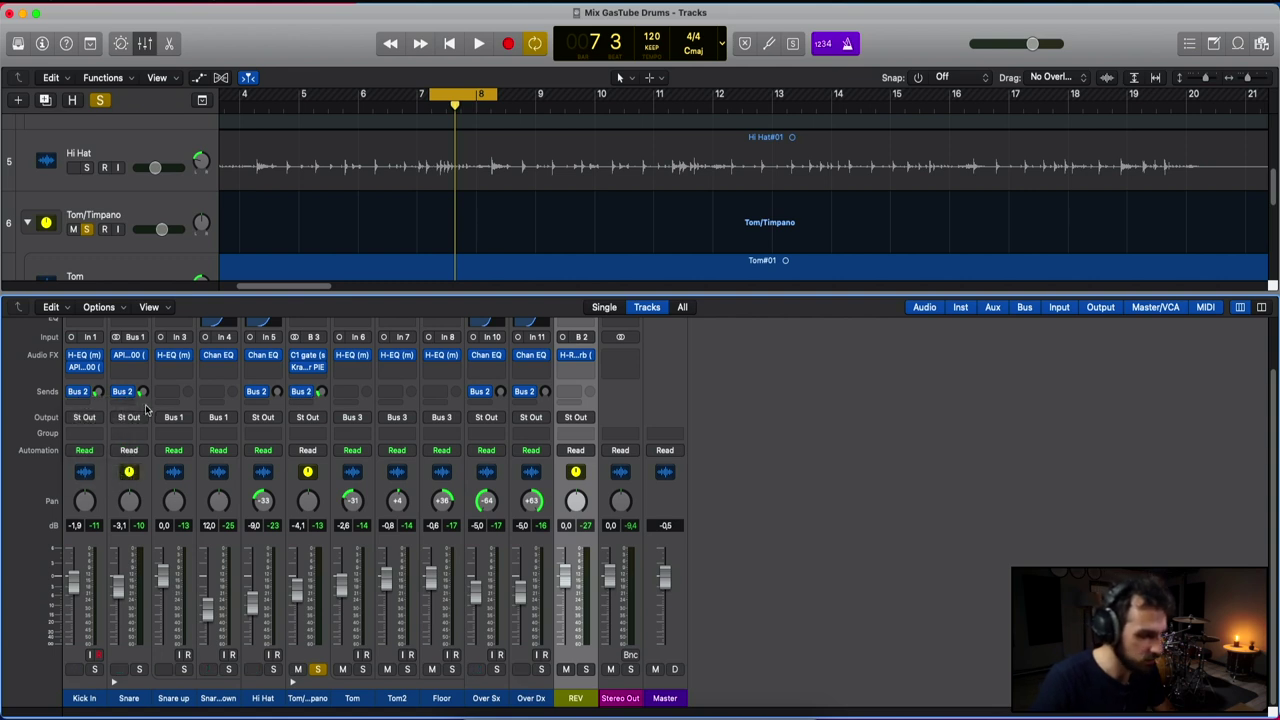
Step: Add a Bus 4 send to the Kick In, Snare, Hi Hat, Tom/Timpano and both overhead channels and name its return channel PLATE
{"action": "left_click", "coordinate": [145, 412]}
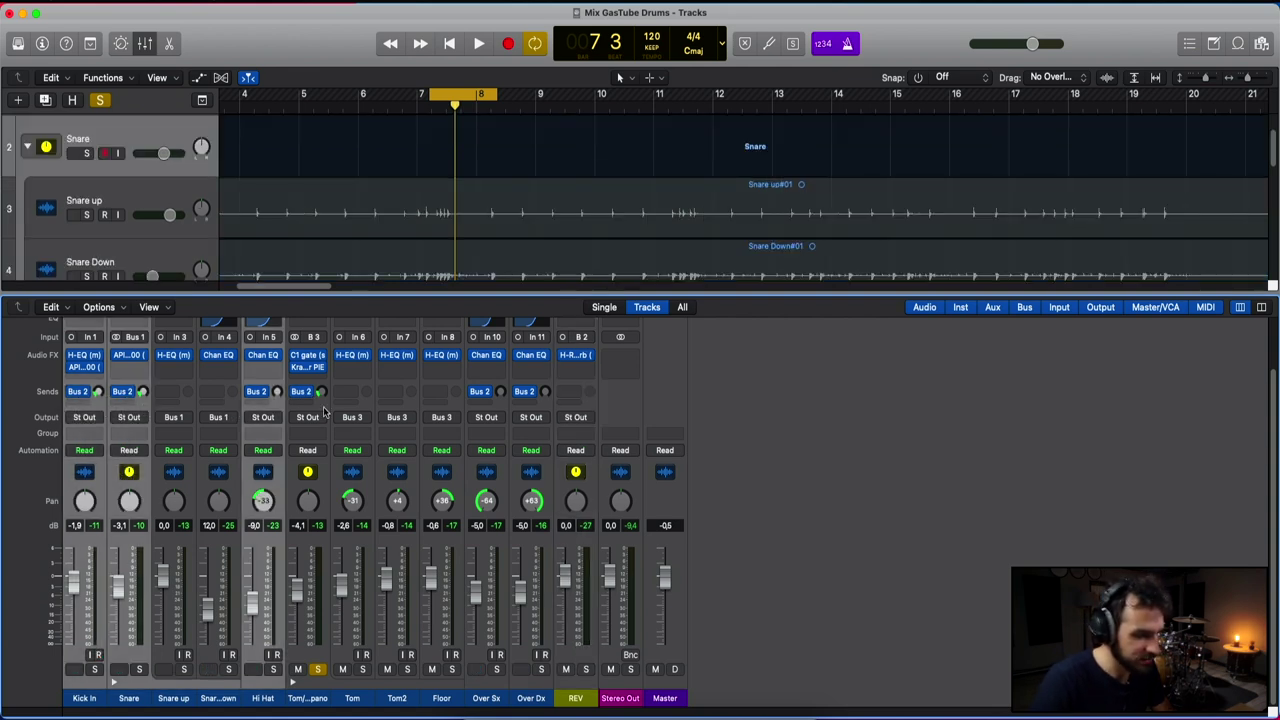
{"action": "left_click", "coordinate": [531, 411]}
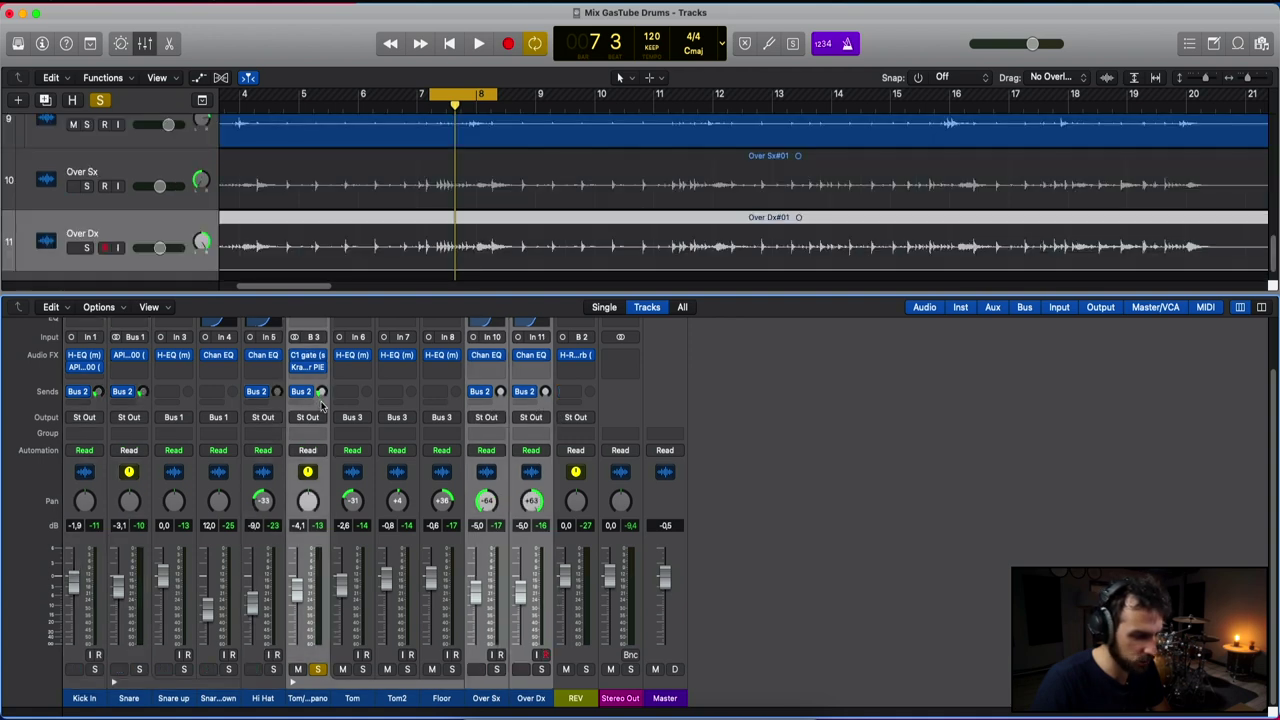
{"action": "left_click", "coordinate": [135, 396]}
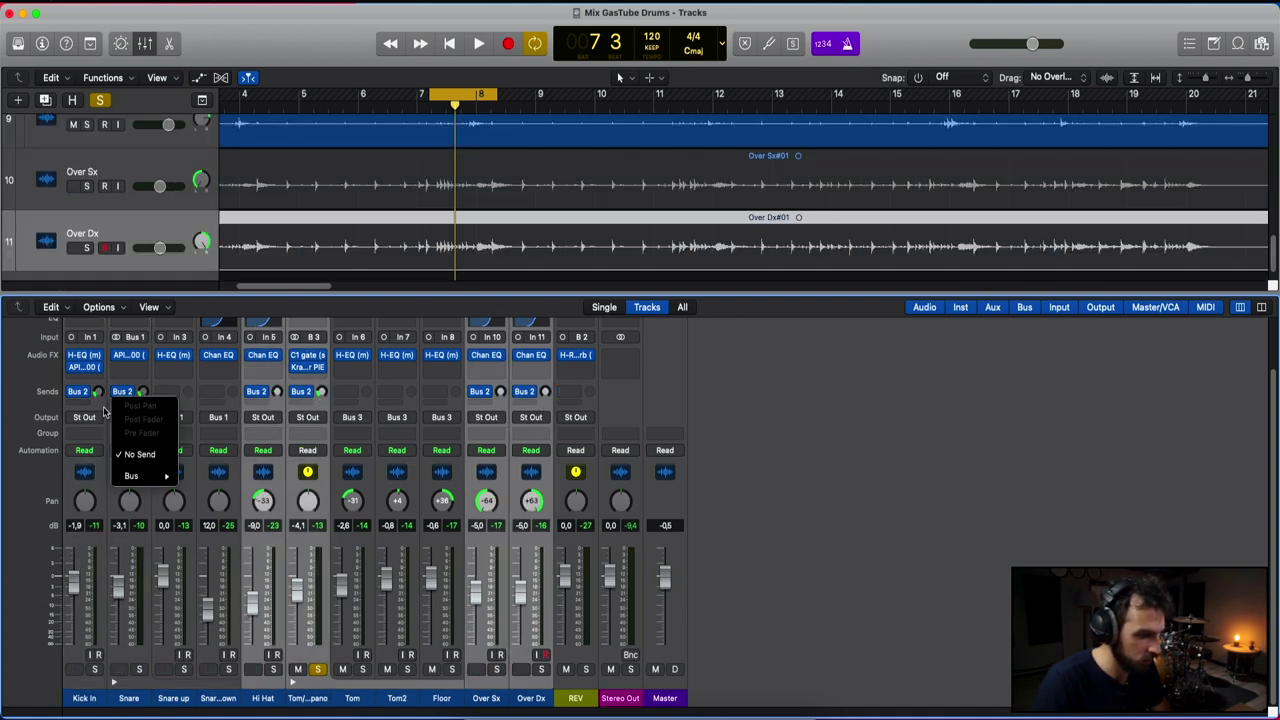
{"action": "left_click", "coordinate": [135, 454]}
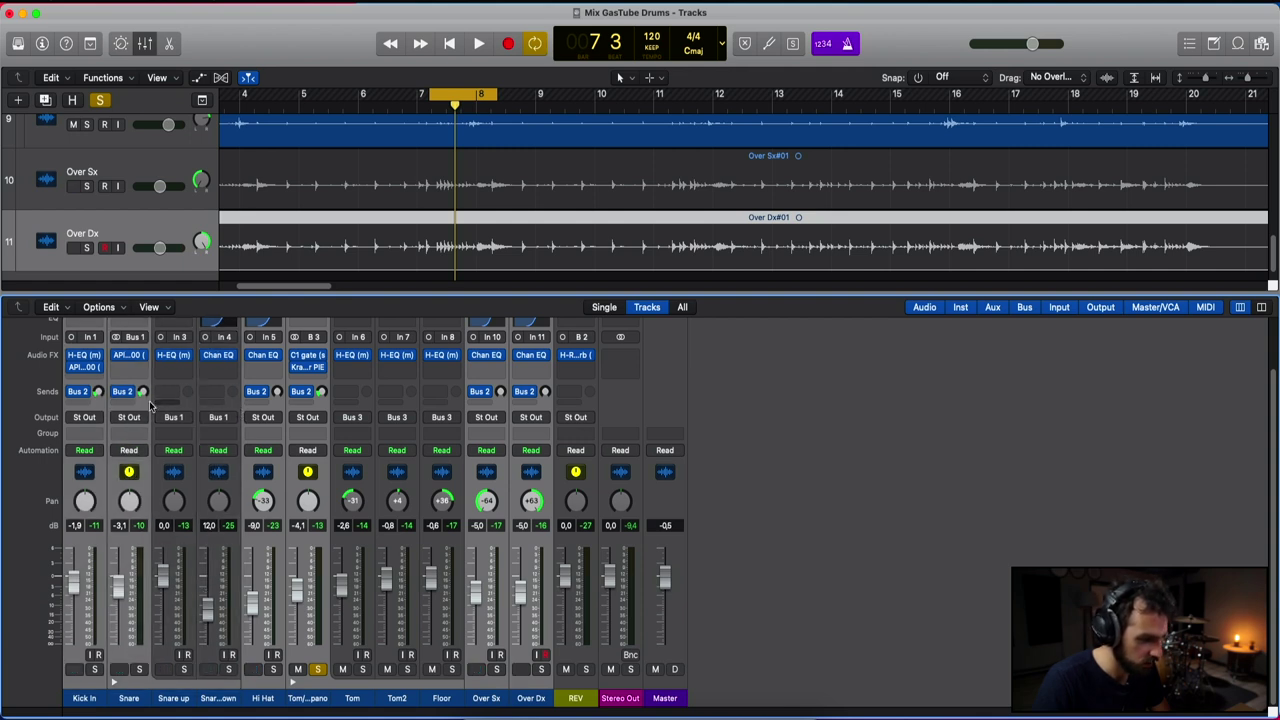
{"action": "left_click", "coordinate": [128, 401]}
{"action": "mouse_move", "coordinate": [136, 477]}
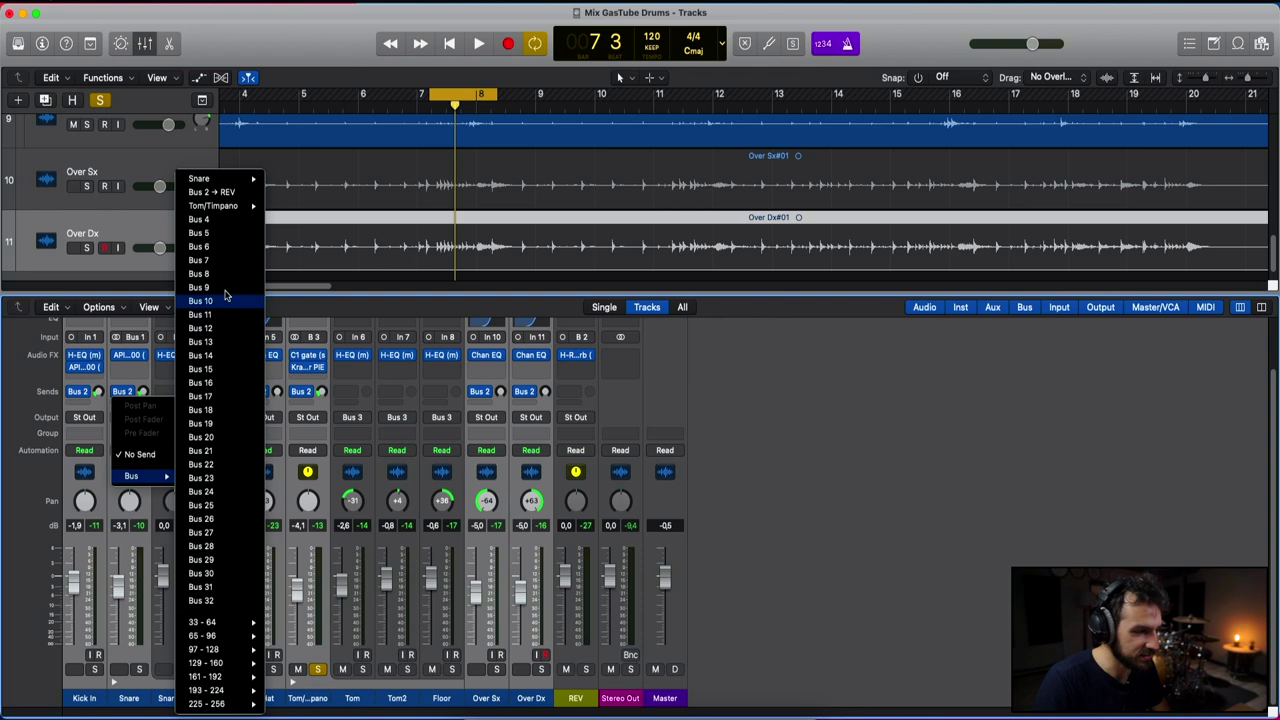
{"action": "left_click", "coordinate": [200, 219]}
Step: Insert the Waves Abbey Road Plates (s) plug-in in stereo on the PLATE channel
{"action": "left_click", "coordinate": [632, 349]}
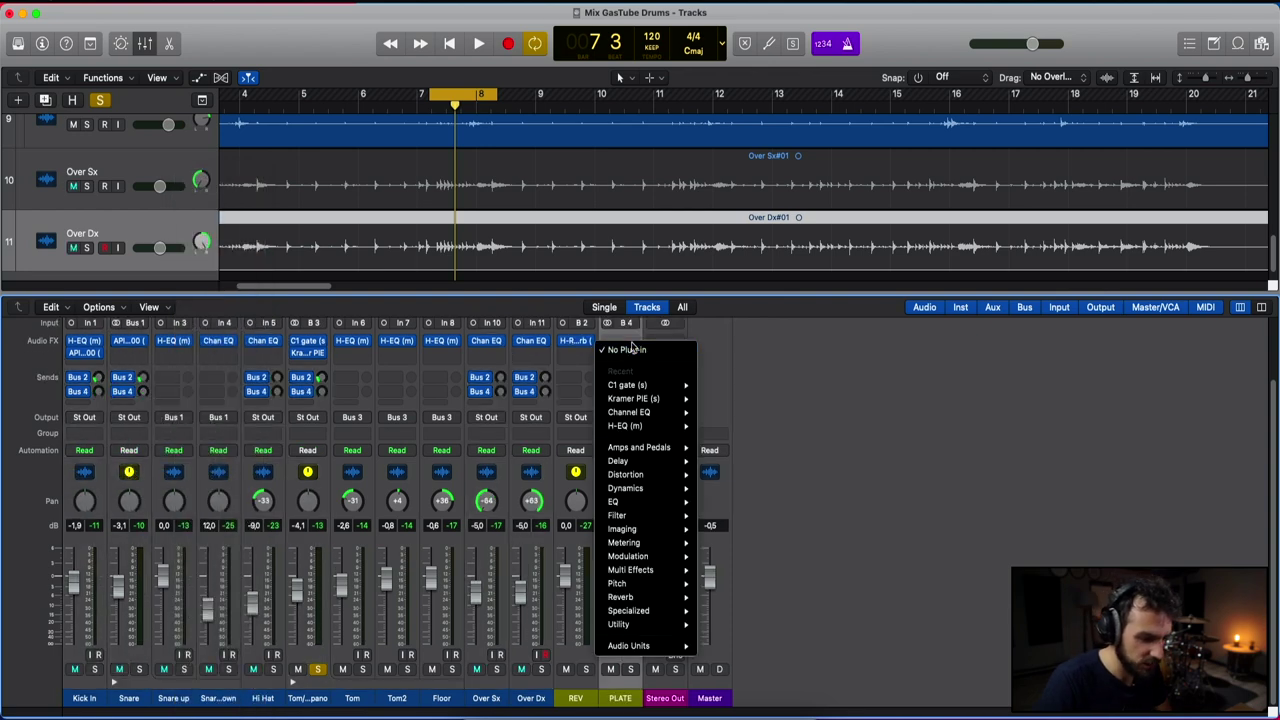
{"action": "left_click", "coordinate": [632, 345]}
{"action": "left_click", "coordinate": [627, 340]}
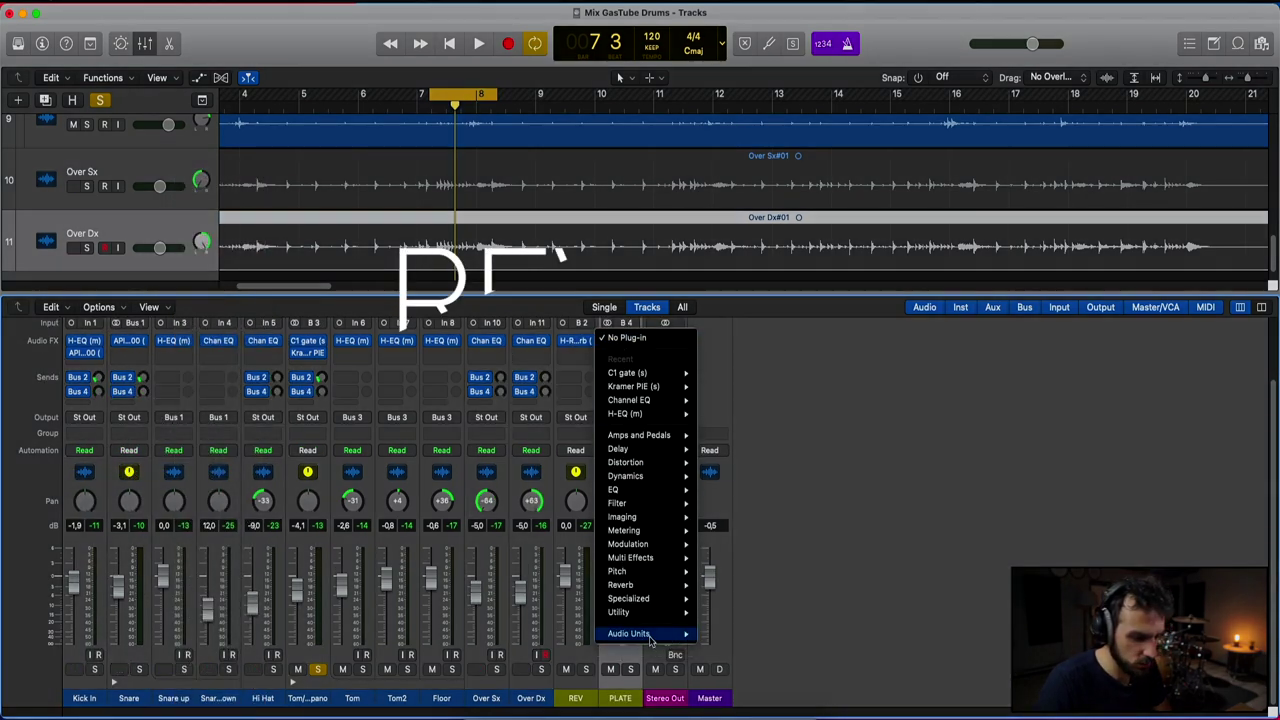
{"action": "mouse_move", "coordinate": [640, 633]}
{"action": "mouse_move", "coordinate": [722, 674]}
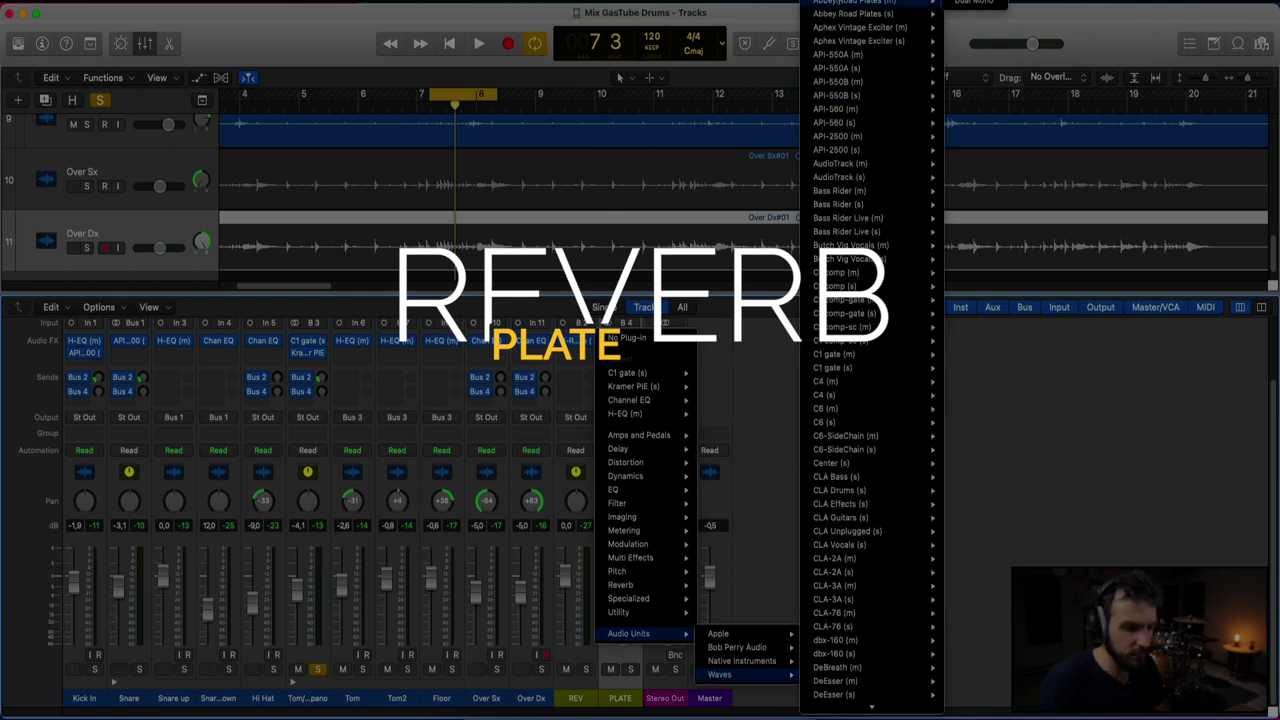
{"action": "mouse_move", "coordinate": [835, 14]}
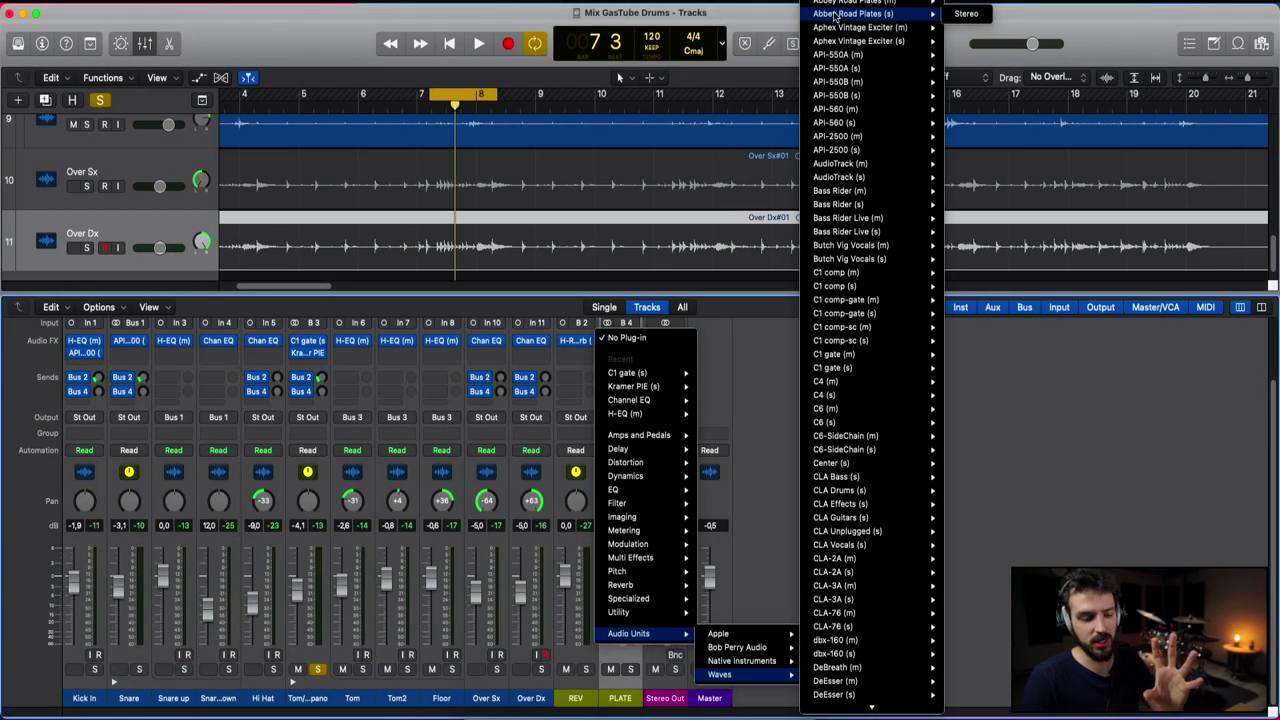
{"action": "left_click", "coordinate": [835, 14]}
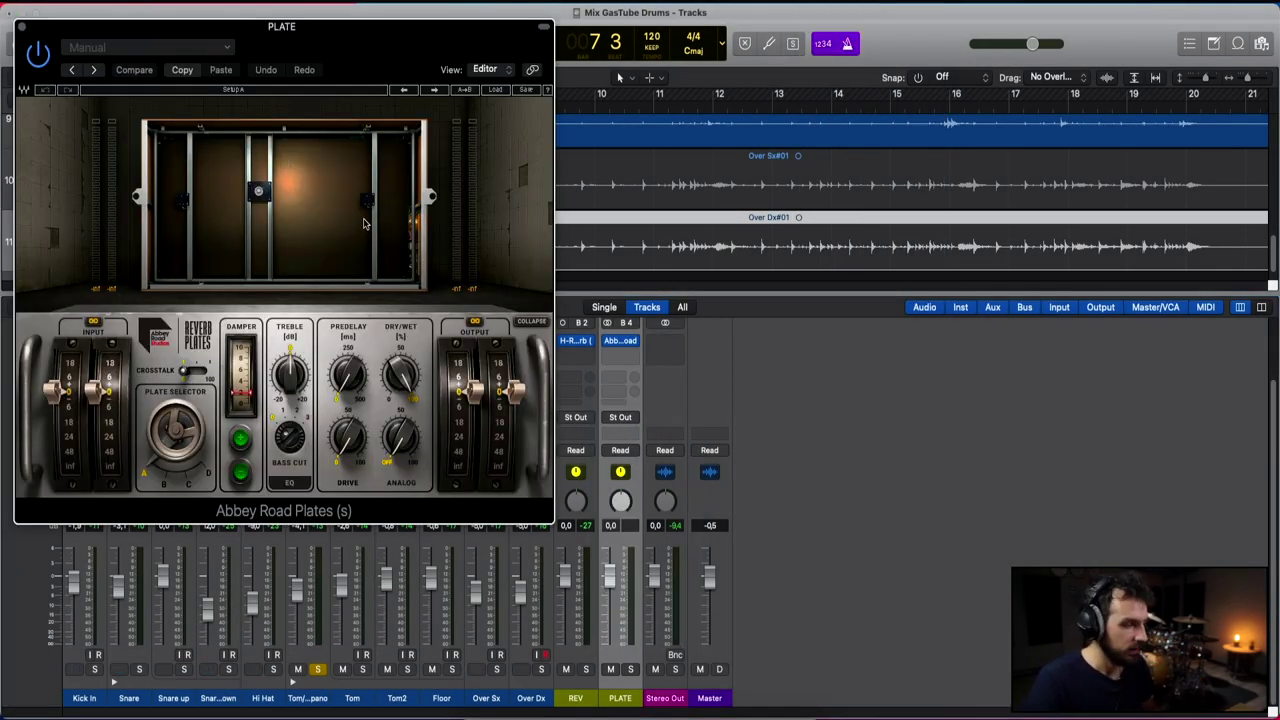
Step: Try plates C and D in the Abbey Road Plates selector and move the plug-in window clear of the mixer
{"action": "left_click", "coordinate": [169, 477]}
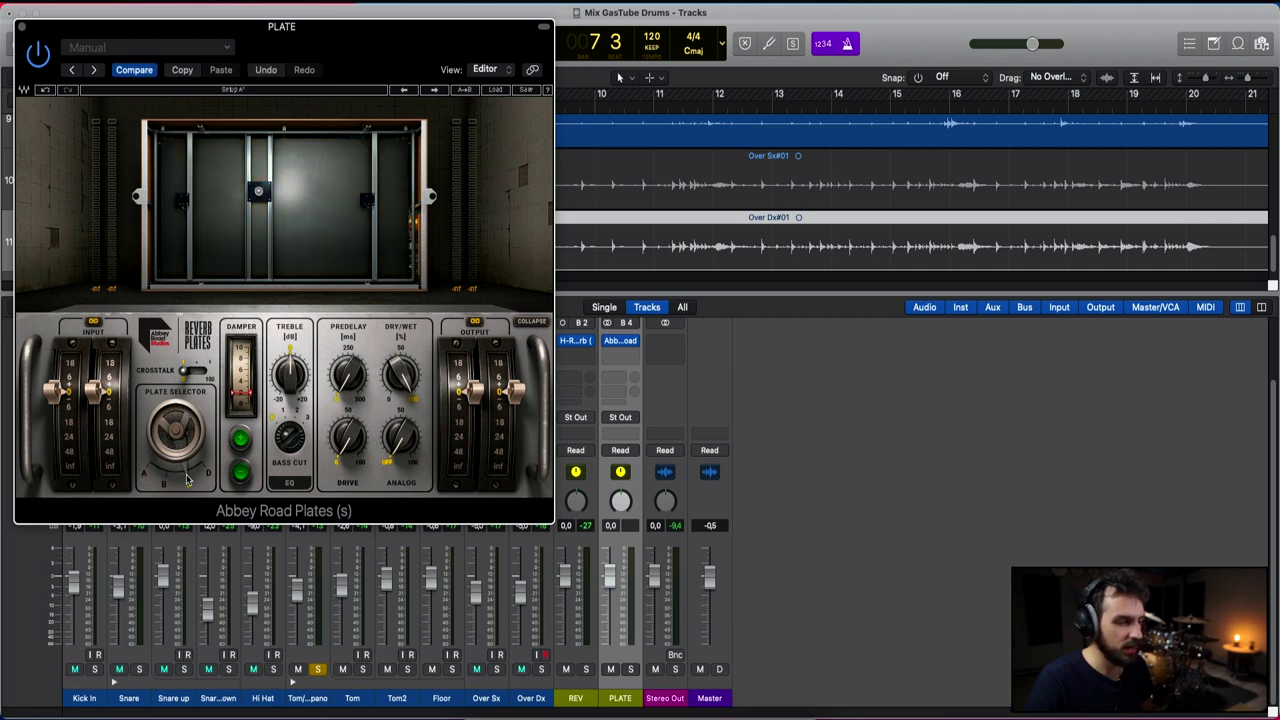
{"action": "left_click", "coordinate": [205, 476]}
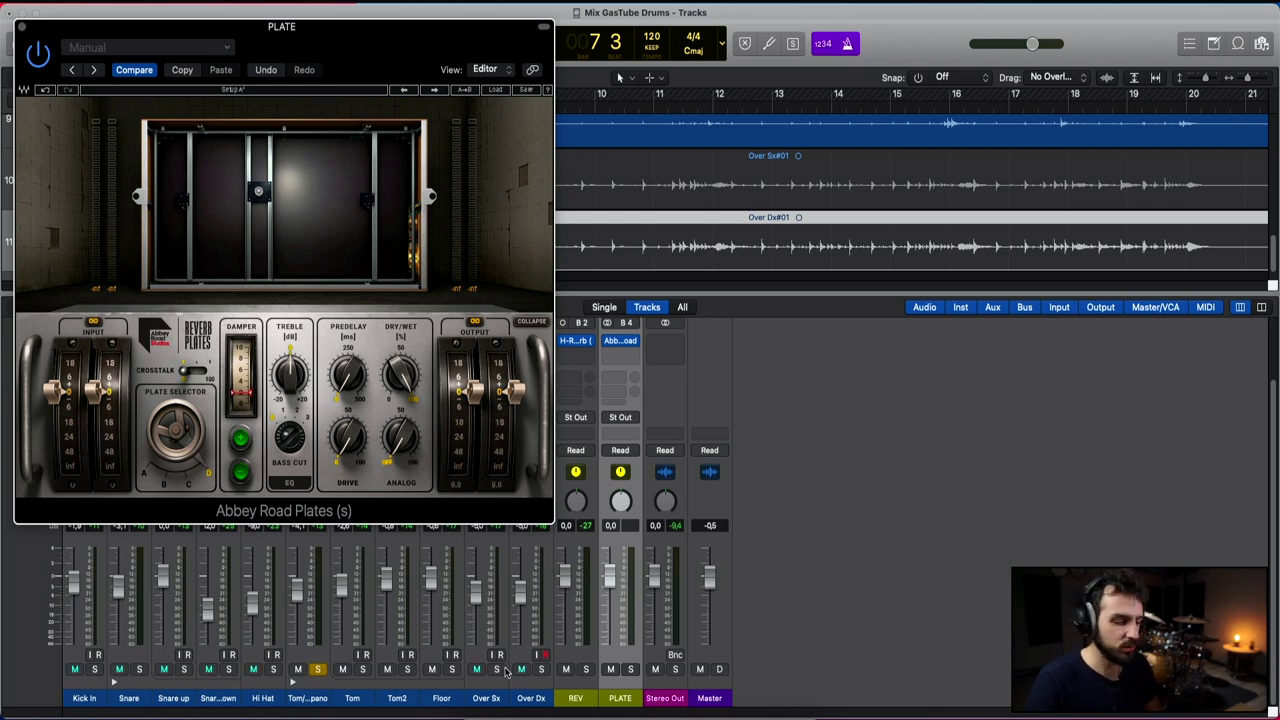
{"action": "left_click_drag", "start_coordinate": [237, 33], "coordinate": [817, 42]}
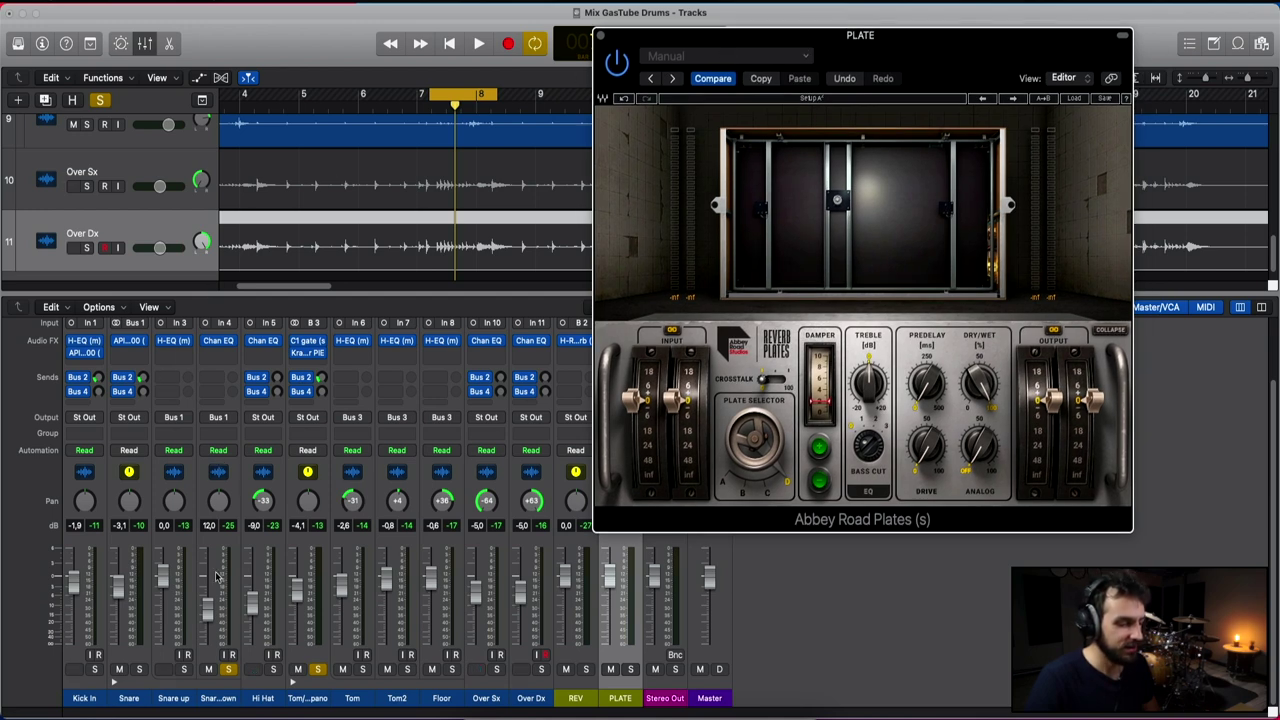
Step: Solo the Snare and PLATE channels and raise the Snare's Bus 4 send to -5.9 dB during playback with cycling turned off
{"action": "left_click", "coordinate": [141, 670]}
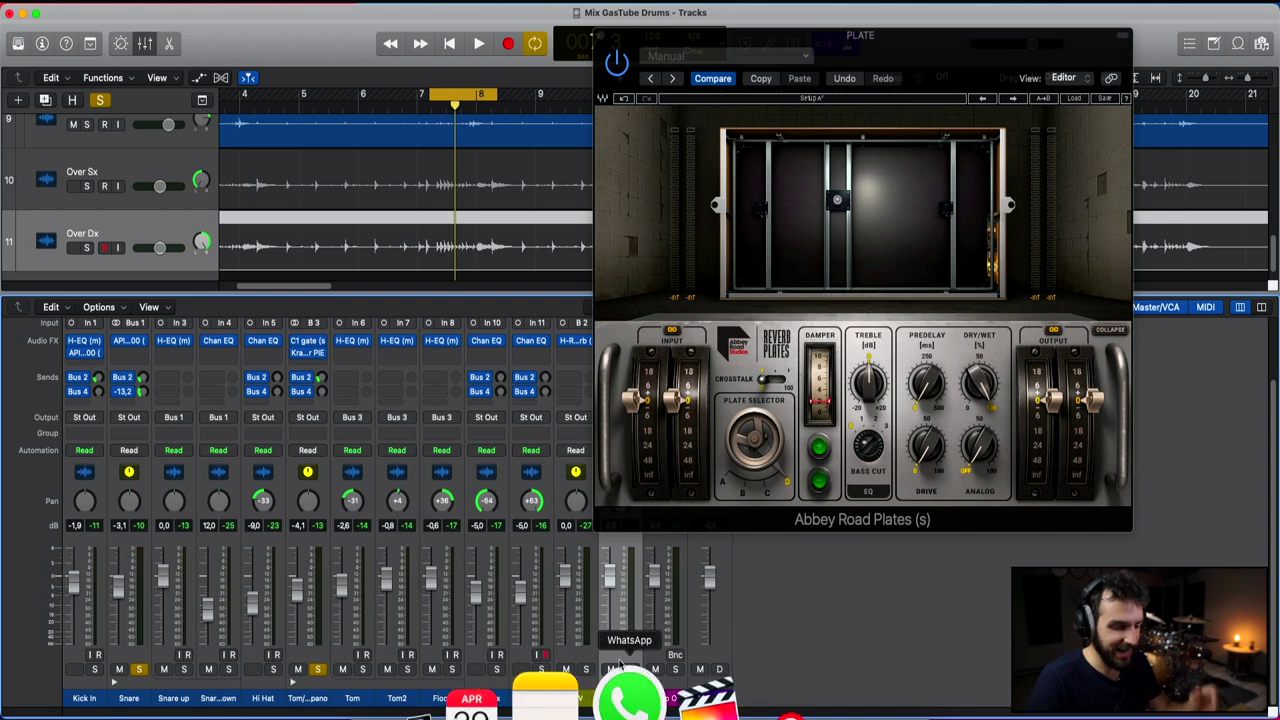
{"action": "left_click", "coordinate": [632, 670]}
{"action": "left_click", "coordinate": [138, 680]}
{"action": "key", "text": "space"}
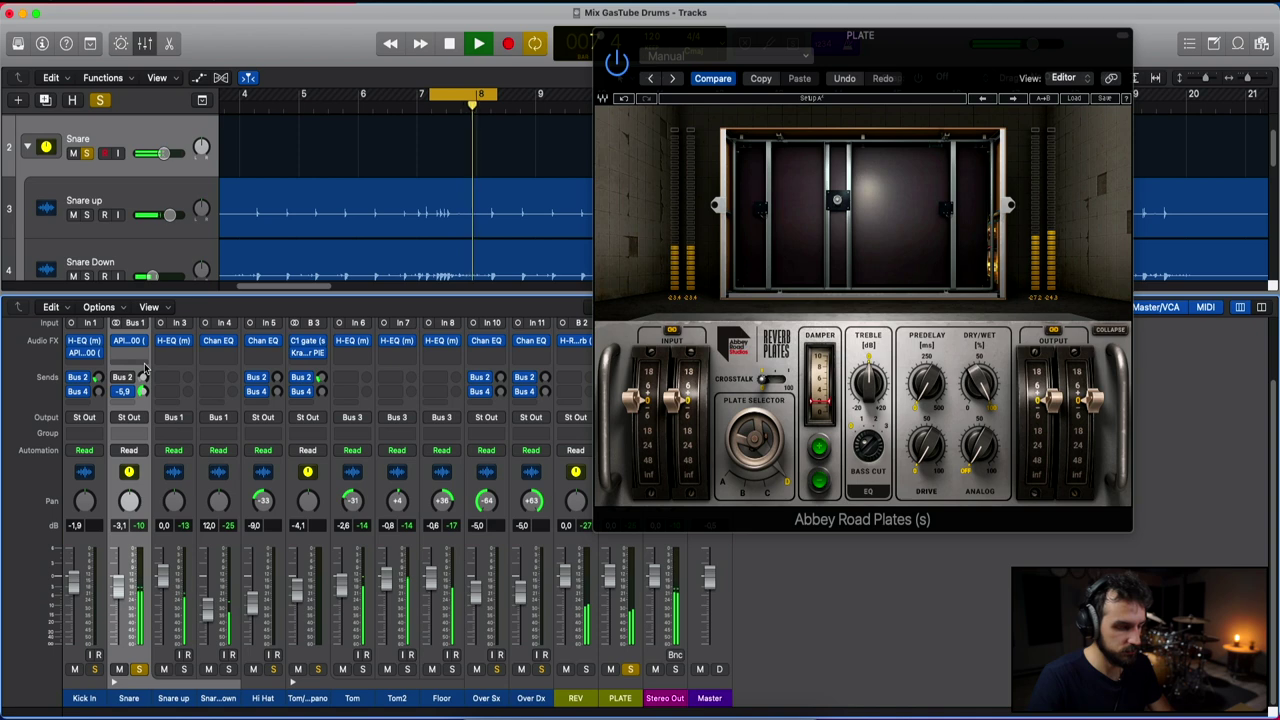
{"action": "key", "text": "c"}
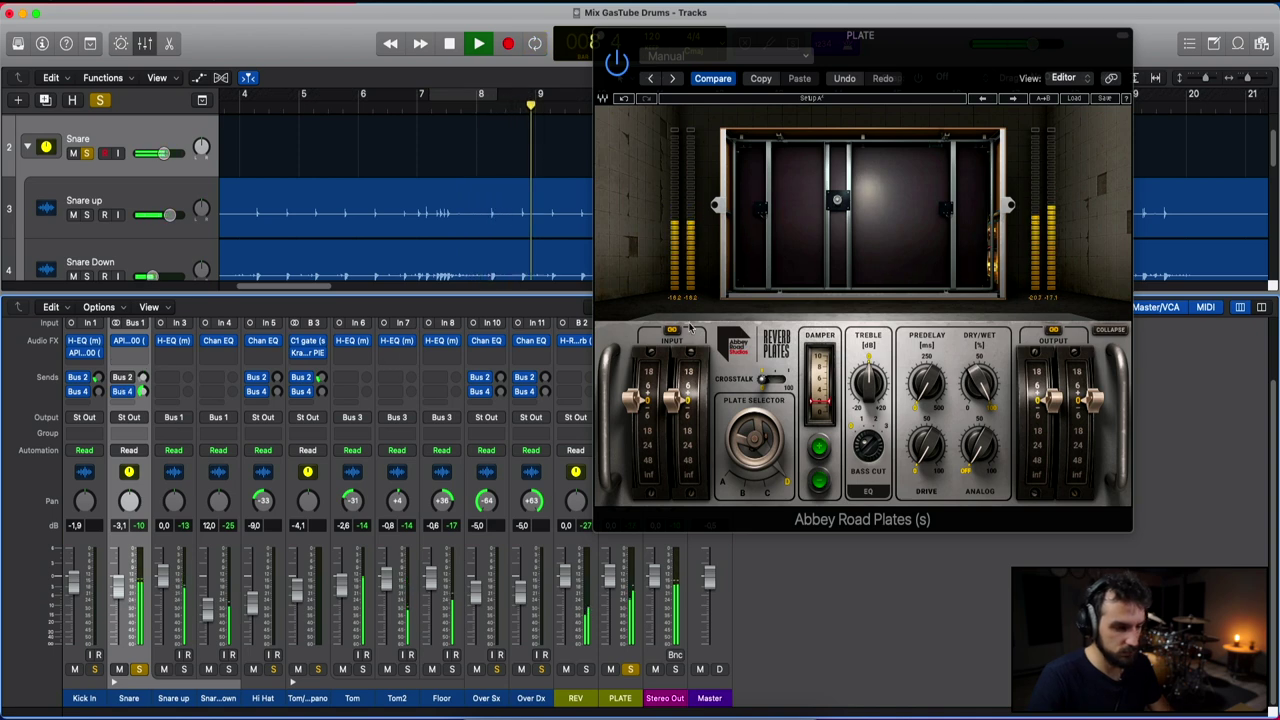
Step: Compare plates C, B and A while the snare plays, keep plate A and stop playback
{"action": "left_click", "coordinate": [770, 488]}
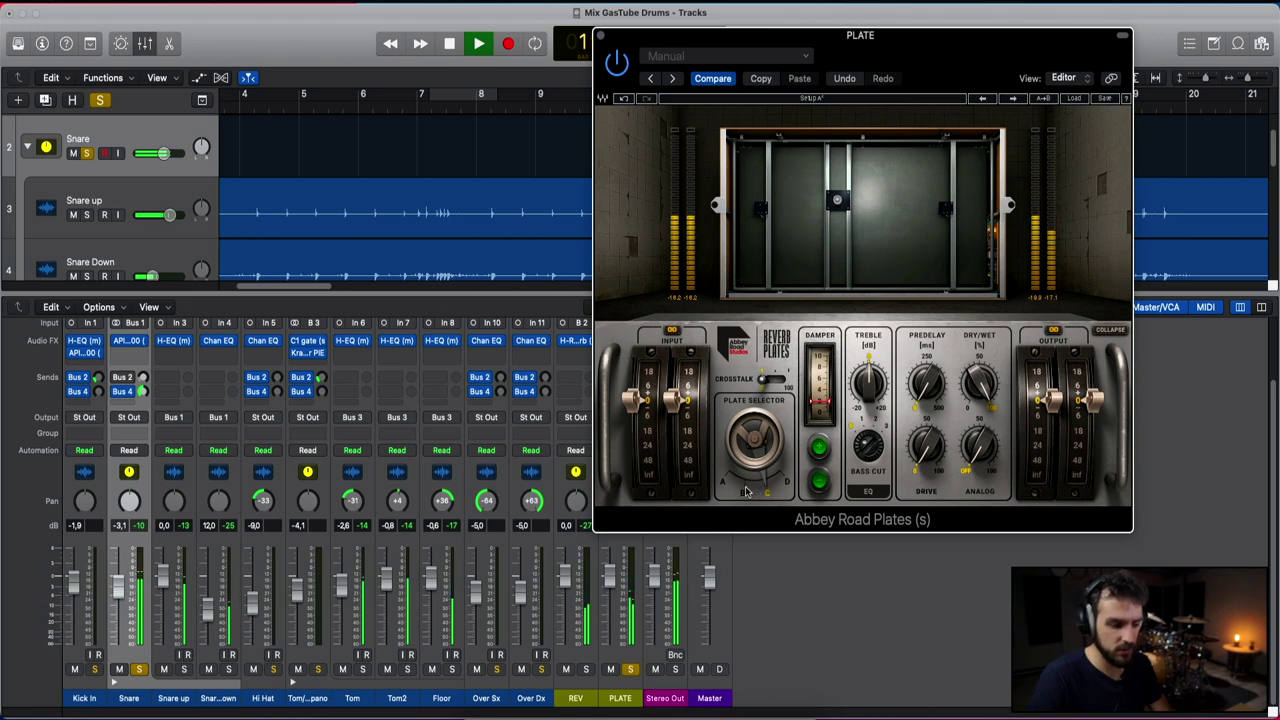
{"action": "left_click", "coordinate": [745, 490]}
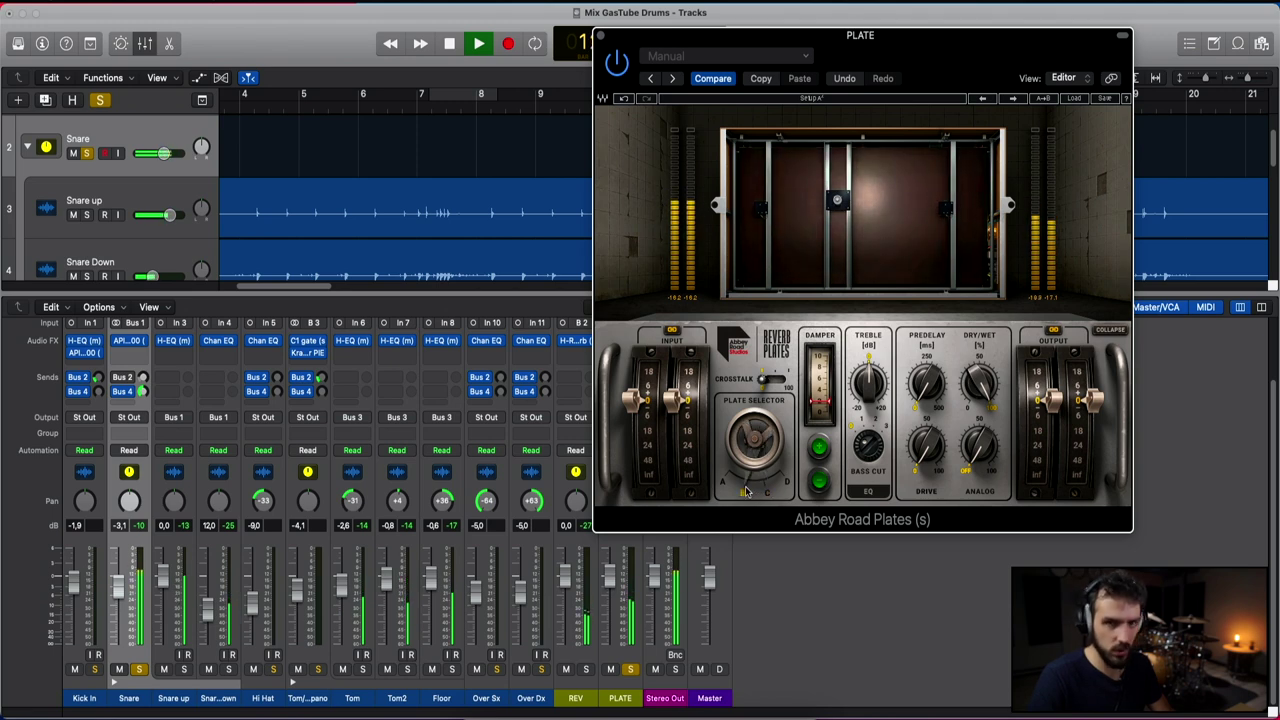
{"action": "left_click", "coordinate": [727, 483]}
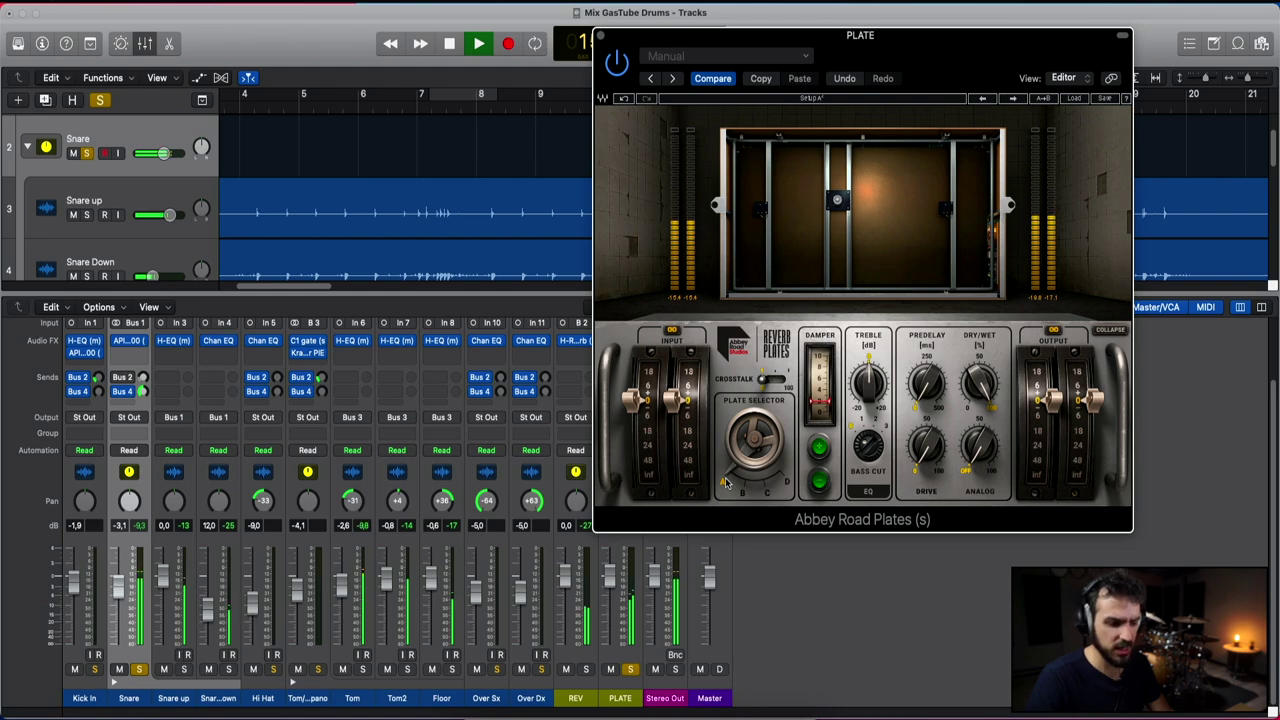
{"action": "key", "text": "space"}
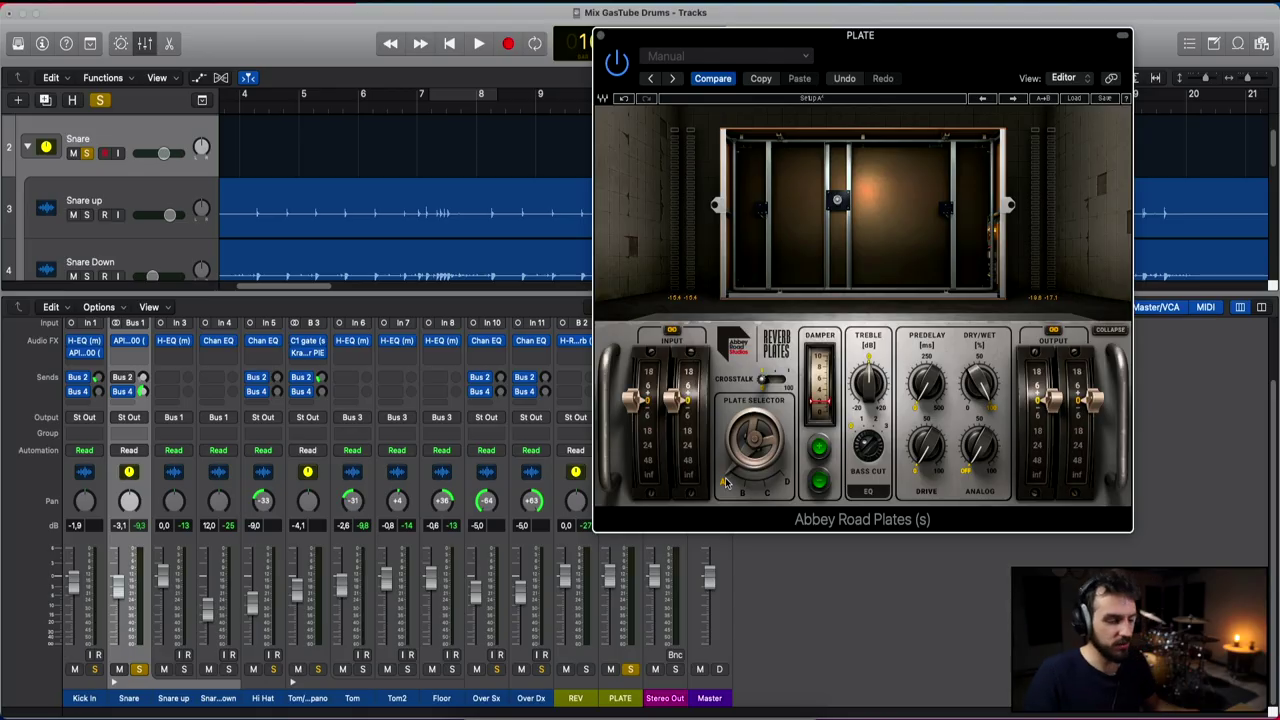
{"action": "key", "text": "space"}
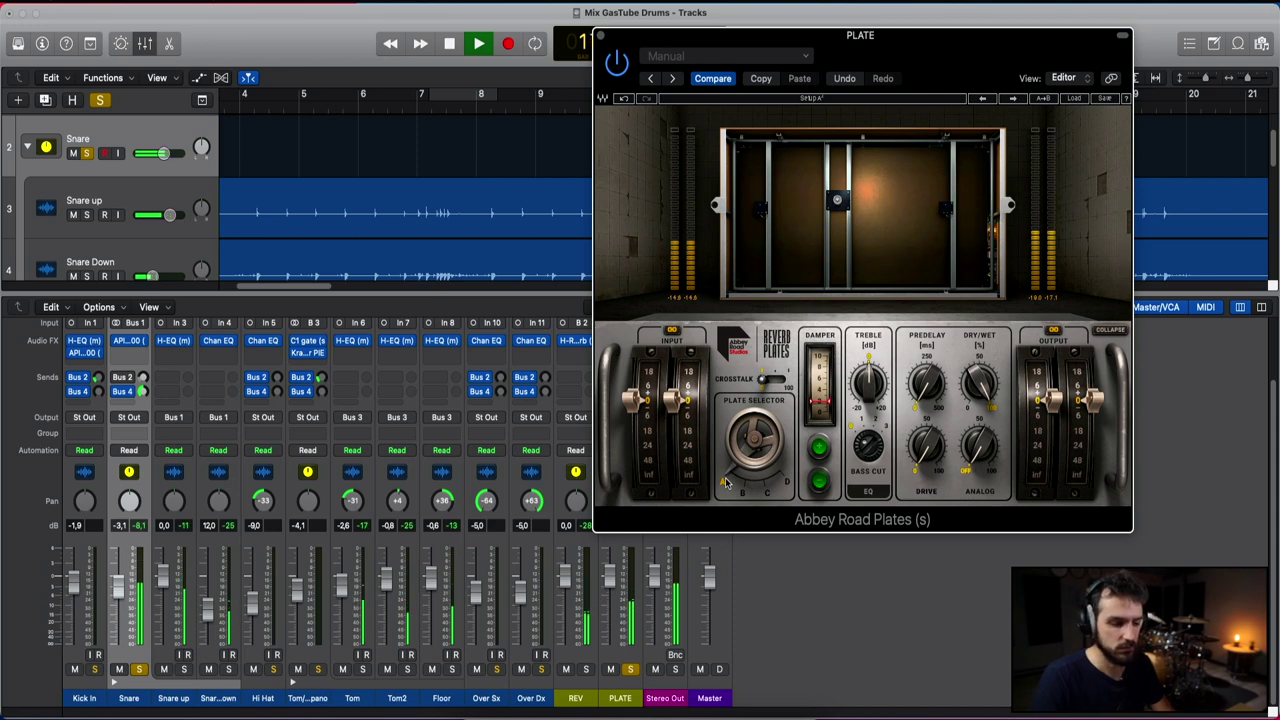
{"action": "key", "text": "space"}
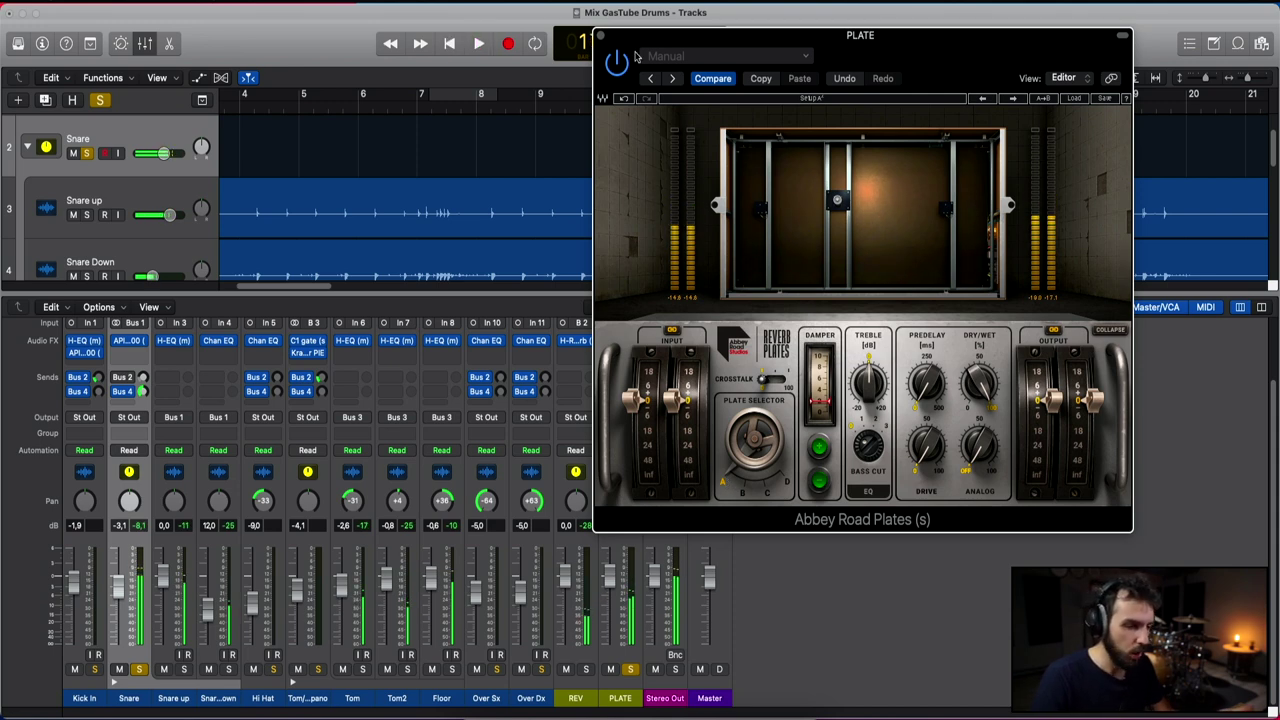
Step: Lower the Snare's Bus 4 send to about -14.2 dB and play the snare again with the plate plug-in open
{"action": "left_click", "coordinate": [599, 35]}
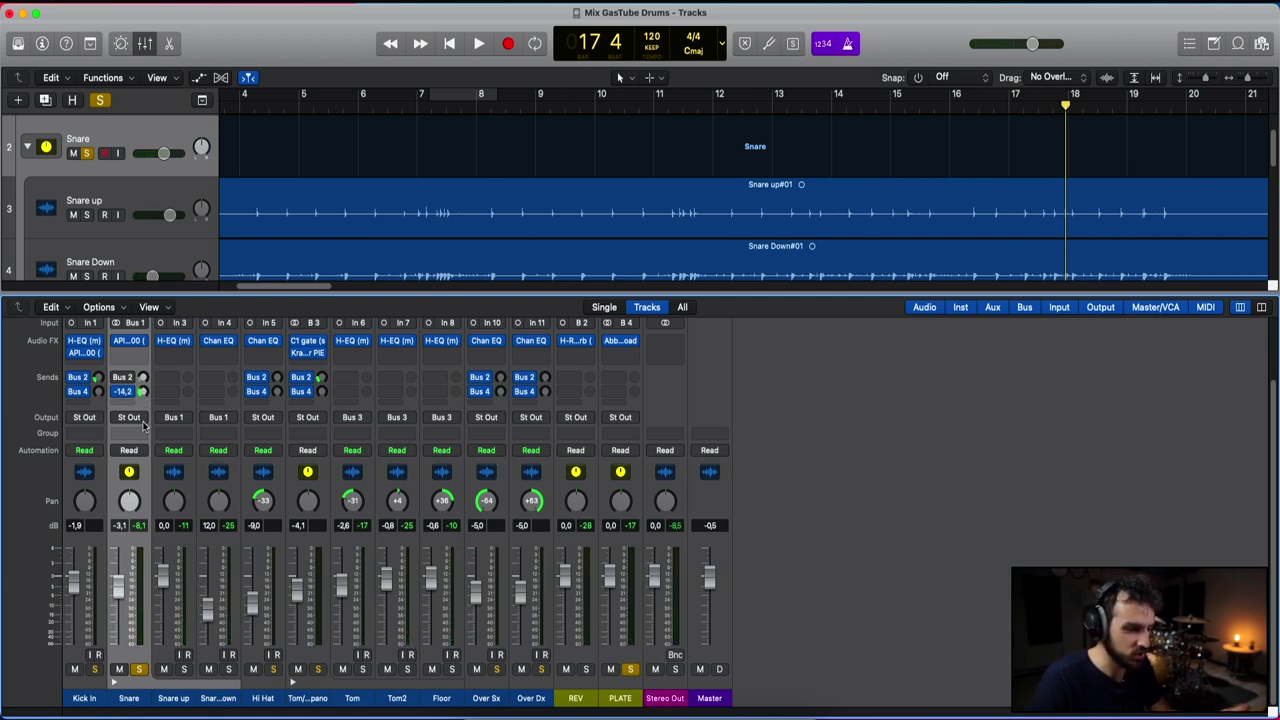
{"action": "left_click", "coordinate": [621, 341]}
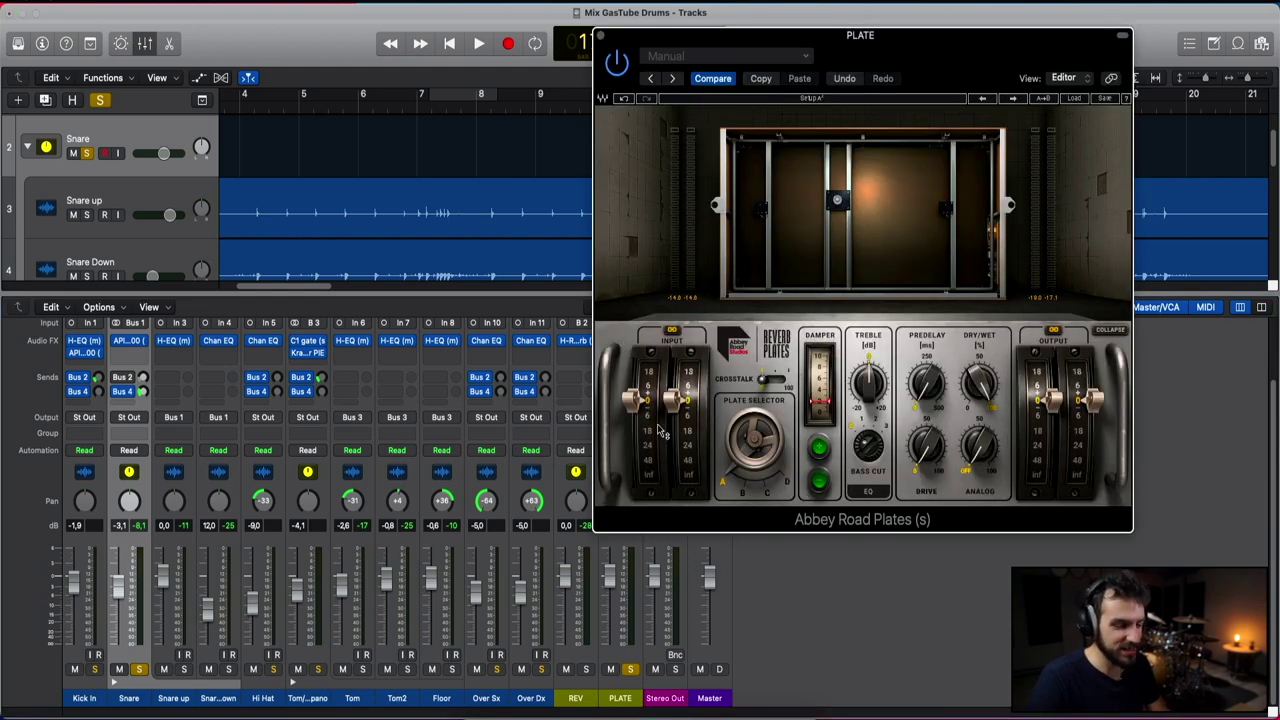
{"action": "key", "text": "space"}
{"action": "mouse_move", "coordinate": [740, 36]}
{"action": "left_mouse_down"}
{"action": "mouse_move", "coordinate": [729, 40]}
{"action": "mouse_move", "coordinate": [758, 45]}
{"action": "left_mouse_up"}
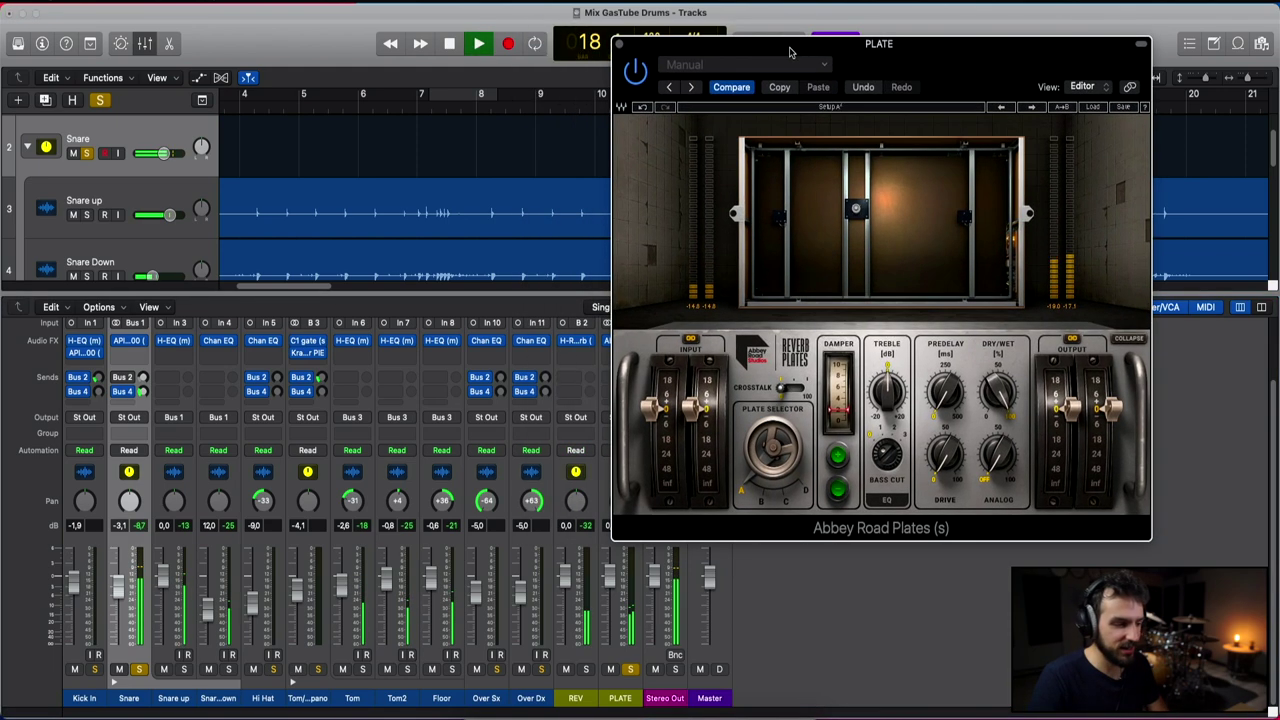
{"action": "key", "text": "space"}
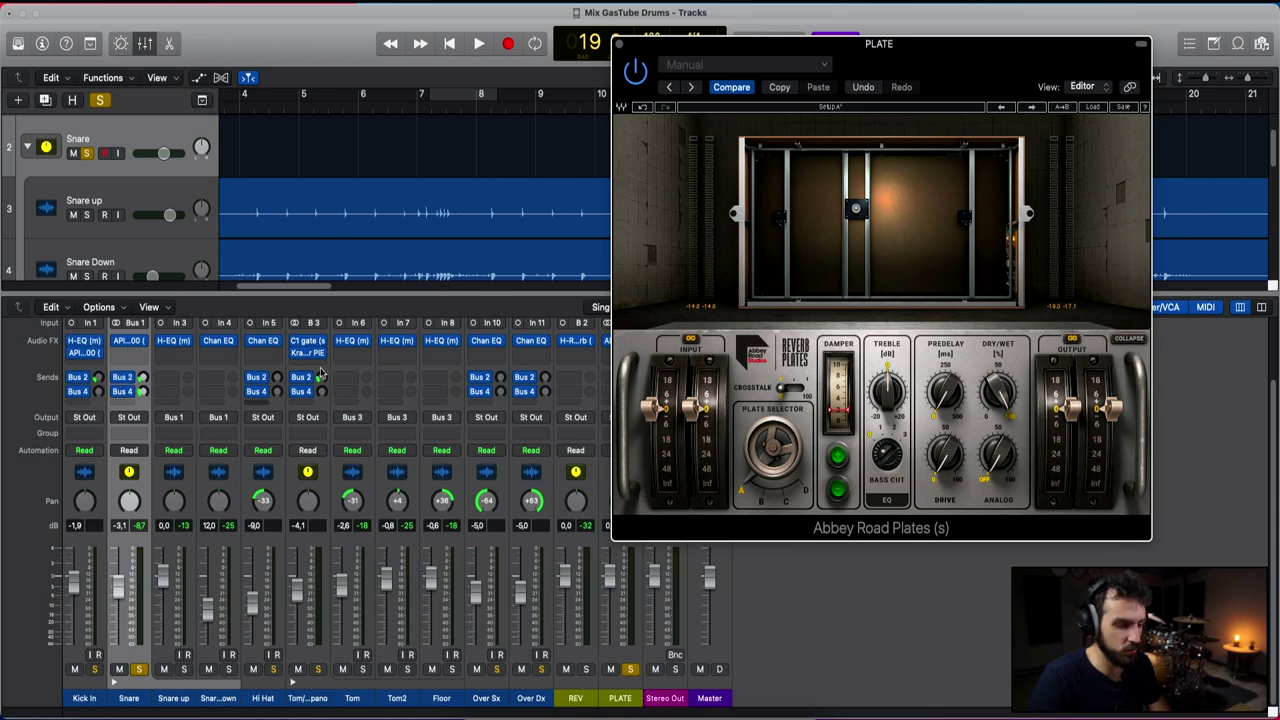
Step: Play from the start of the song and set the cycle region to about bars 12 to 20
{"action": "left_click_drag", "start_coordinate": [799, 50], "coordinate": [735, 107]}
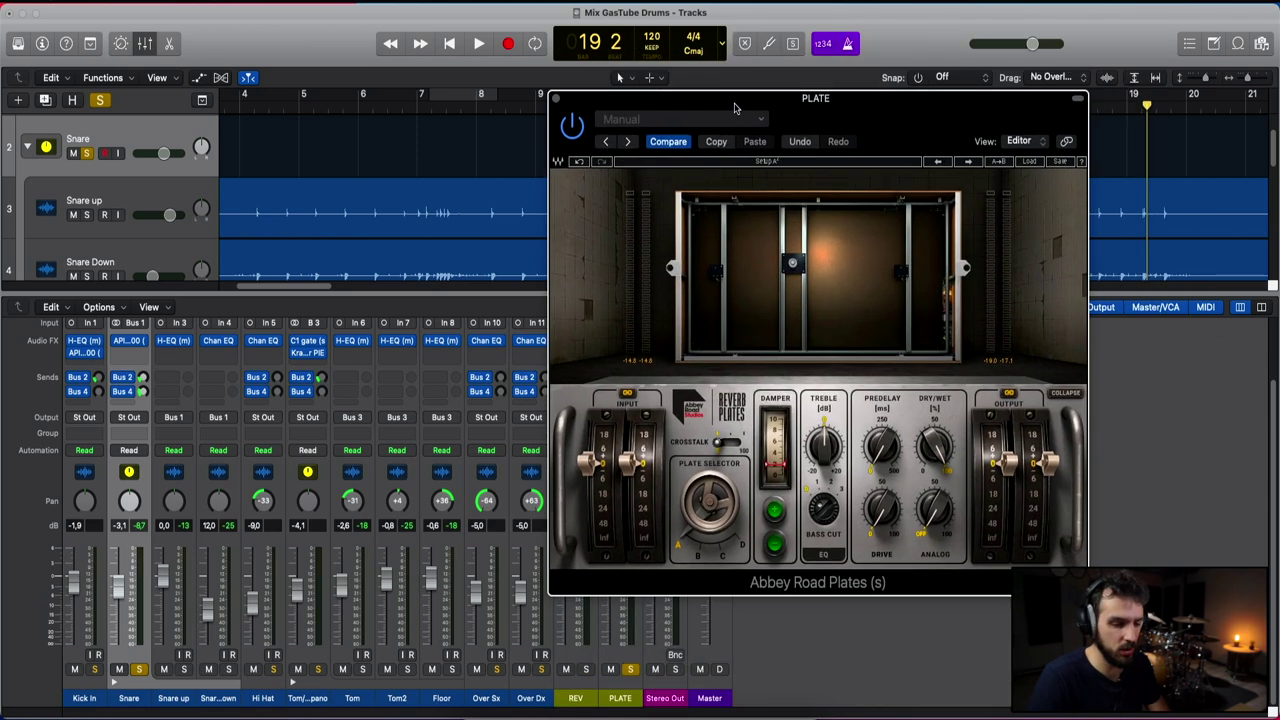
{"action": "key", "text": "Return"}
{"action": "key", "text": "space"}
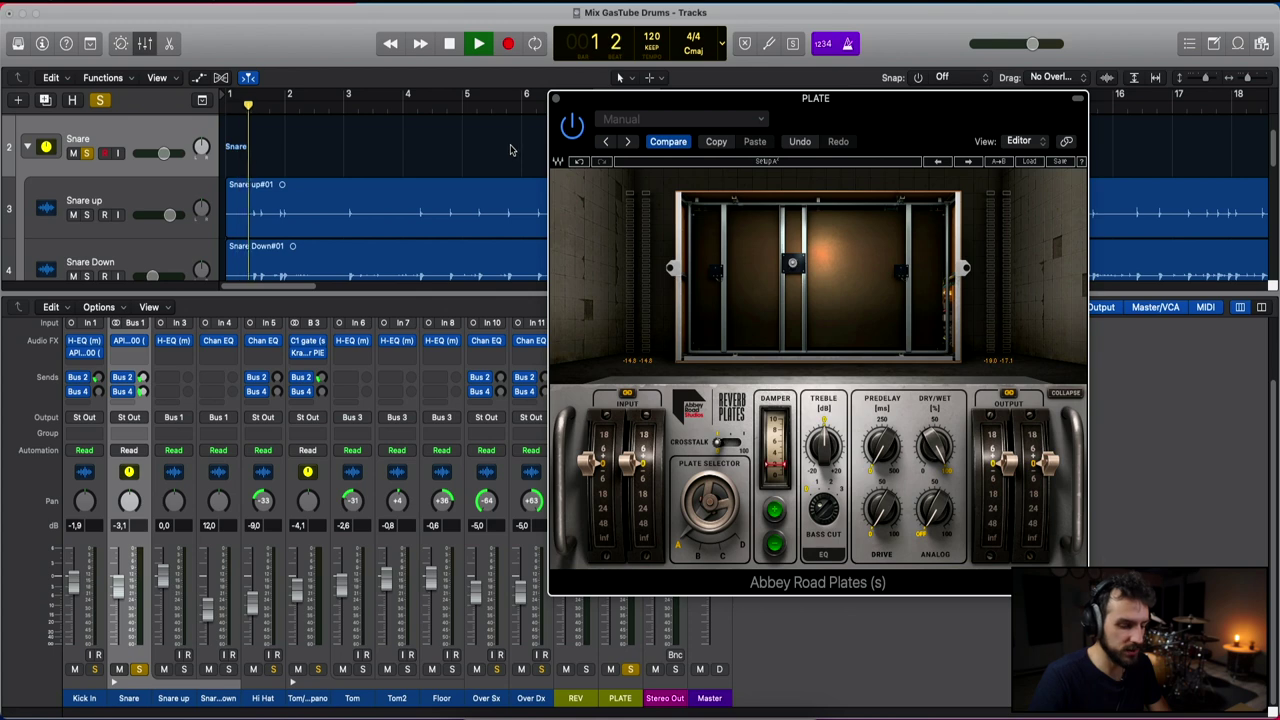
{"action": "scroll", "coordinate": [471, 177], "scroll_direction": "up", "scroll_amount": 3}
{"action": "left_click_drag", "start_coordinate": [576, 106], "coordinate": [549, 322]}
{"action": "left_click_drag", "start_coordinate": [331, 95], "coordinate": [408, 97]}
{"action": "left_click_drag", "start_coordinate": [690, 313], "coordinate": [688, 75]}
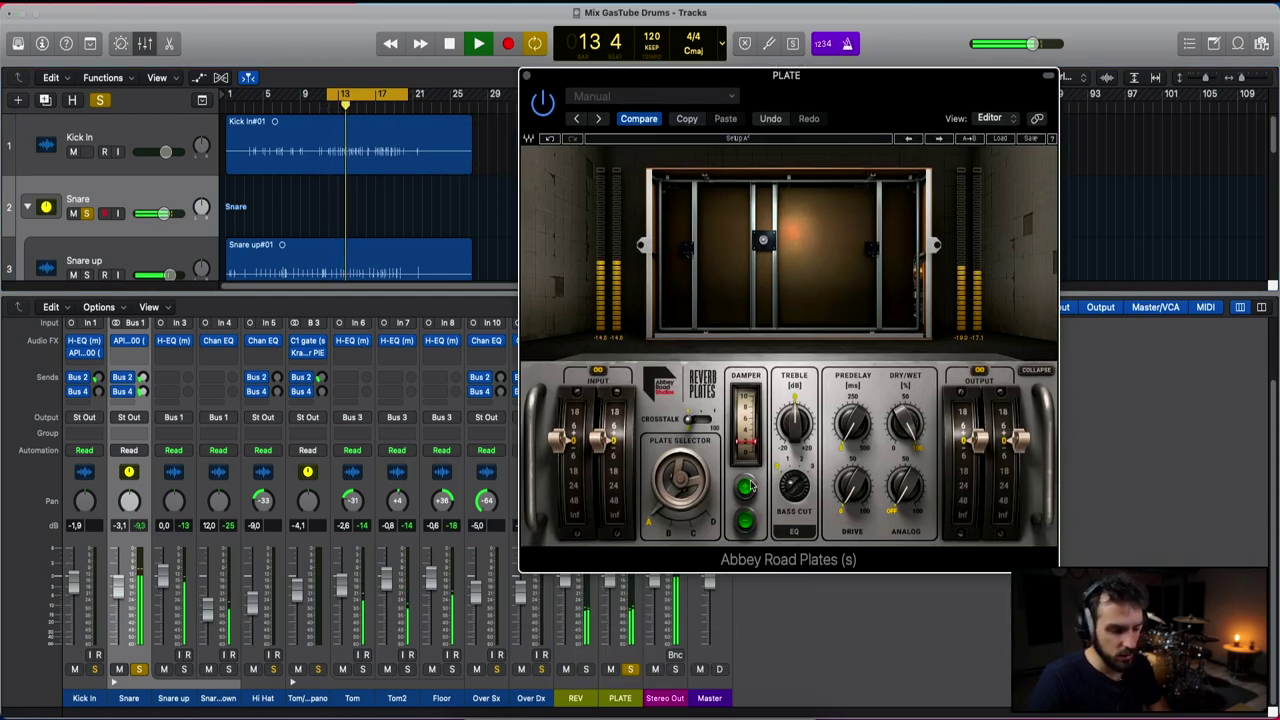
Step: Stop playback, reduce the plate reverb's Treble to about -9.8 dB and adjust its Bass Cut
{"action": "key", "text": "space"}
{"action": "left_click_drag", "start_coordinate": [793, 424], "coordinate": [793, 448]}
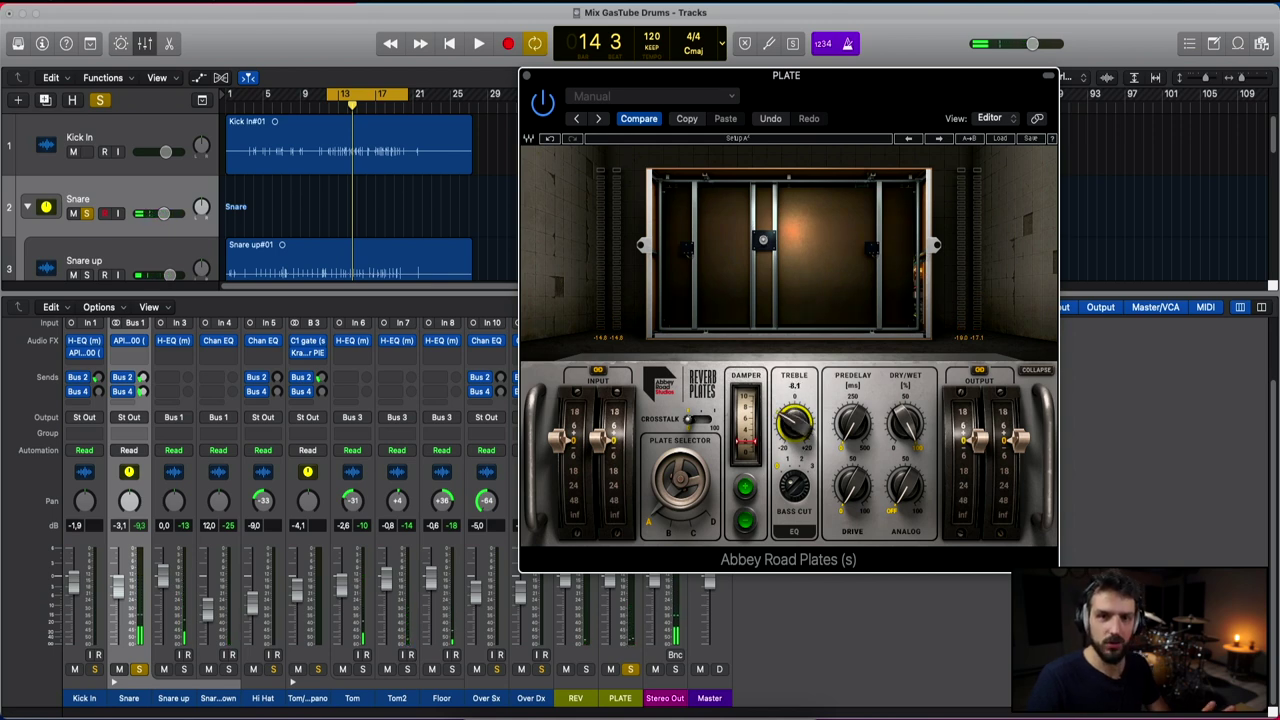
{"action": "left_click_drag", "start_coordinate": [793, 424], "coordinate": [793, 440]}
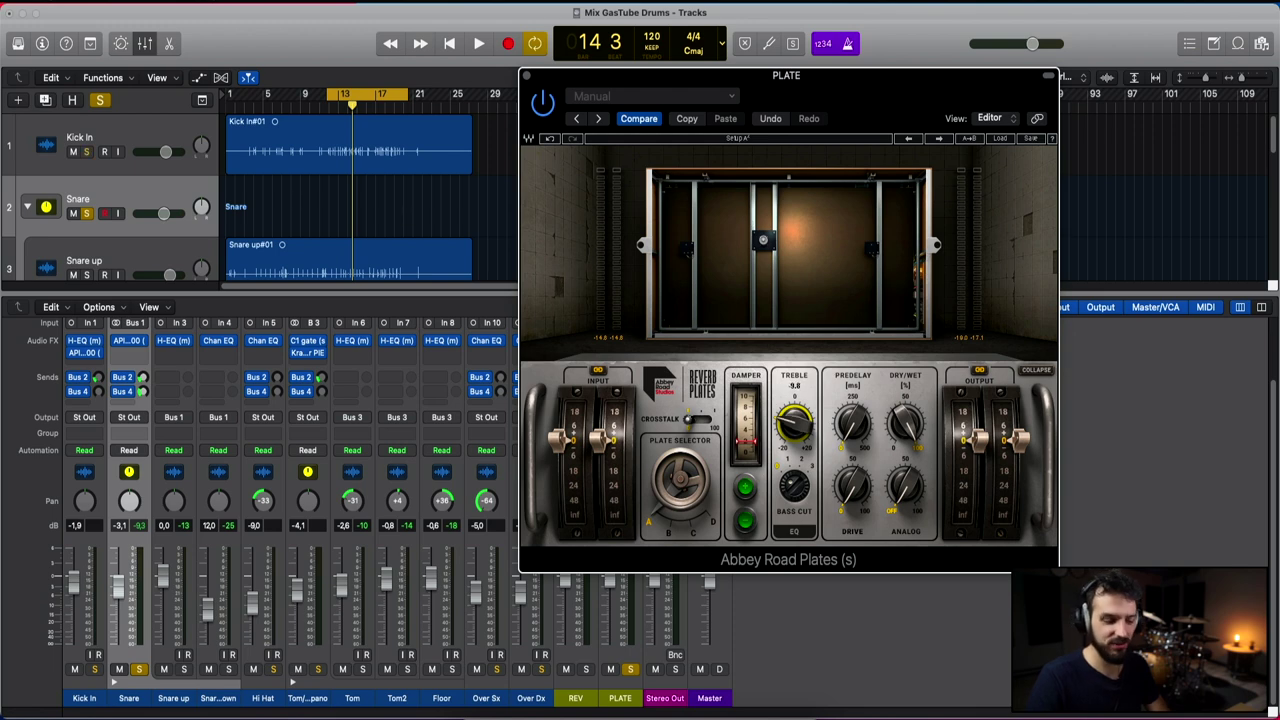
{"action": "left_click_drag", "start_coordinate": [793, 430], "coordinate": [793, 420]}
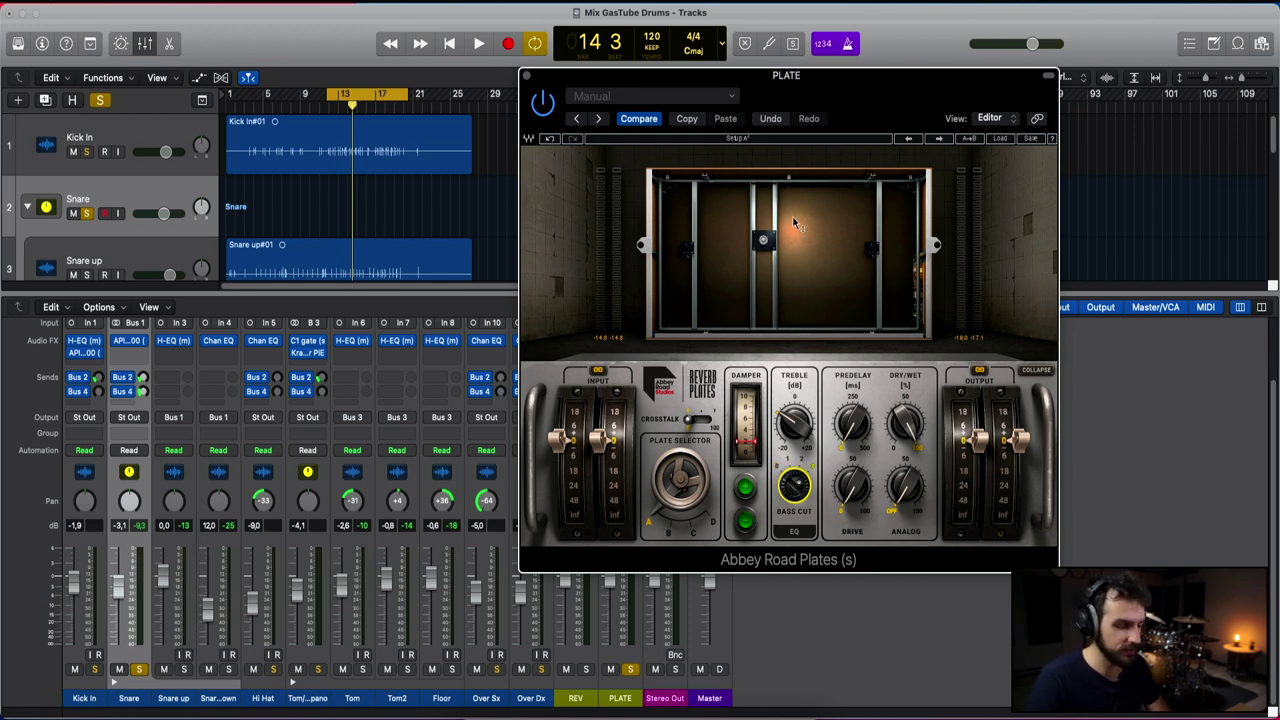
Step: Try different Predelay and Drive amounts on the plate reverb while the cycled section plays
{"action": "key", "text": "space"}
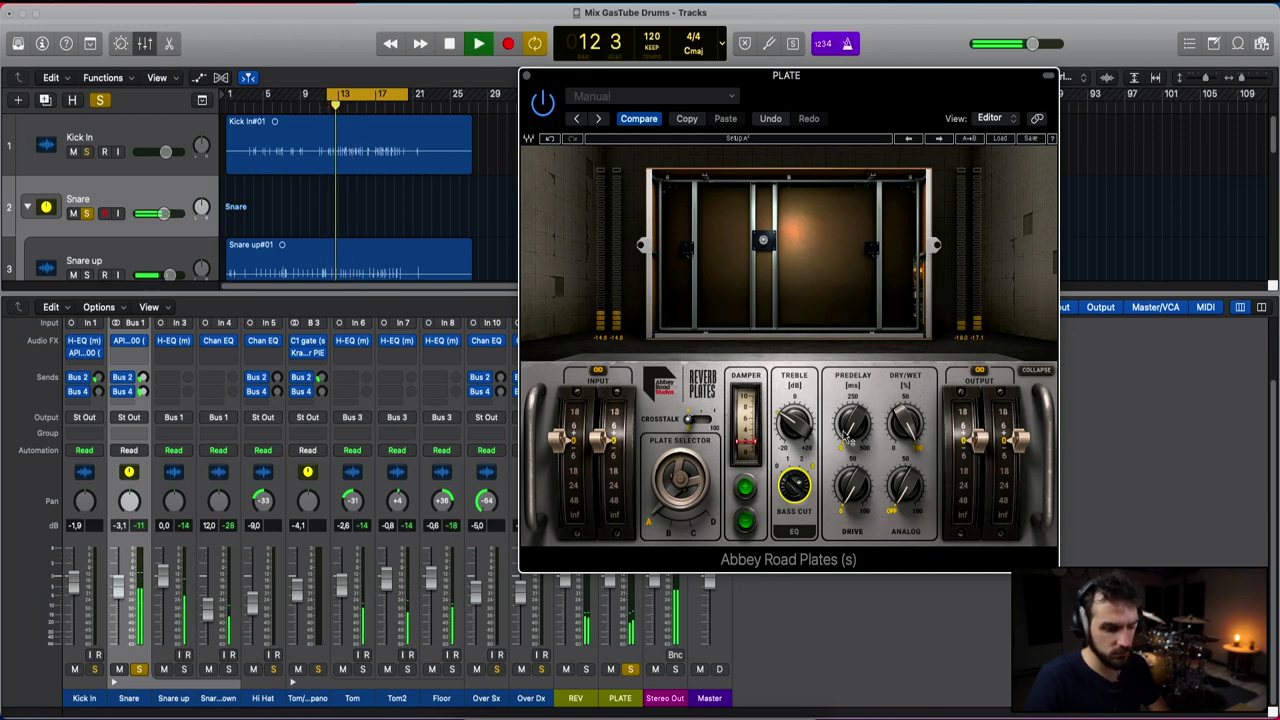
{"action": "left_click_drag", "start_coordinate": [865, 424], "coordinate": [865, 440]}
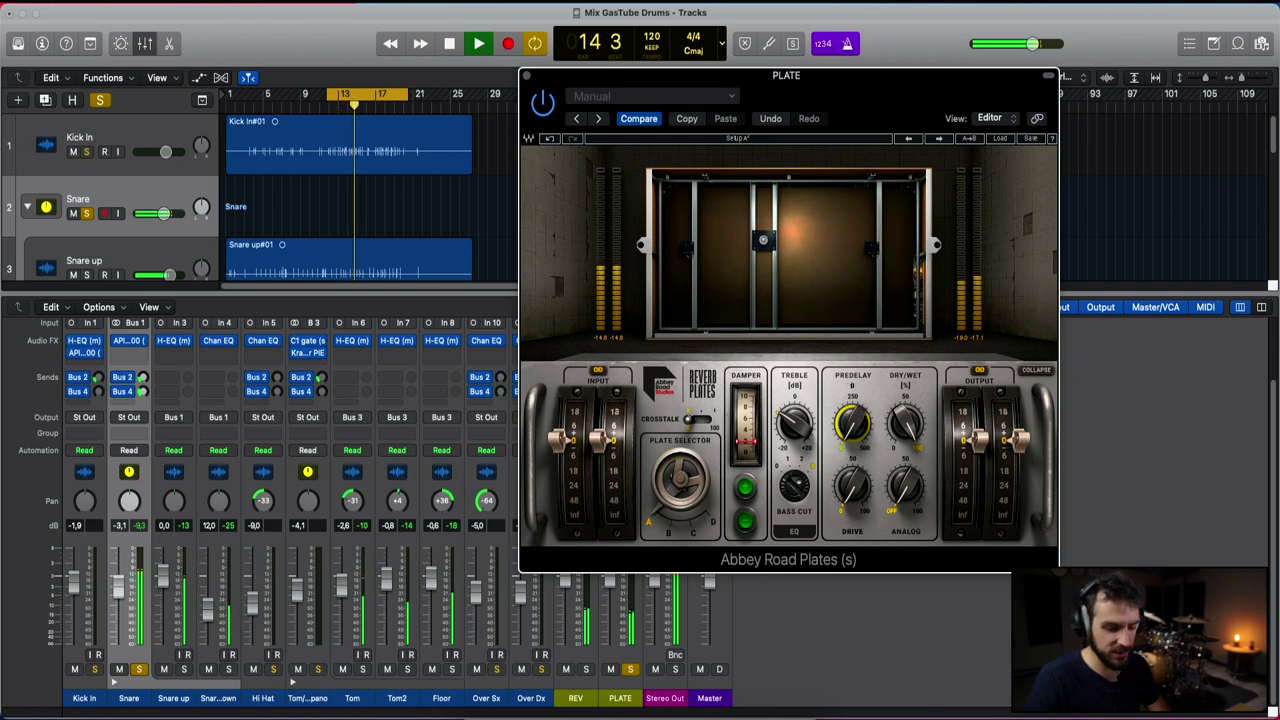
{"action": "left_click", "coordinate": [852, 485]}
{"action": "left_click_drag", "start_coordinate": [852, 485], "coordinate": [852, 462]}
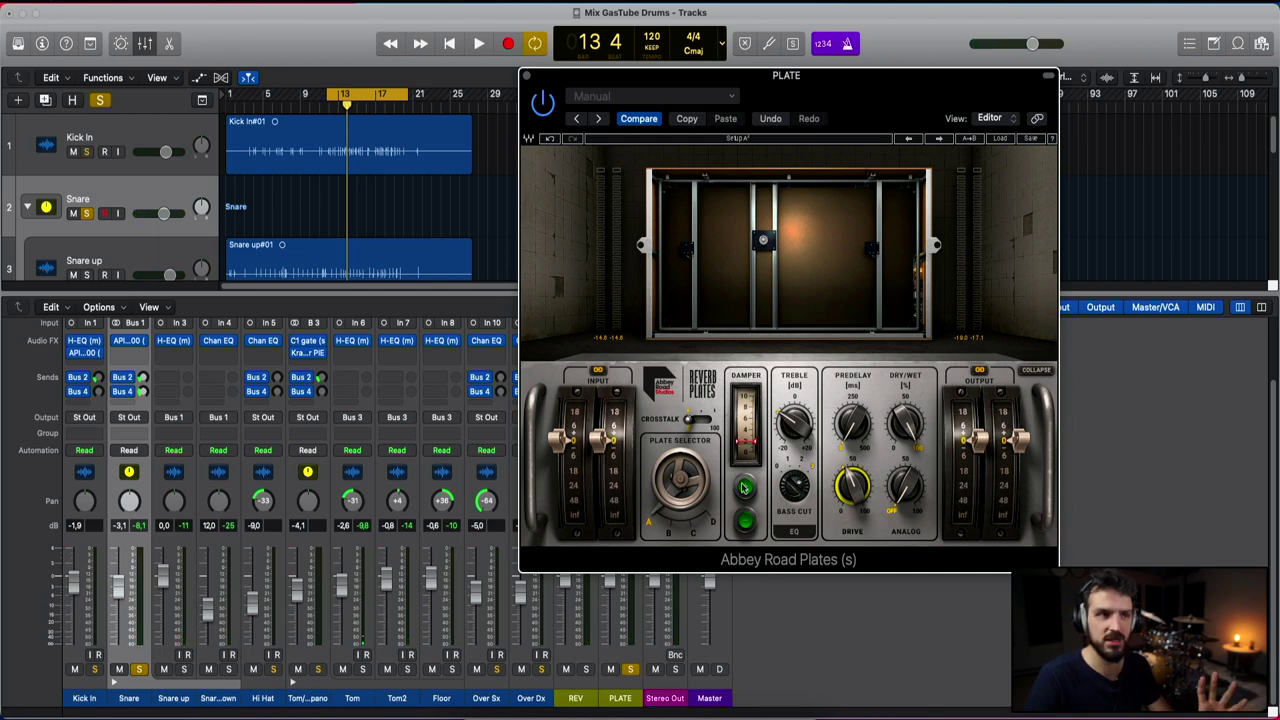
Step: Compare high and low Damper settings on the plate reverb during playback, close the plug-in and readjust the Snare's Bus 4 send
{"action": "key", "text": "space"}
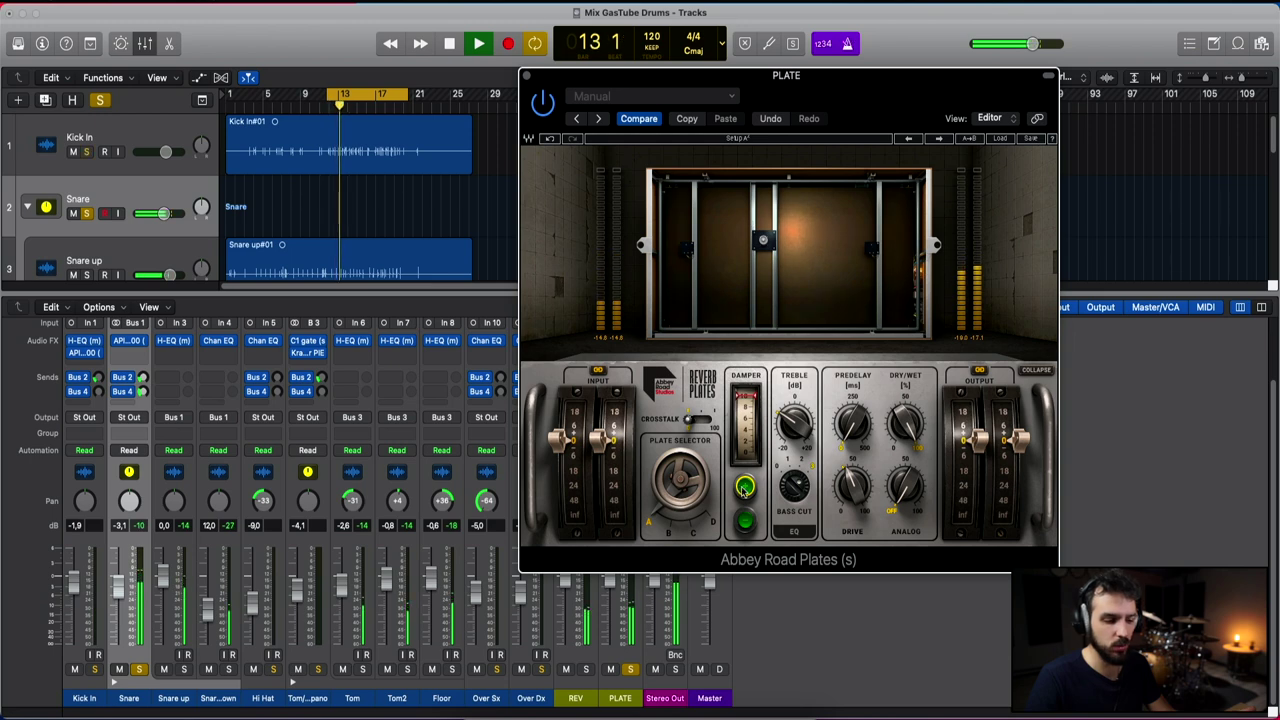
{"action": "left_click", "coordinate": [745, 520]}
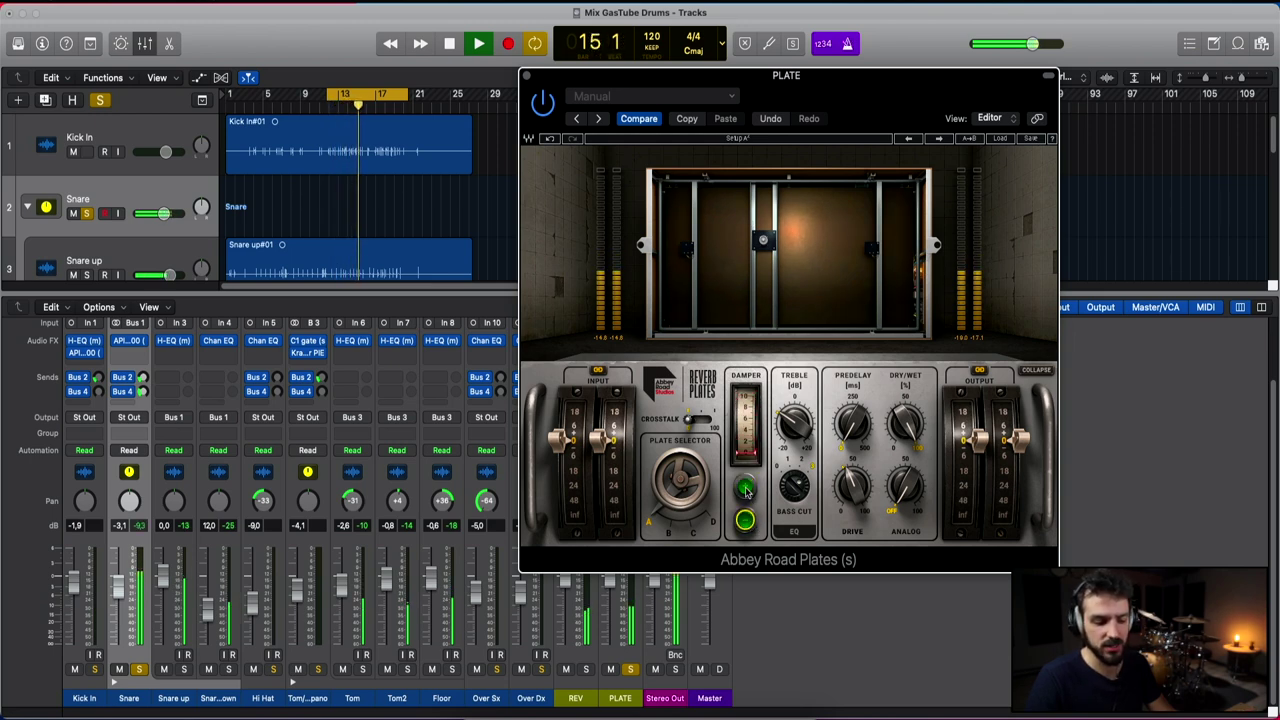
{"action": "left_click", "coordinate": [745, 489]}
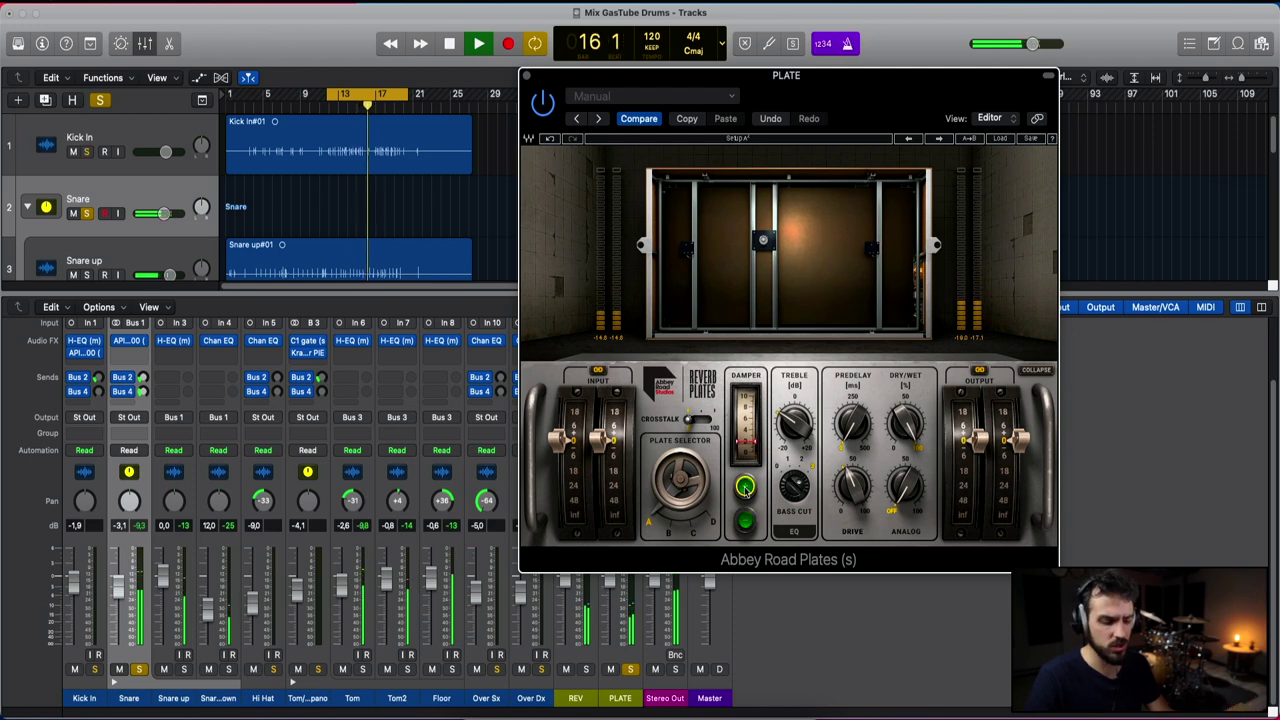
{"action": "left_click", "coordinate": [527, 75]}
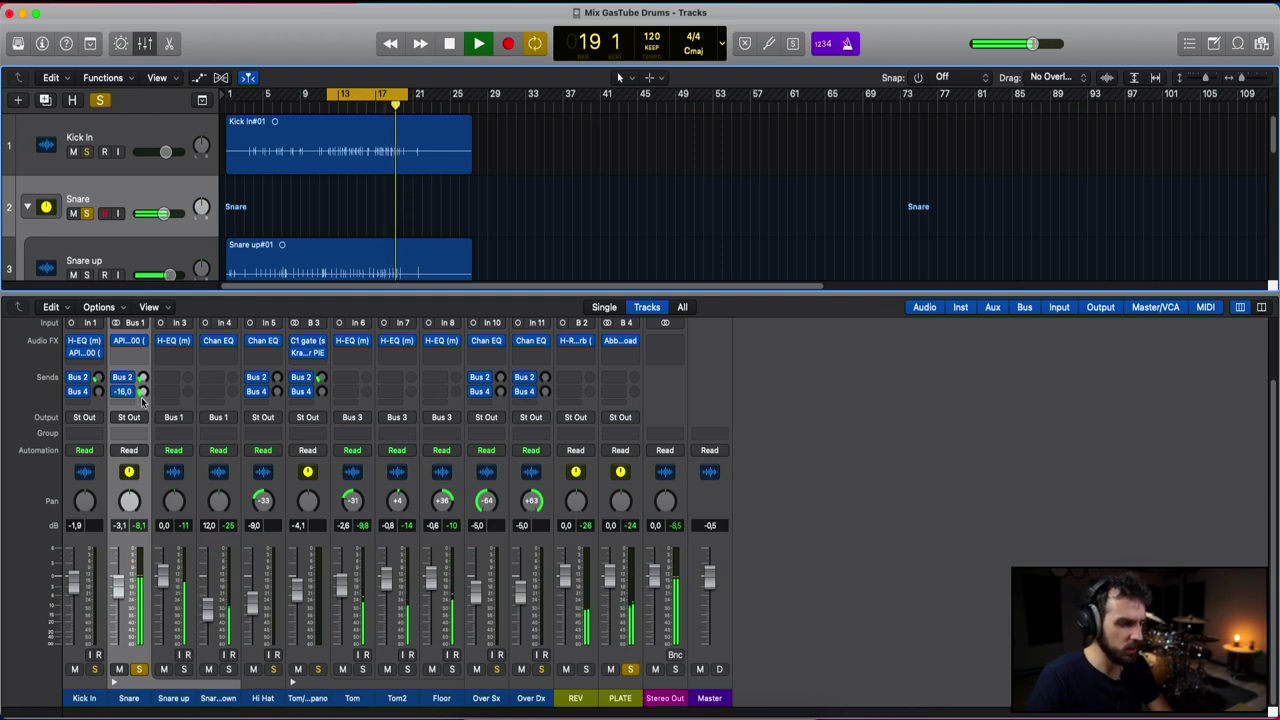
{"action": "mouse_move", "coordinate": [152, 437]}
{"action": "left_mouse_down"}
{"action": "mouse_move", "coordinate": [157, 447]}
{"action": "mouse_move", "coordinate": [157, 435]}
{"action": "left_mouse_up"}
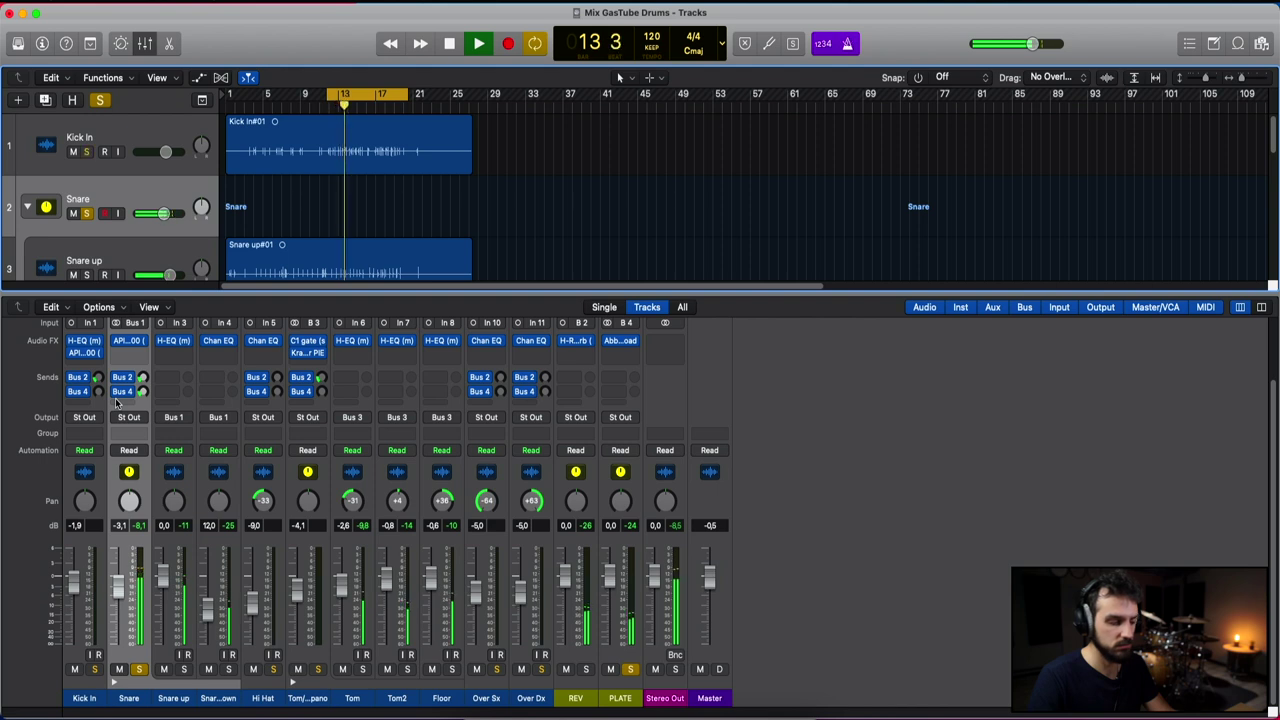
Step: Solo the Kick In, raise its Bus 4 send to -25 dB and hear it with the Snare soloed too
{"action": "left_click", "coordinate": [94, 669]}
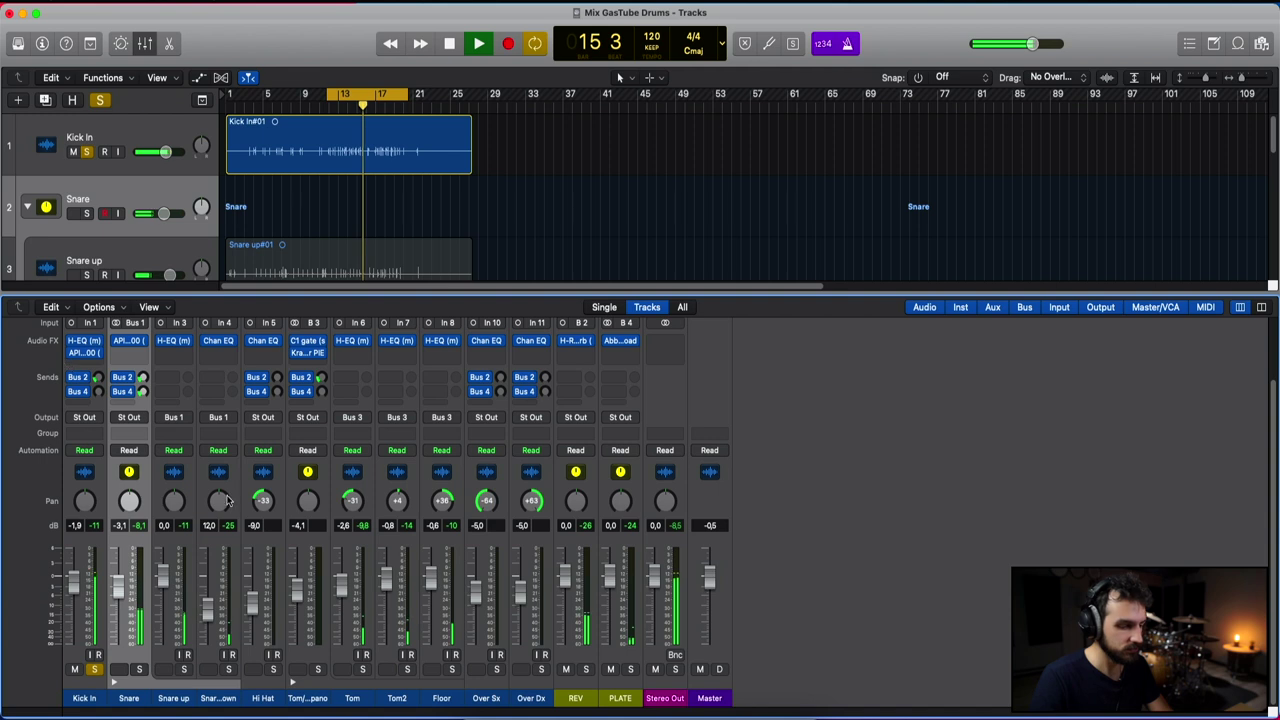
{"action": "left_click", "coordinate": [96, 392]}
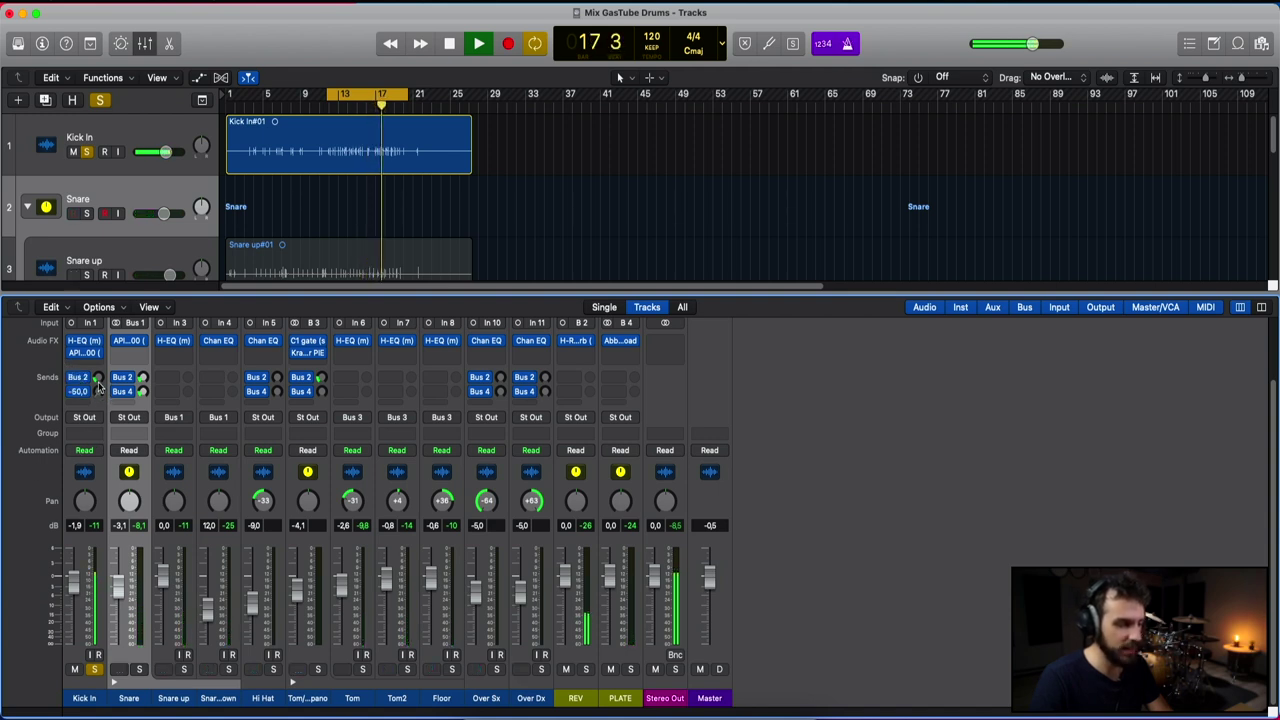
{"action": "left_click_drag", "start_coordinate": [98, 380], "coordinate": [97, 387]}
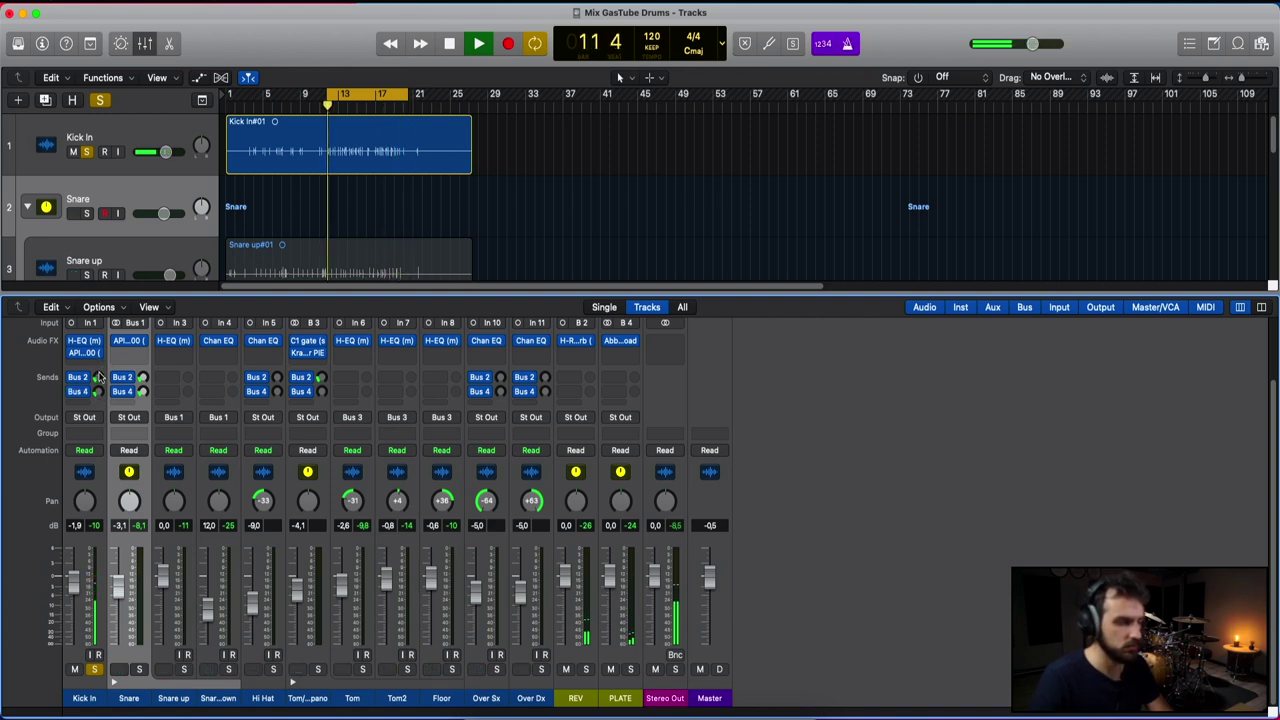
{"action": "left_click", "coordinate": [139, 669]}
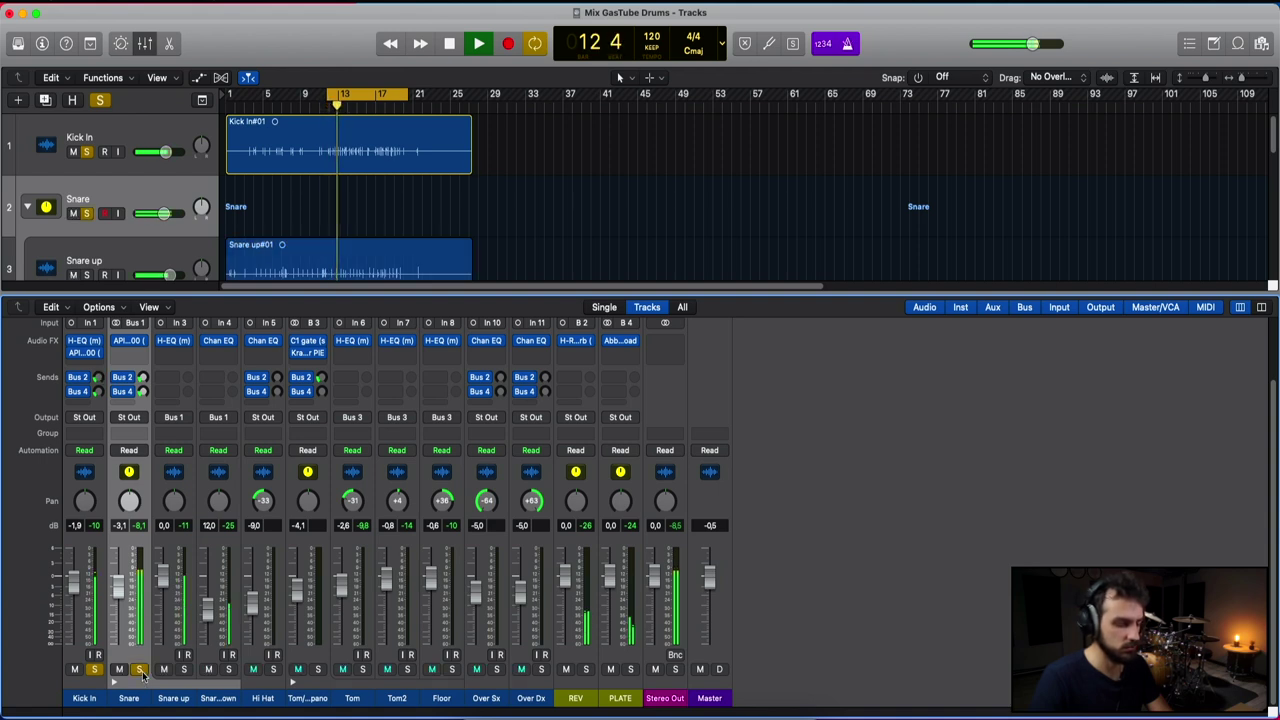
{"action": "mouse_move", "coordinate": [99, 397]}
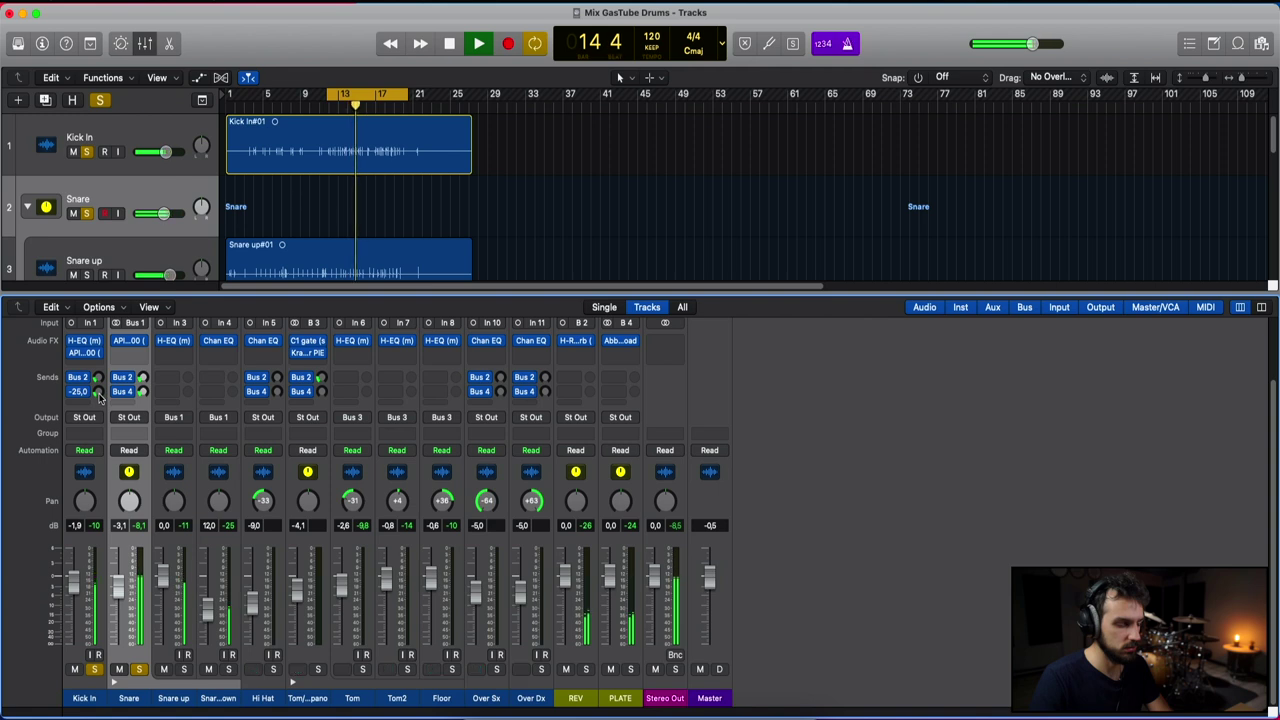
Step: Solo only the Tom/Timpano track and cycle playback over about bars 7 to 8.5
{"action": "left_click", "coordinate": [317, 669], "text": "alt"}
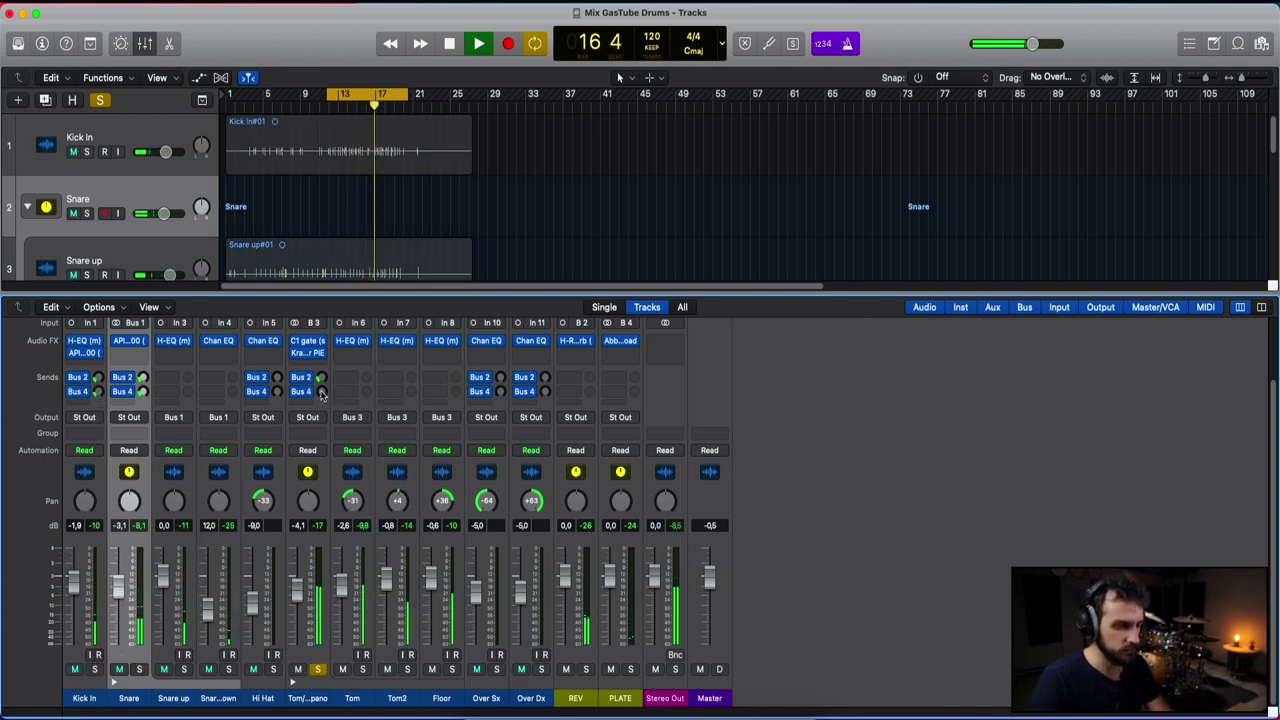
{"action": "key", "text": "super+Right"}
{"action": "key", "text": "super+Right"}
{"action": "key", "text": "space"}
{"action": "scroll", "coordinate": [364, 142], "scroll_direction": "left", "scroll_amount": 2}
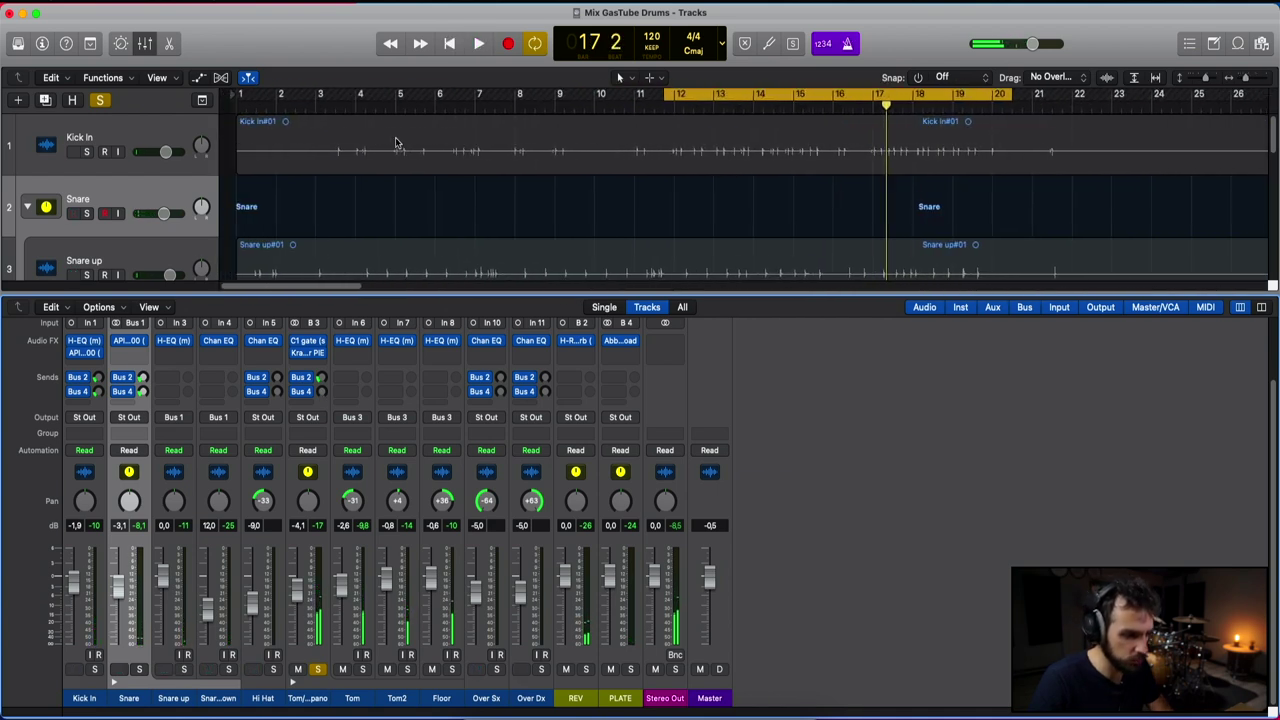
{"action": "left_click_drag", "start_coordinate": [446, 97], "coordinate": [515, 95]}
{"action": "key", "text": "space"}
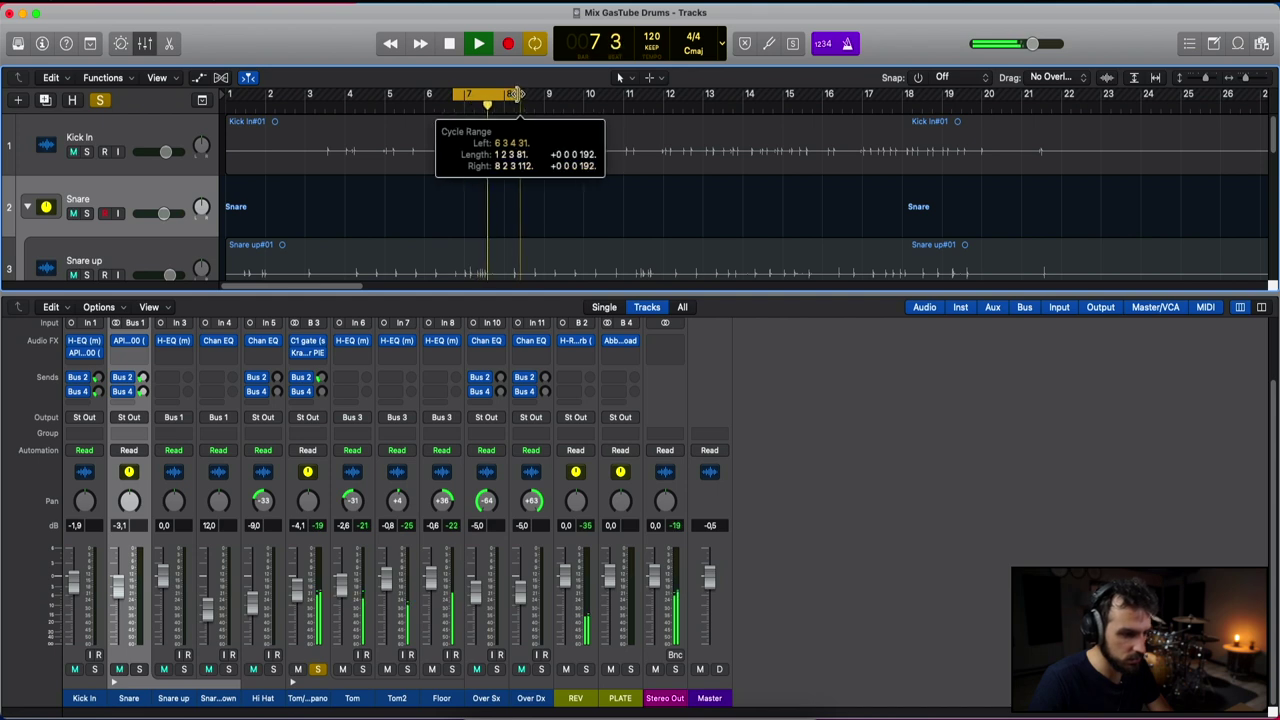
{"action": "left_click_drag", "start_coordinate": [452, 97], "coordinate": [474, 97]}
Step: Raise the Tom/Timpano track's Bus 4 send, clear its solo and play the full kit from about bar 12
{"action": "left_click_drag", "start_coordinate": [321, 392], "coordinate": [323, 358]}
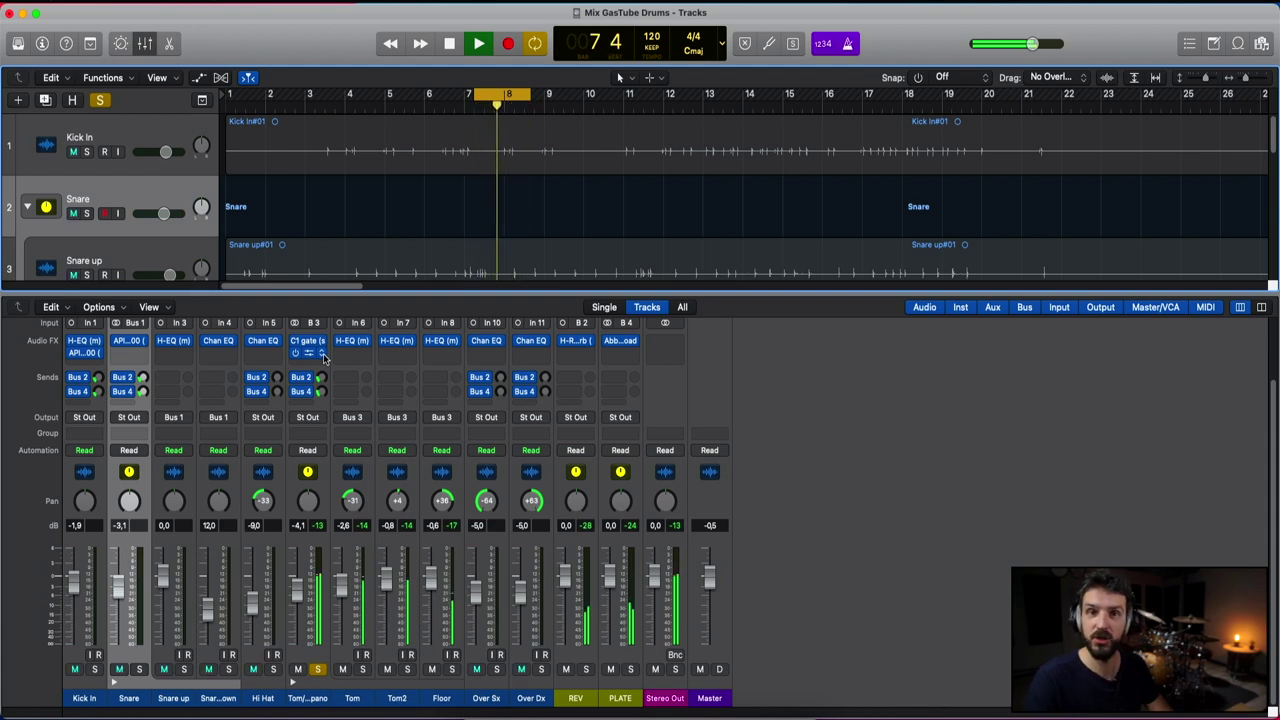
{"action": "left_click", "coordinate": [317, 669]}
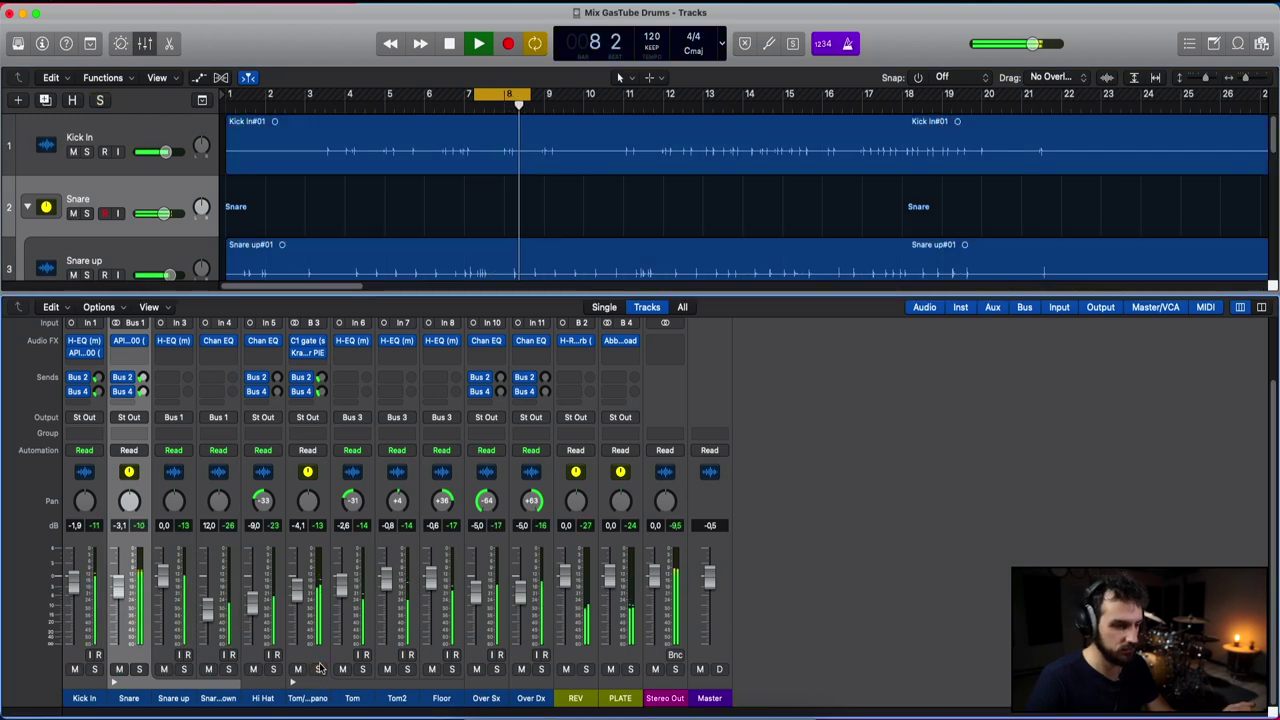
{"action": "key", "text": "space"}
{"action": "left_click", "coordinate": [670, 114]}
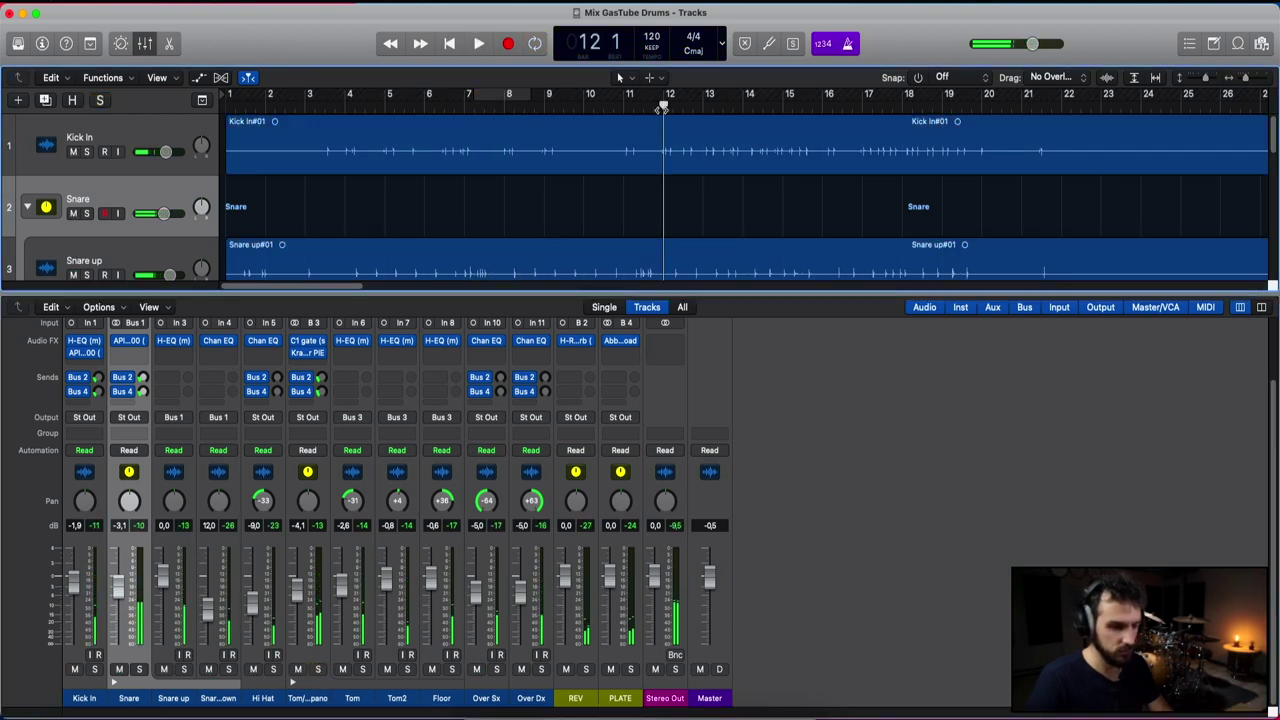
{"action": "key", "text": "space"}
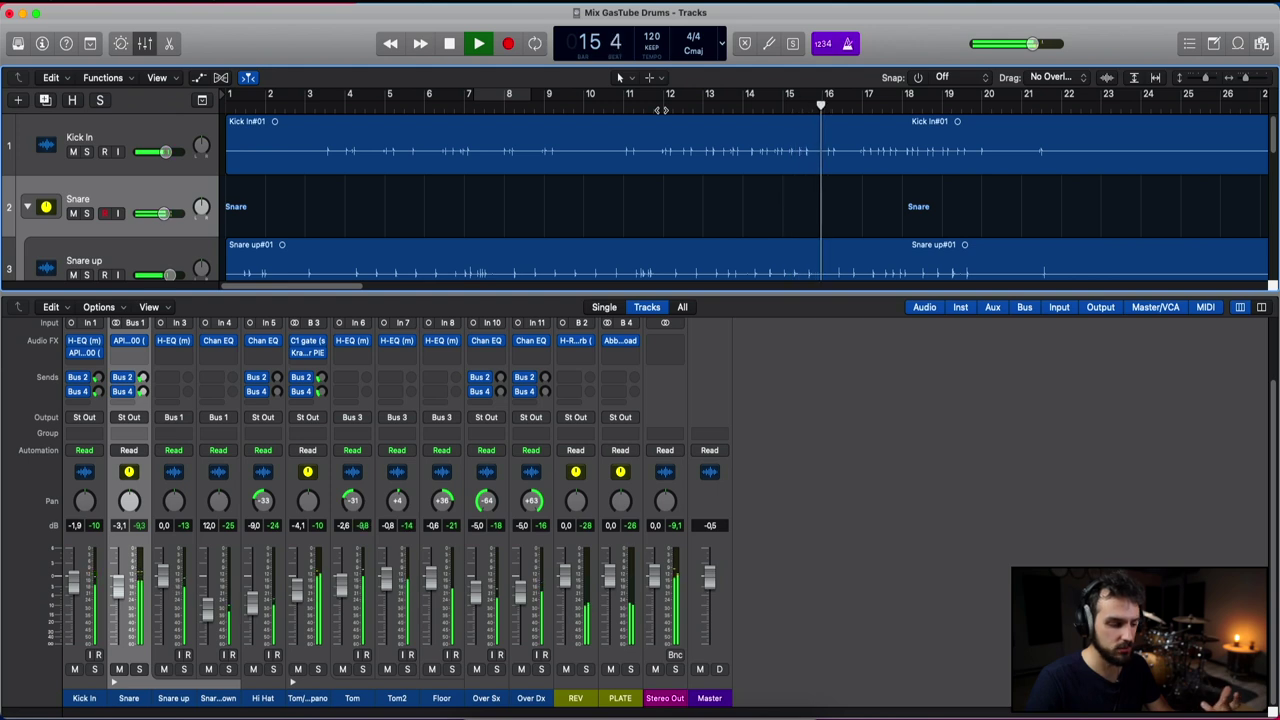
Step: Cycle the full kit over about bars 12 to 19 with Bus 4 sends at -21.5 dB on Tom/Timpano and -22 dB on Snare
{"action": "left_click_drag", "start_coordinate": [680, 93], "coordinate": [966, 95]}
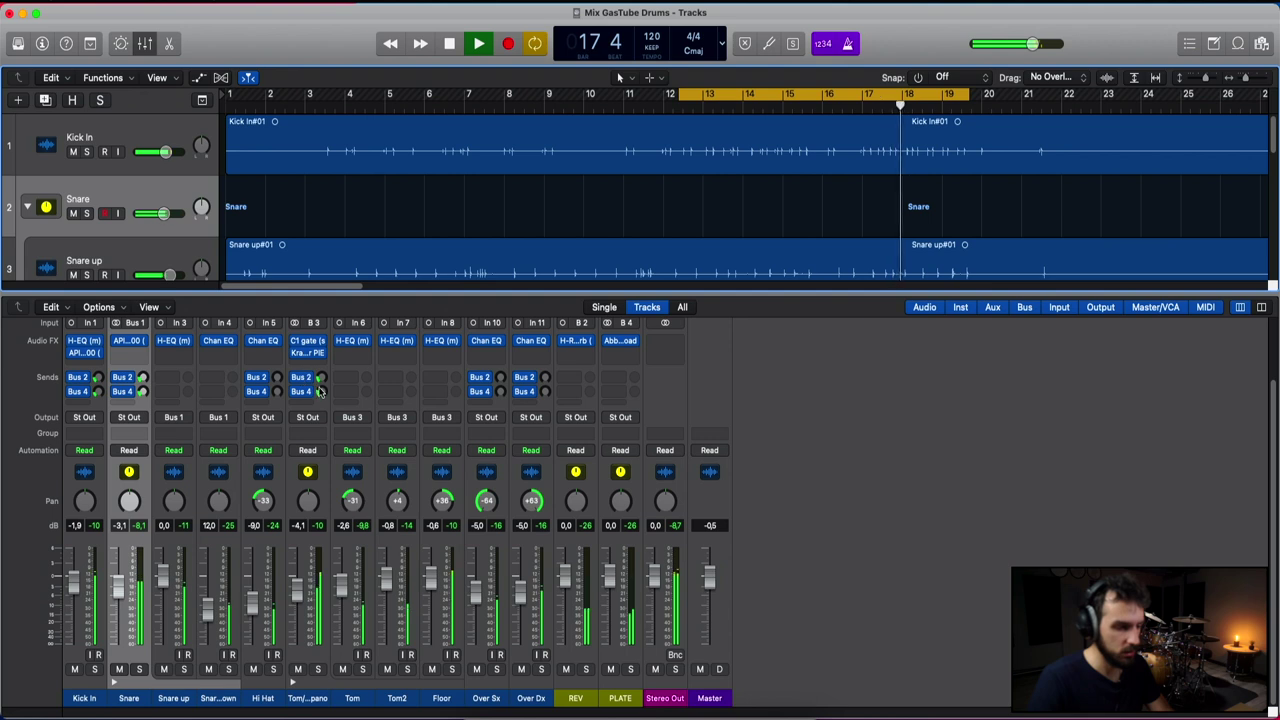
{"action": "mouse_move", "coordinate": [320, 393]}
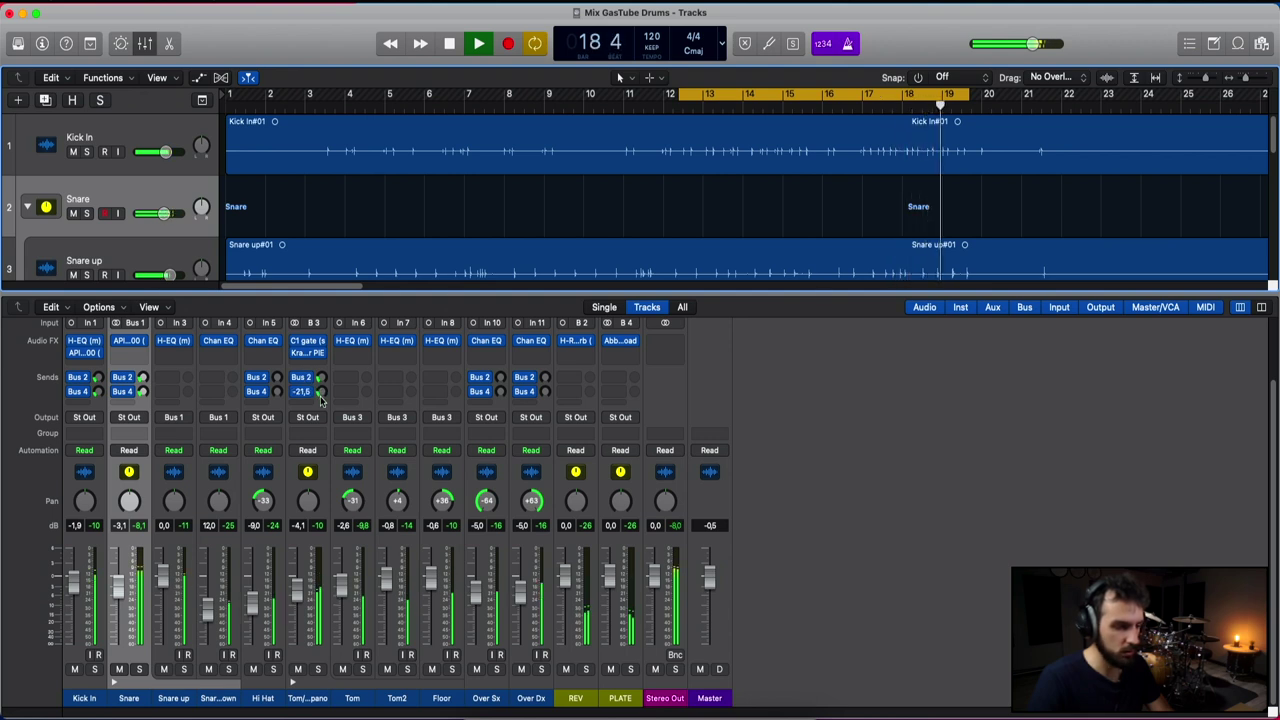
{"action": "mouse_move", "coordinate": [143, 393]}
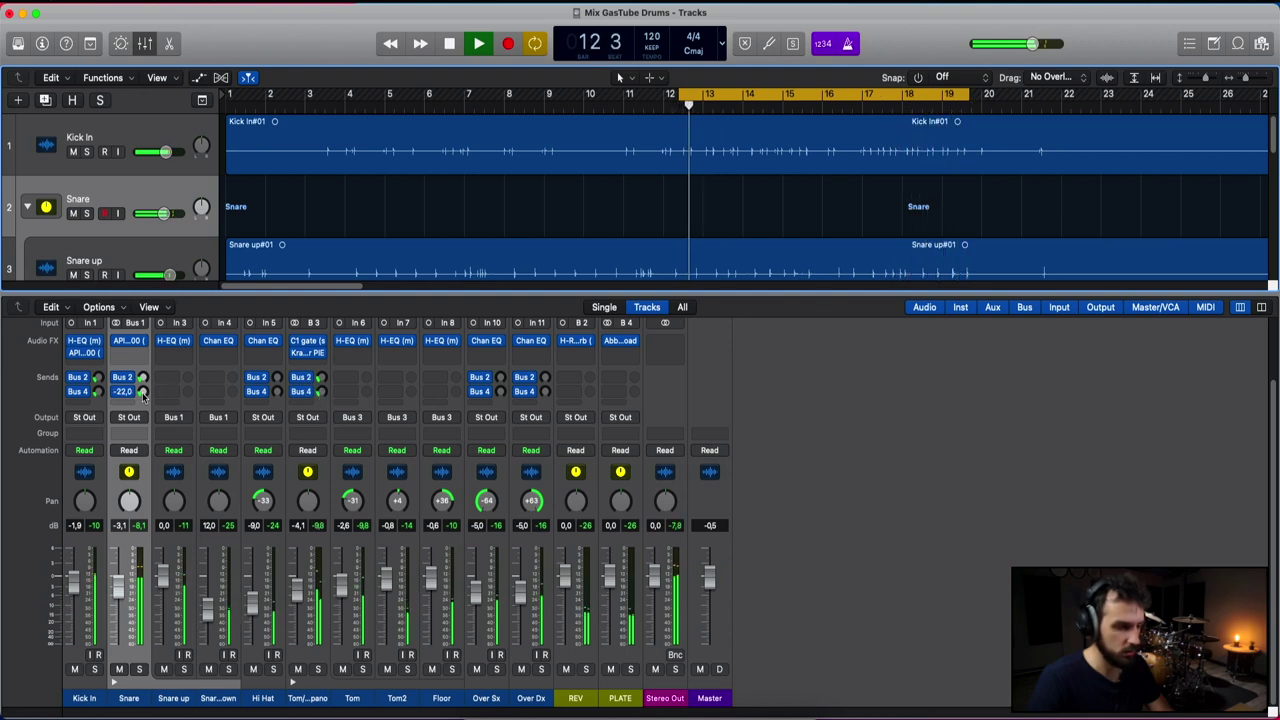
{"action": "mouse_move", "coordinate": [97, 393]}
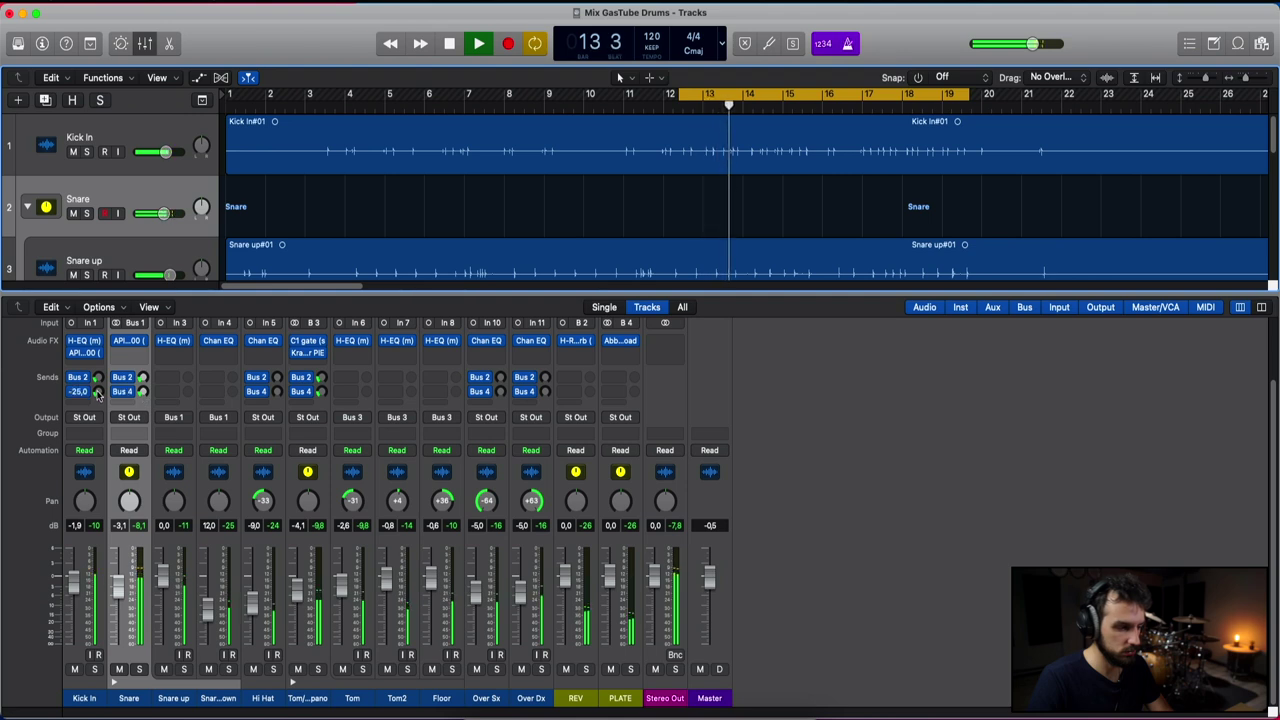
Step: Raise the Kick In fader to 0.0 dB and stop playback
{"action": "left_click_drag", "start_coordinate": [87, 581], "coordinate": [76, 570]}
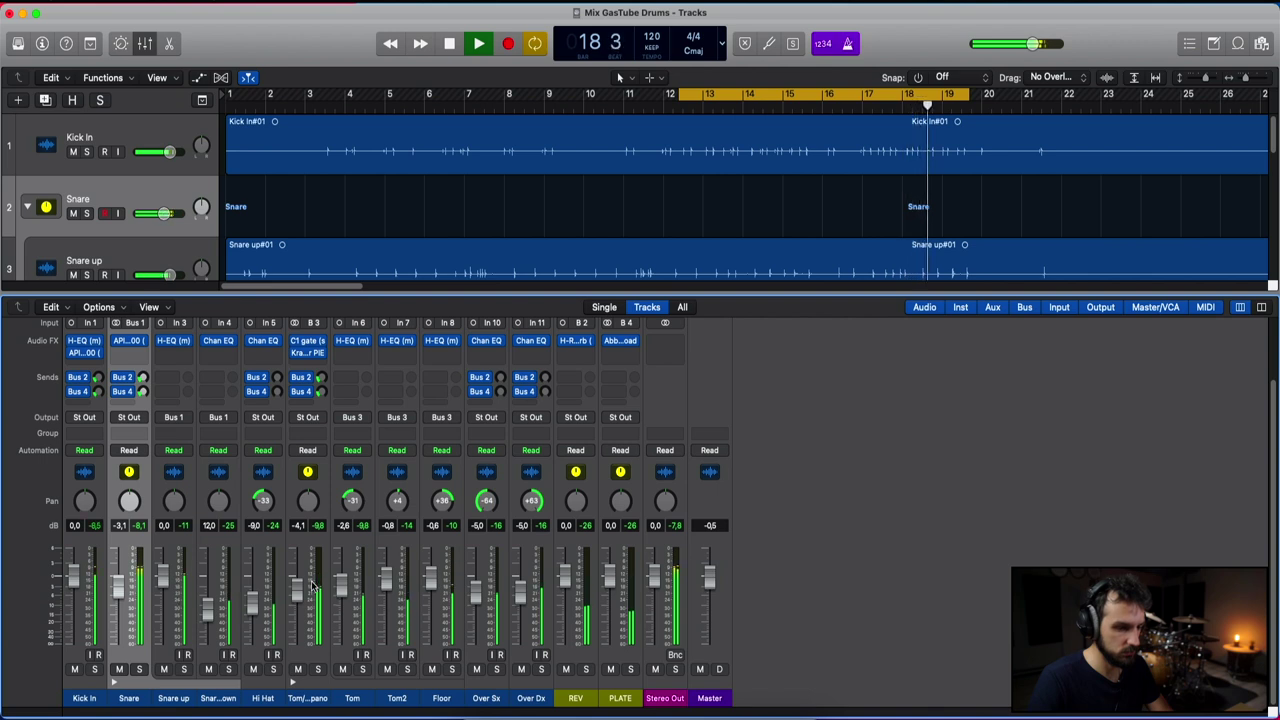
{"action": "key", "text": "space"}
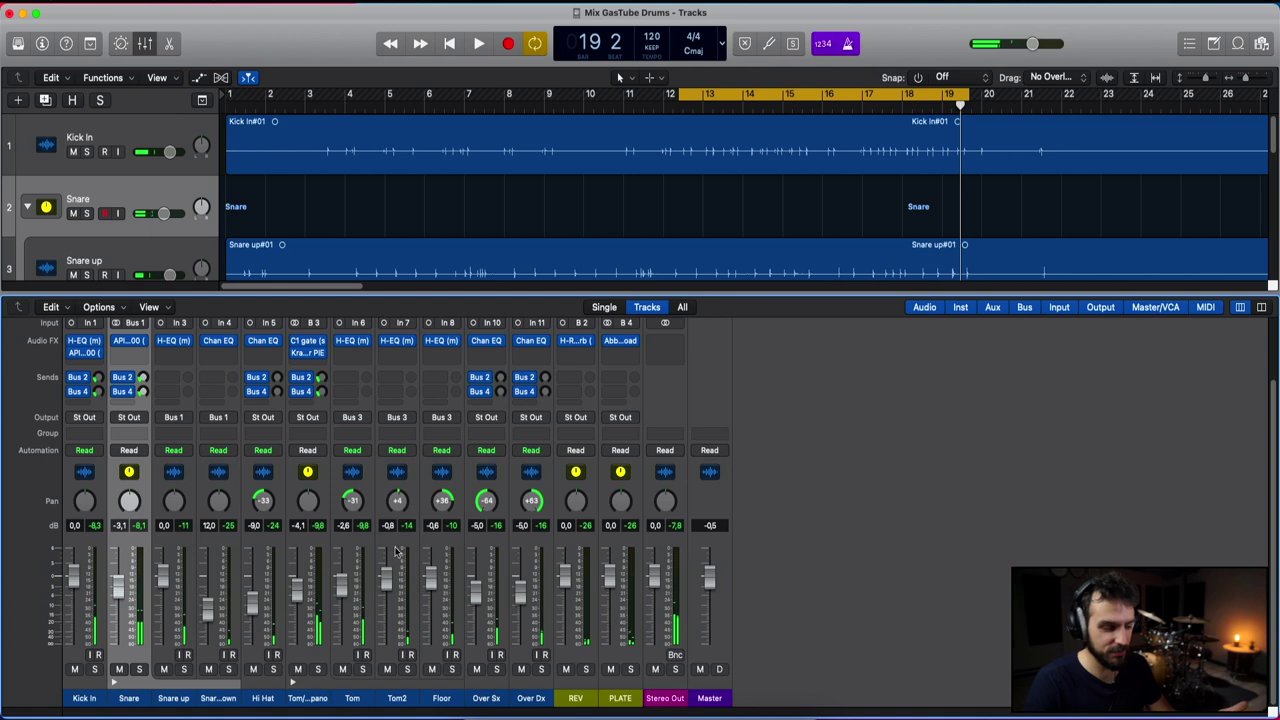
{"action": "scroll", "coordinate": [622, 422], "scroll_direction": "up", "scroll_amount": 3}
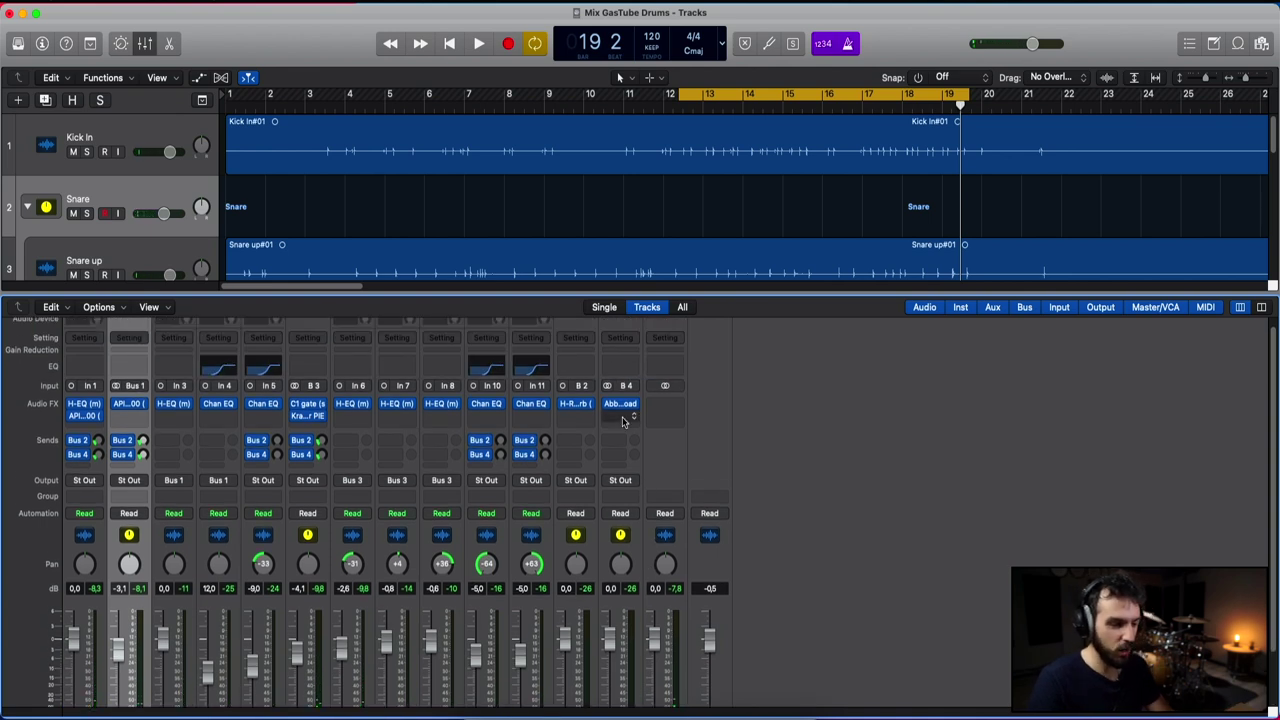
{"action": "scroll", "coordinate": [622, 422], "scroll_direction": "down", "scroll_amount": 3}
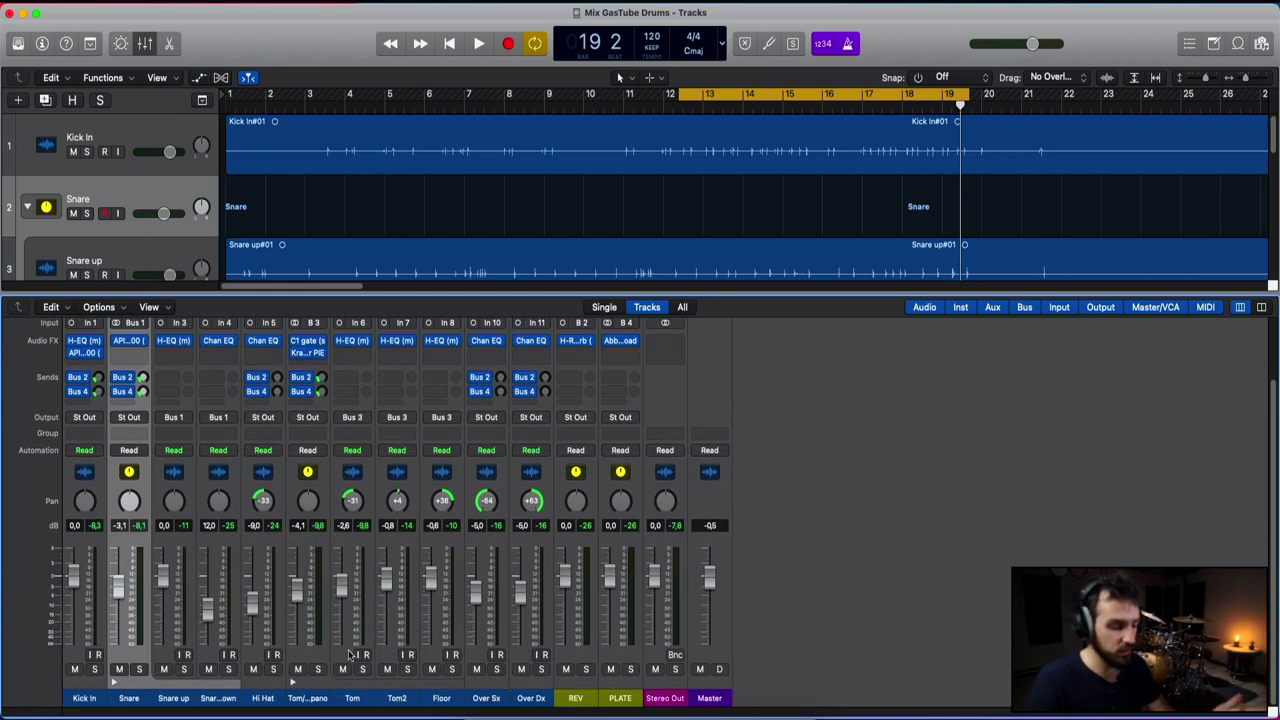
Step: Solo the Hi Hat and remove its Bus 4 send to the PLATE bus
{"action": "left_click", "coordinate": [274, 669]}
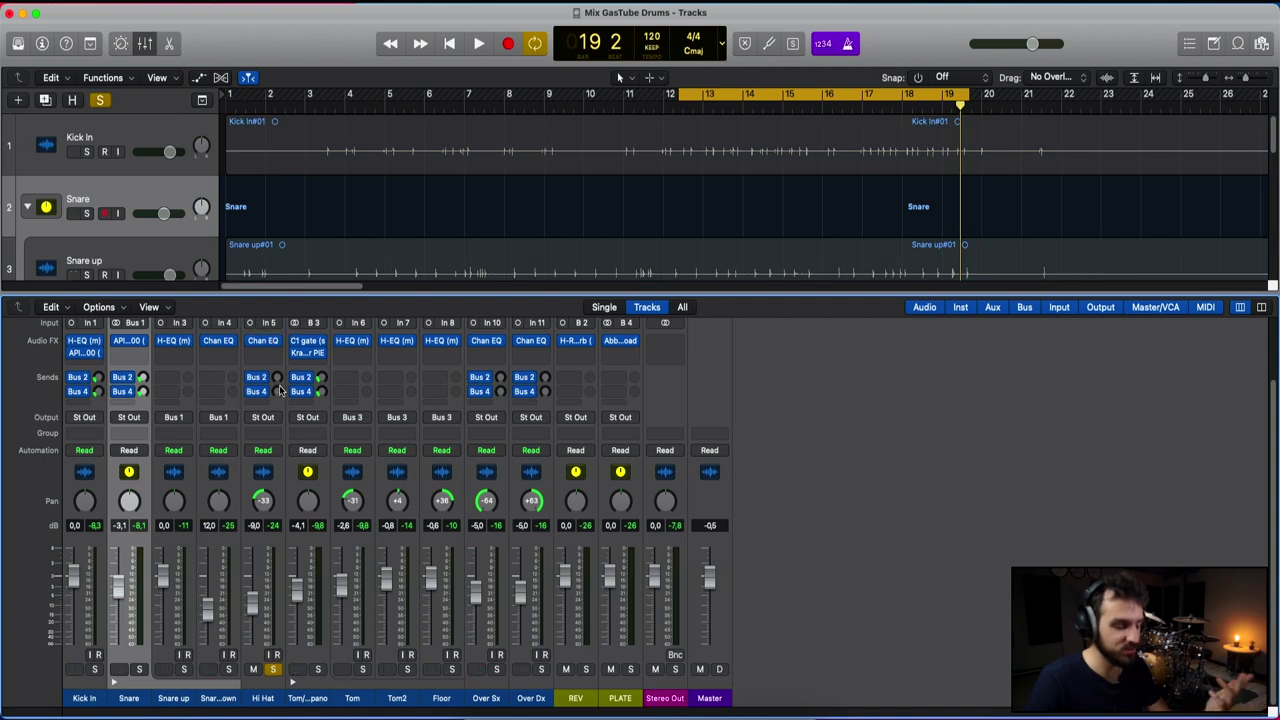
{"action": "key", "text": "space"}
{"action": "key", "text": "space"}
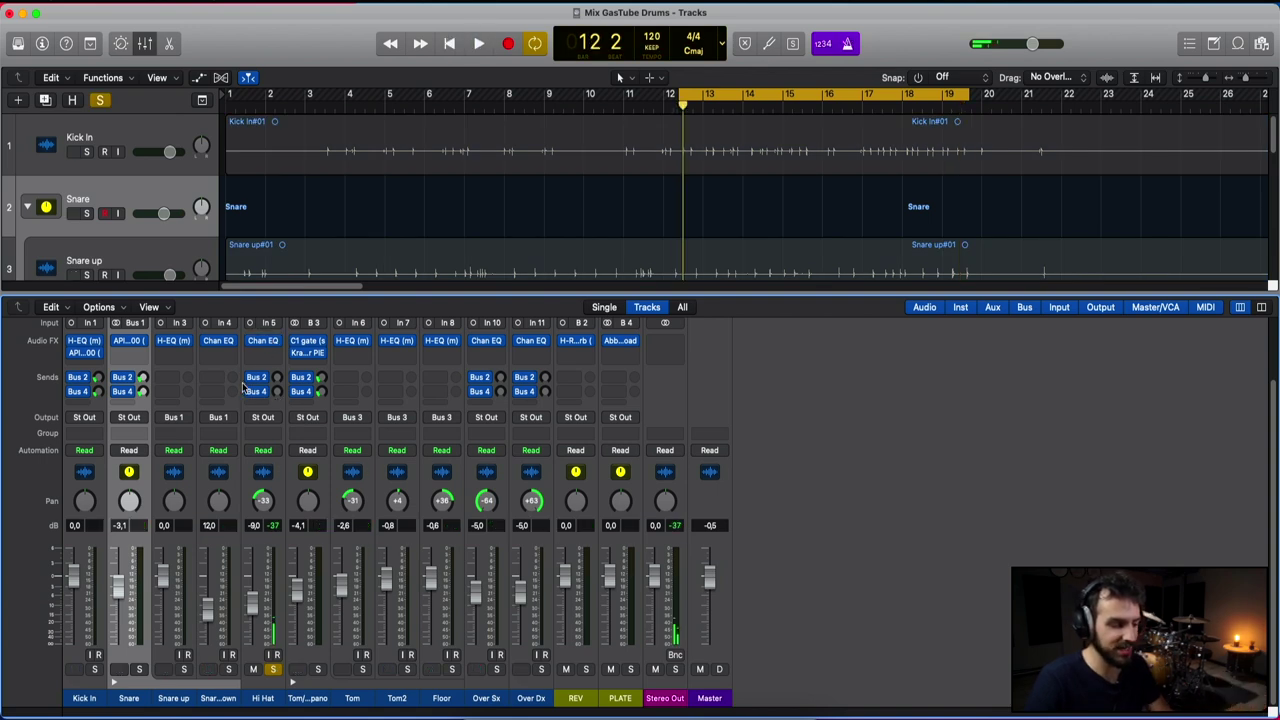
{"action": "left_click", "coordinate": [263, 392]}
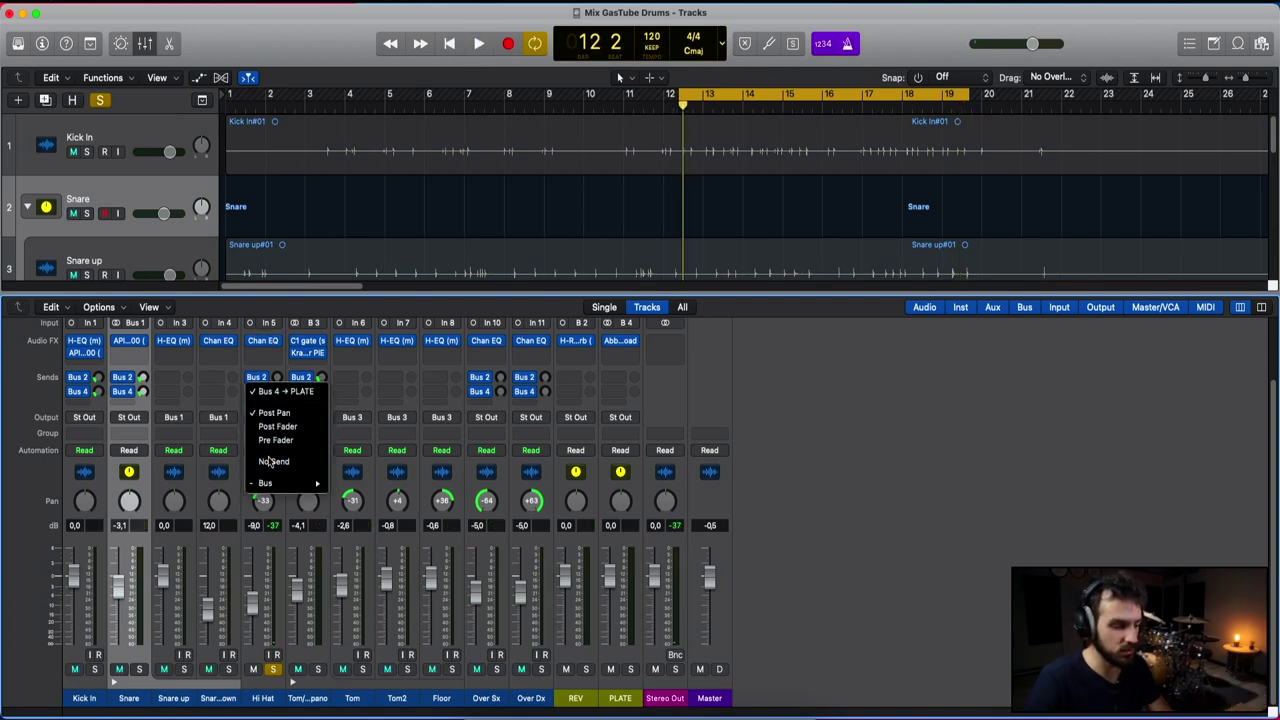
{"action": "left_click", "coordinate": [265, 377]}
Step: Play the soloed Hi Hat from about bar 5 and cycle it over about bars 5 to 9.5
{"action": "key", "text": "space"}
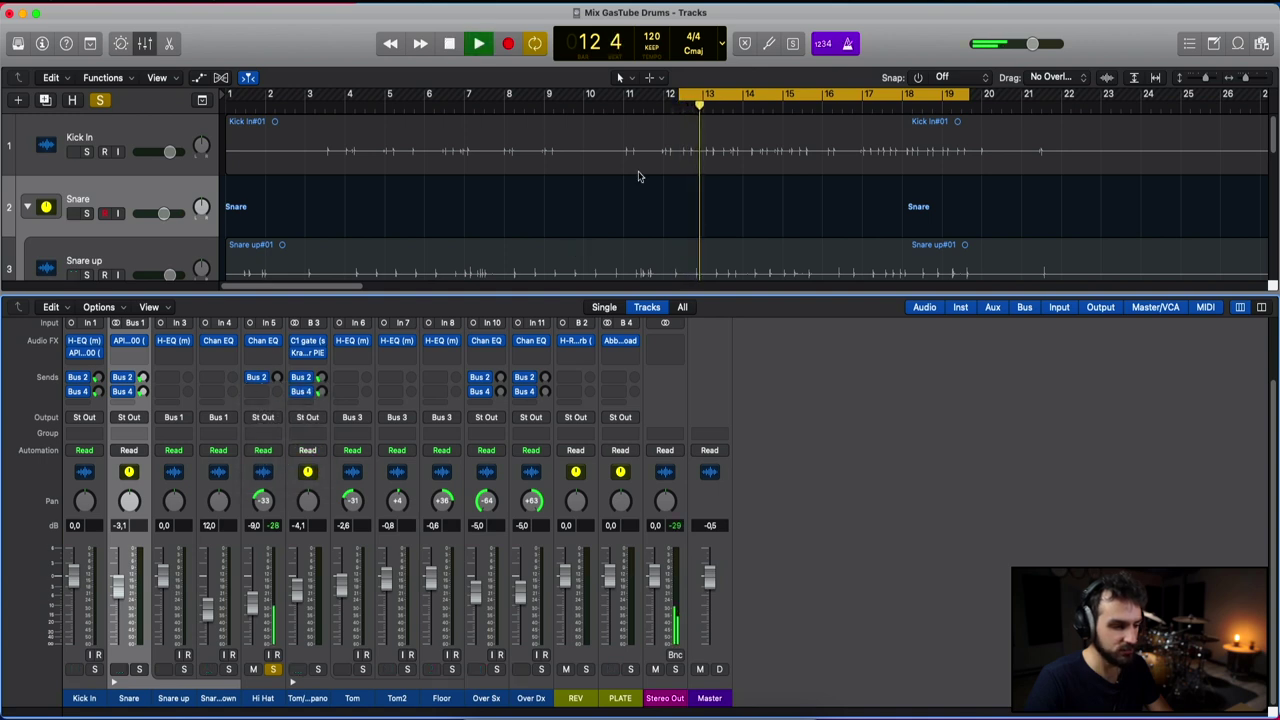
{"action": "left_click", "coordinate": [386, 97]}
{"action": "key", "text": "c"}
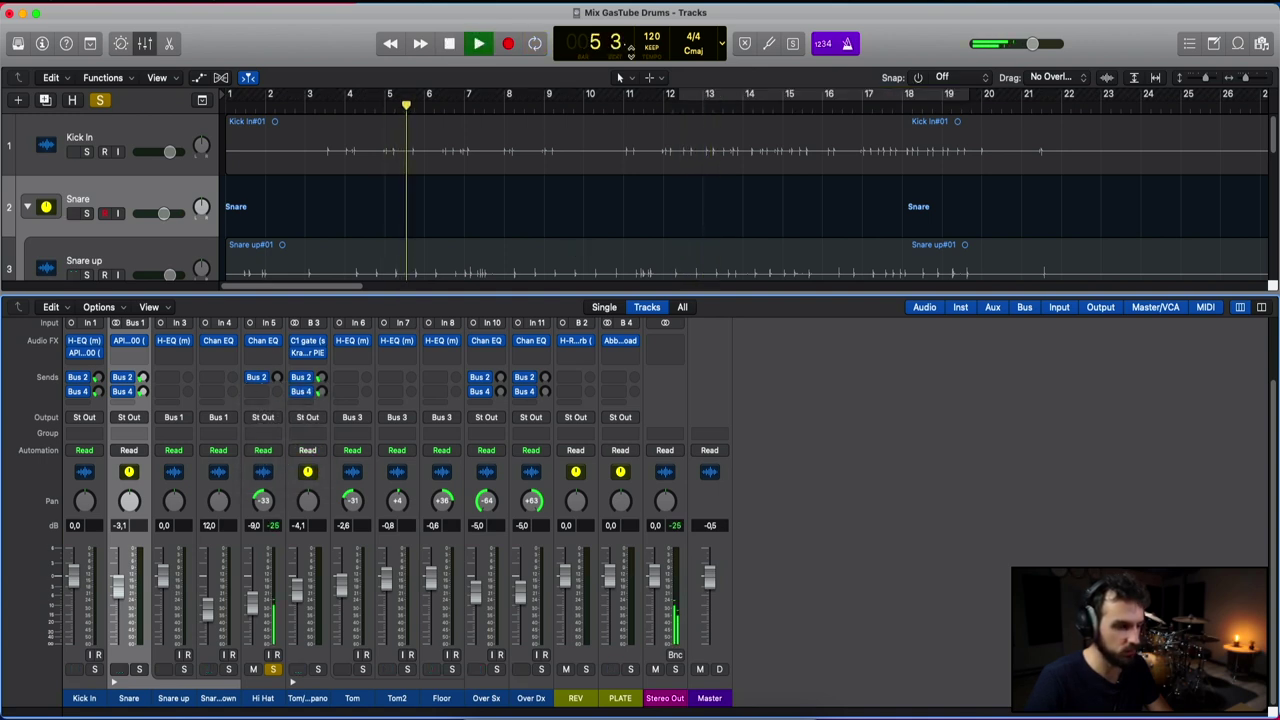
{"action": "left_click_drag", "start_coordinate": [390, 97], "coordinate": [573, 97]}
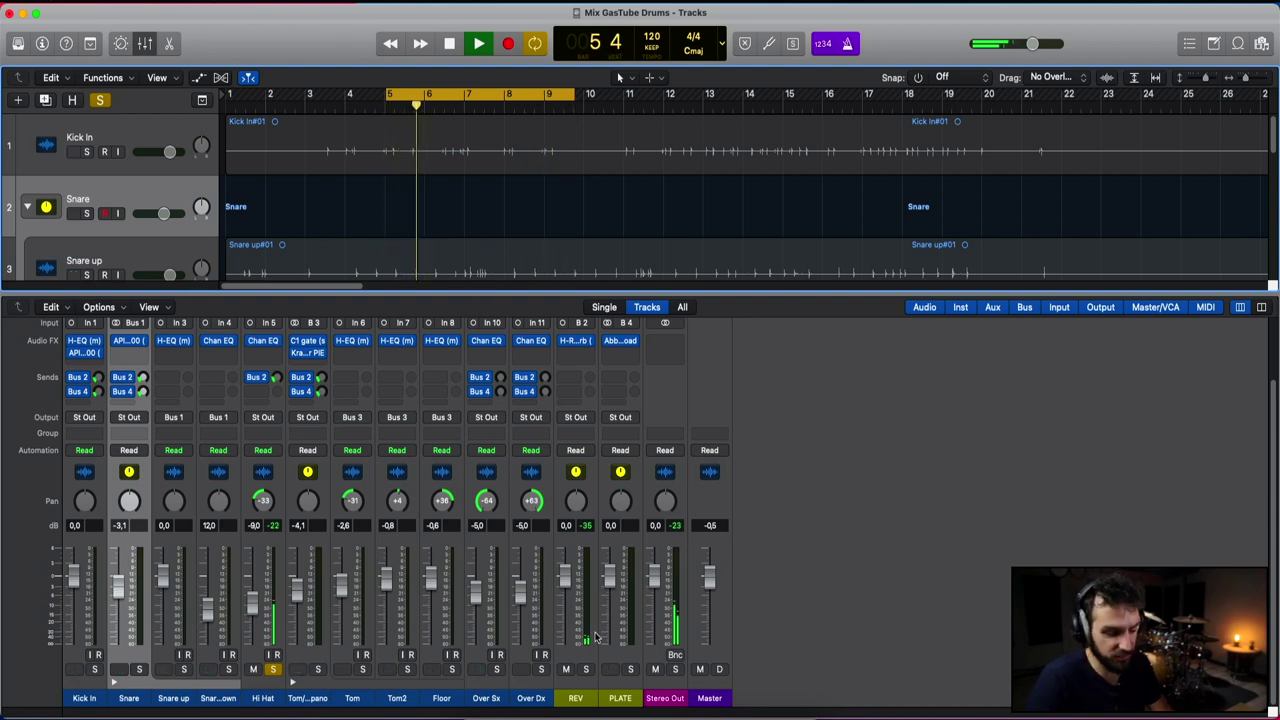
{"action": "left_click", "coordinate": [570, 377]}
{"action": "mouse_move", "coordinate": [590, 447]}
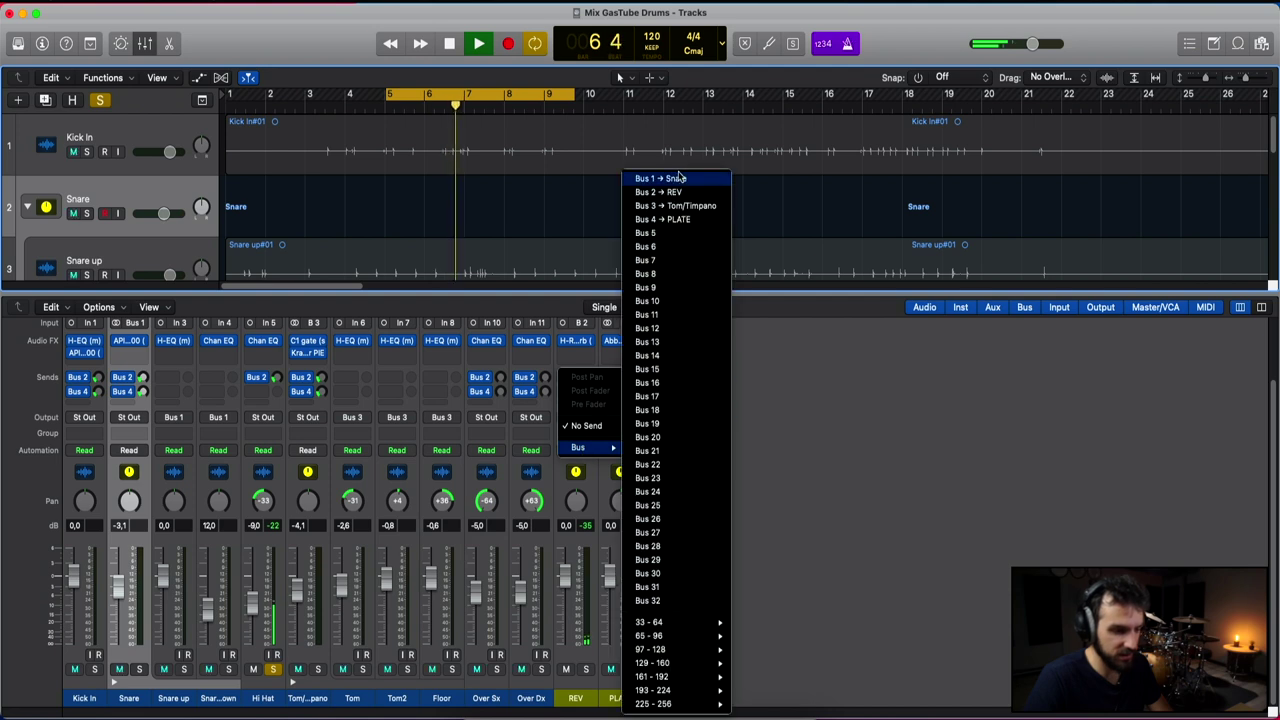
{"action": "key", "text": "Escape"}
Step: Remove the Hi Hat's Bus 2 send to the REV bus
{"action": "left_click", "coordinate": [262, 377]}
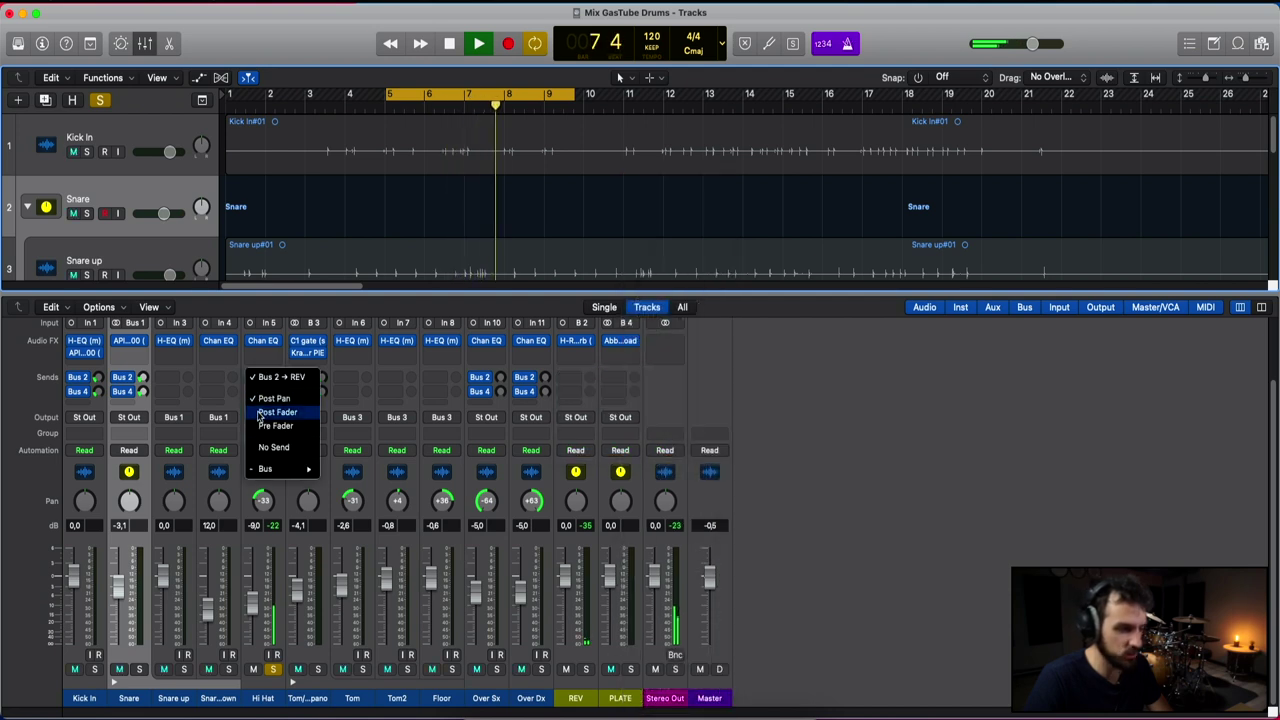
{"action": "left_click", "coordinate": [274, 447]}
{"action": "left_click", "coordinate": [580, 378]}
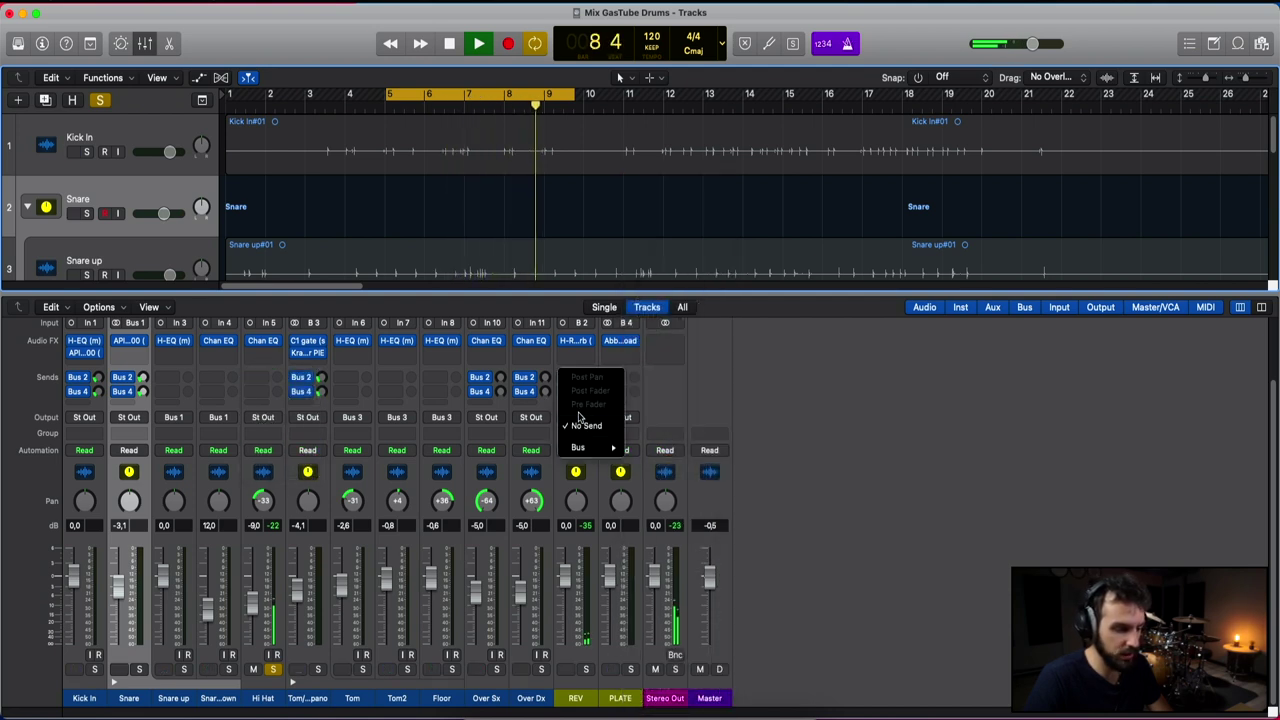
{"action": "mouse_move", "coordinate": [580, 447]}
{"action": "left_click", "coordinate": [562, 319]}
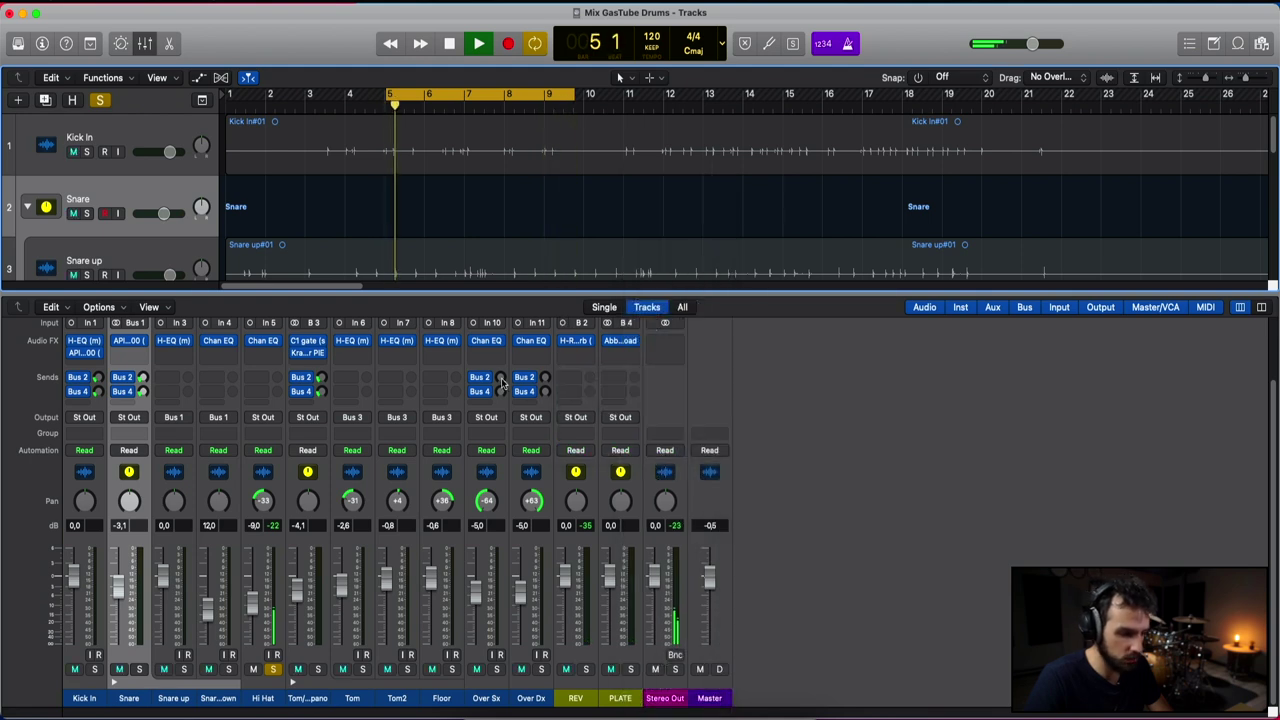
Step: Solo the Over Sx and Over Dx overheads instead of the Hi Hat, raise their Bus 2 sends to about -18 dB, and clear the solos
{"action": "left_click", "coordinate": [496, 669]}
{"action": "left_click", "coordinate": [540, 669]}
{"action": "left_click", "coordinate": [273, 669]}
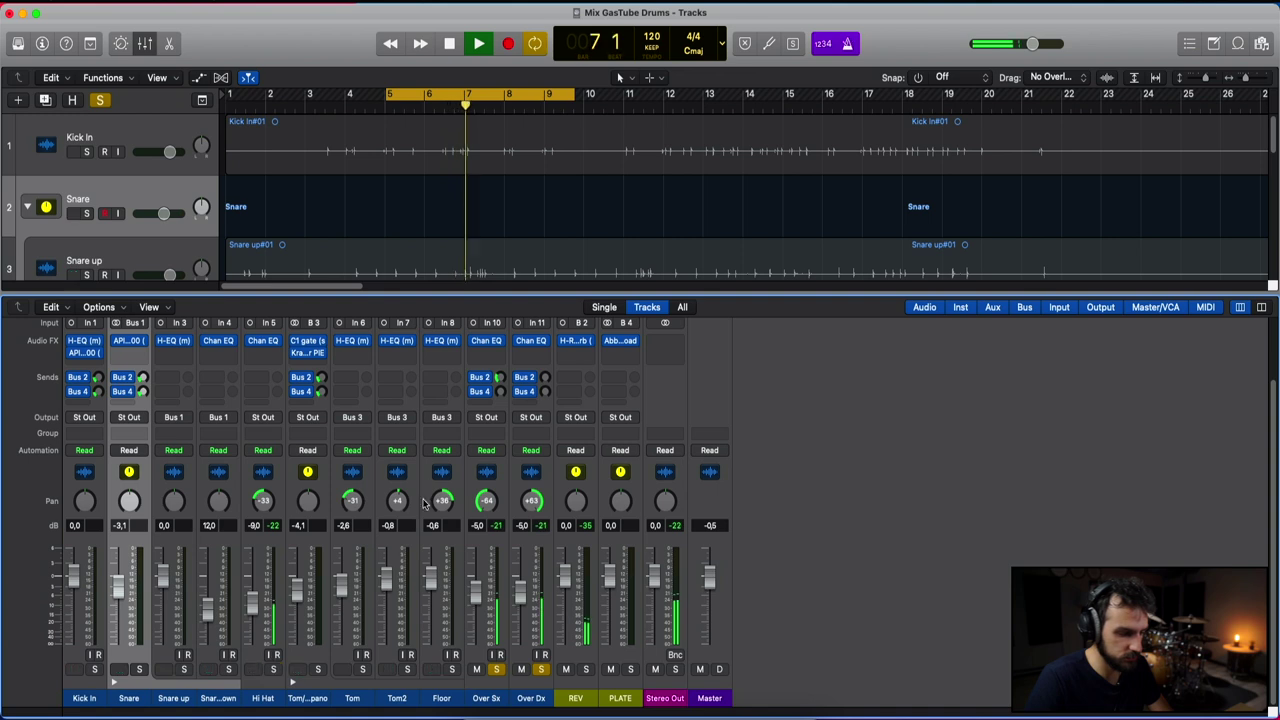
{"action": "left_click_drag", "start_coordinate": [544, 379], "coordinate": [548, 341]}
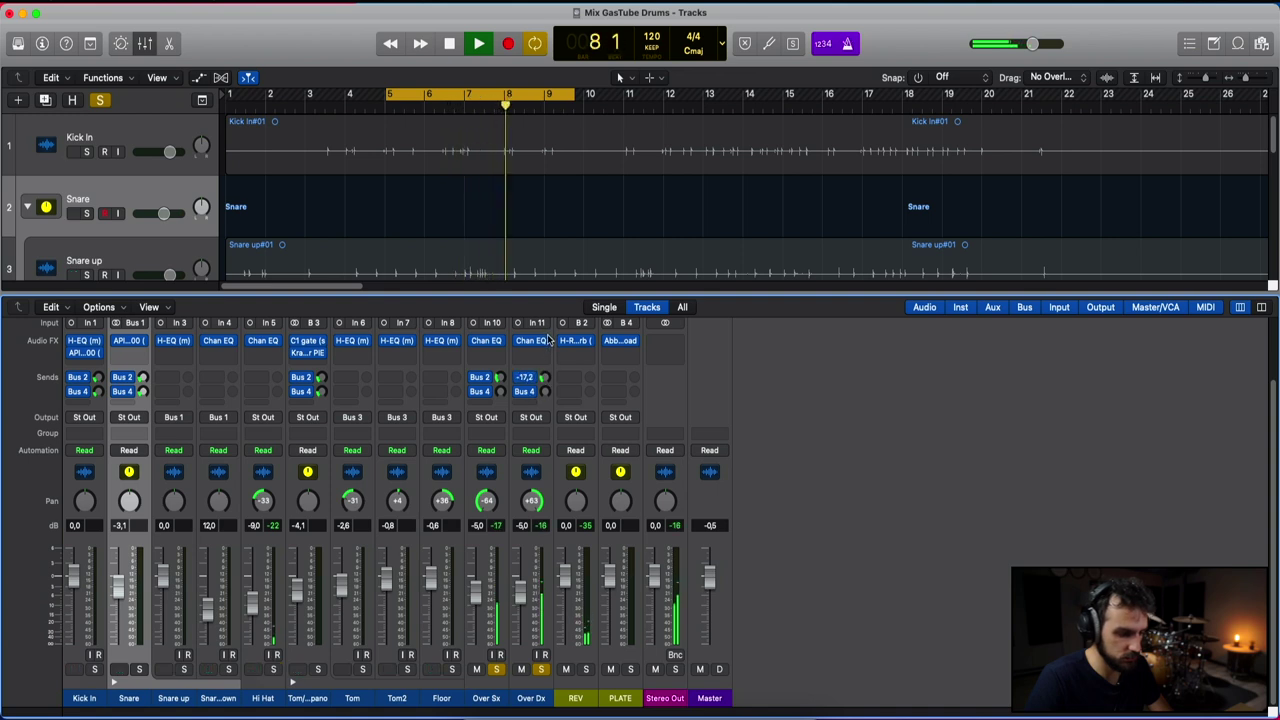
{"action": "left_click_drag", "start_coordinate": [497, 384], "coordinate": [499, 396]}
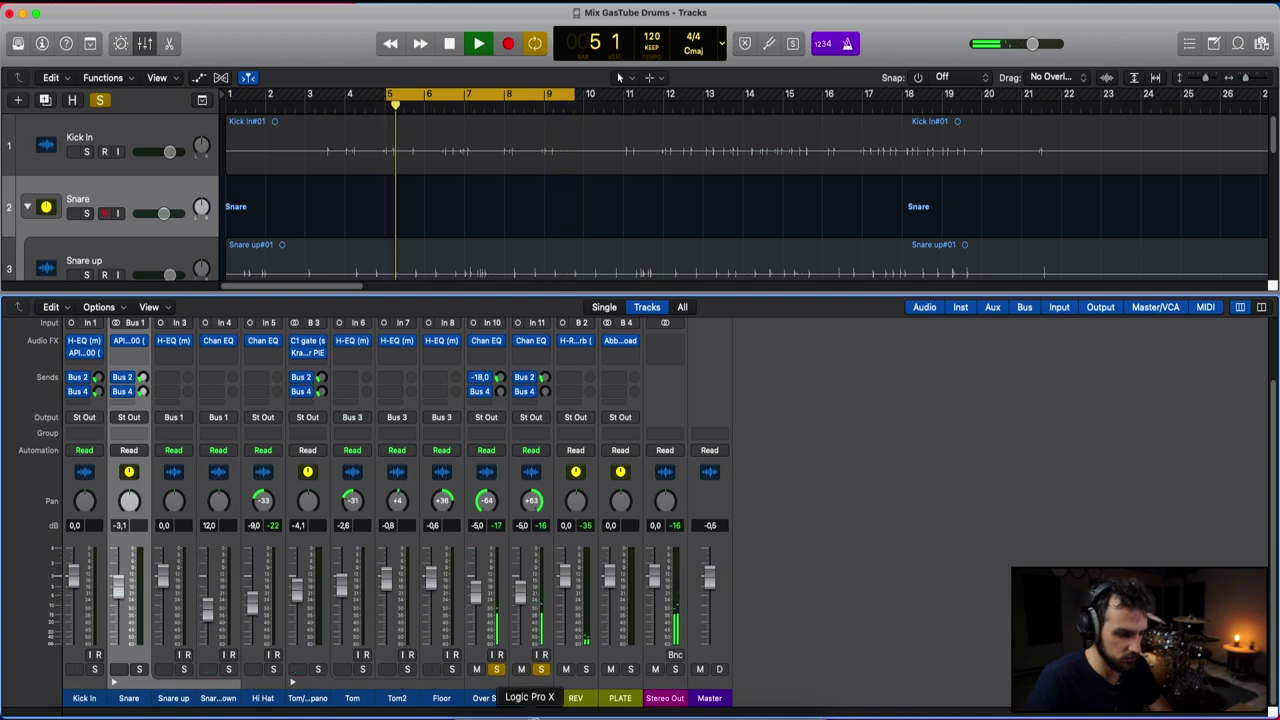
{"action": "left_click", "coordinate": [498, 670]}
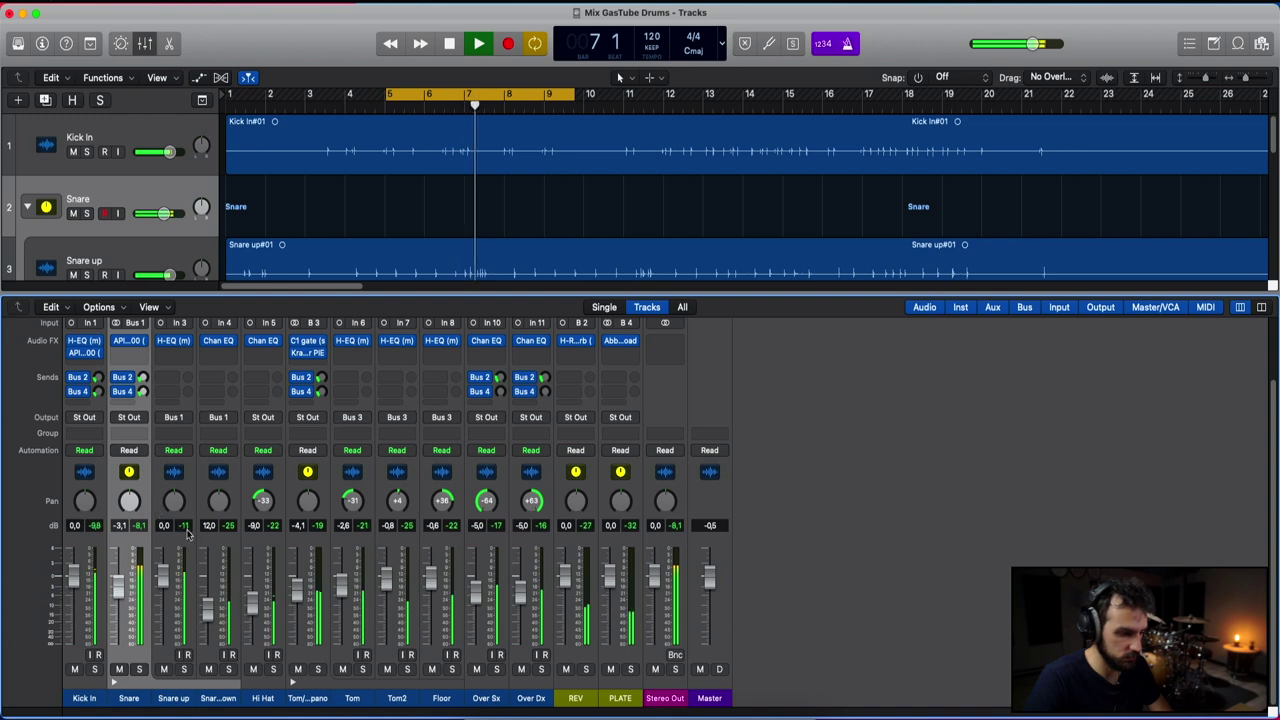
Step: Lower the Snare up fader to -1.5 dB and set the Snare's Bus 4 send to -24.0 dB
{"action": "left_click_drag", "start_coordinate": [165, 583], "coordinate": [165, 590]}
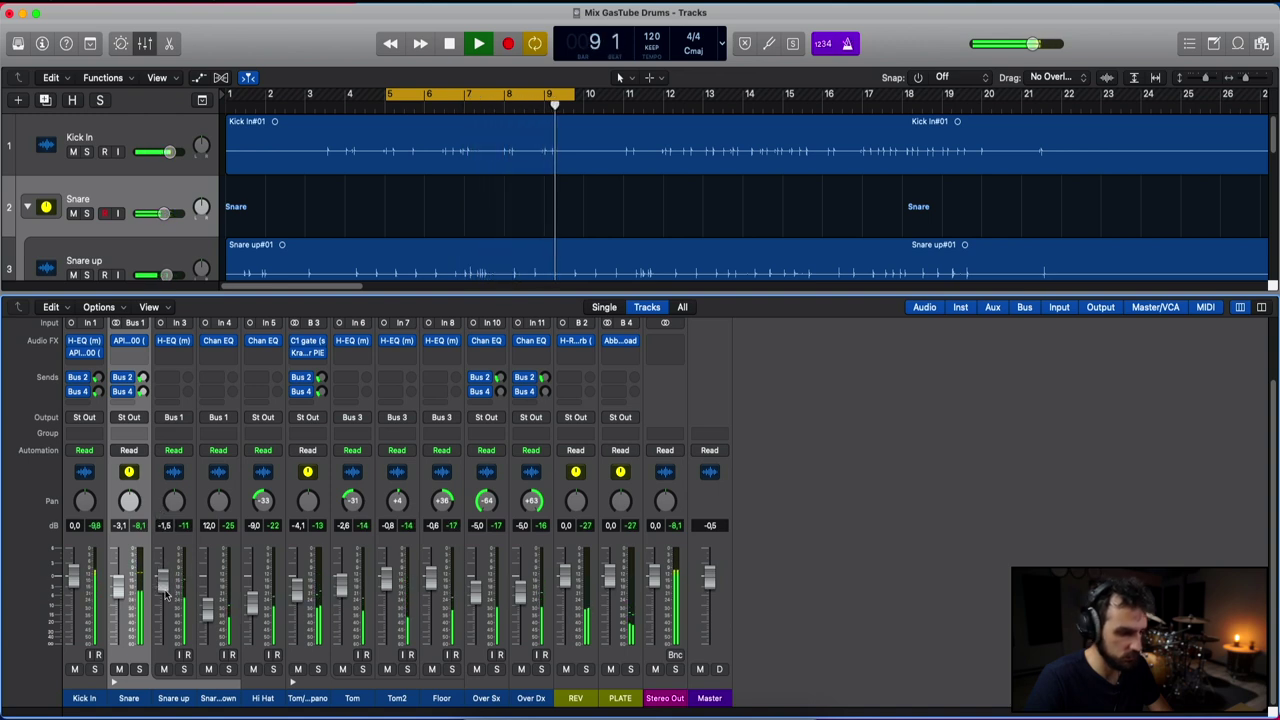
{"action": "left_click", "coordinate": [142, 392]}
{"action": "scroll", "coordinate": [142, 392], "scroll_direction": "down", "scroll_amount": 2}
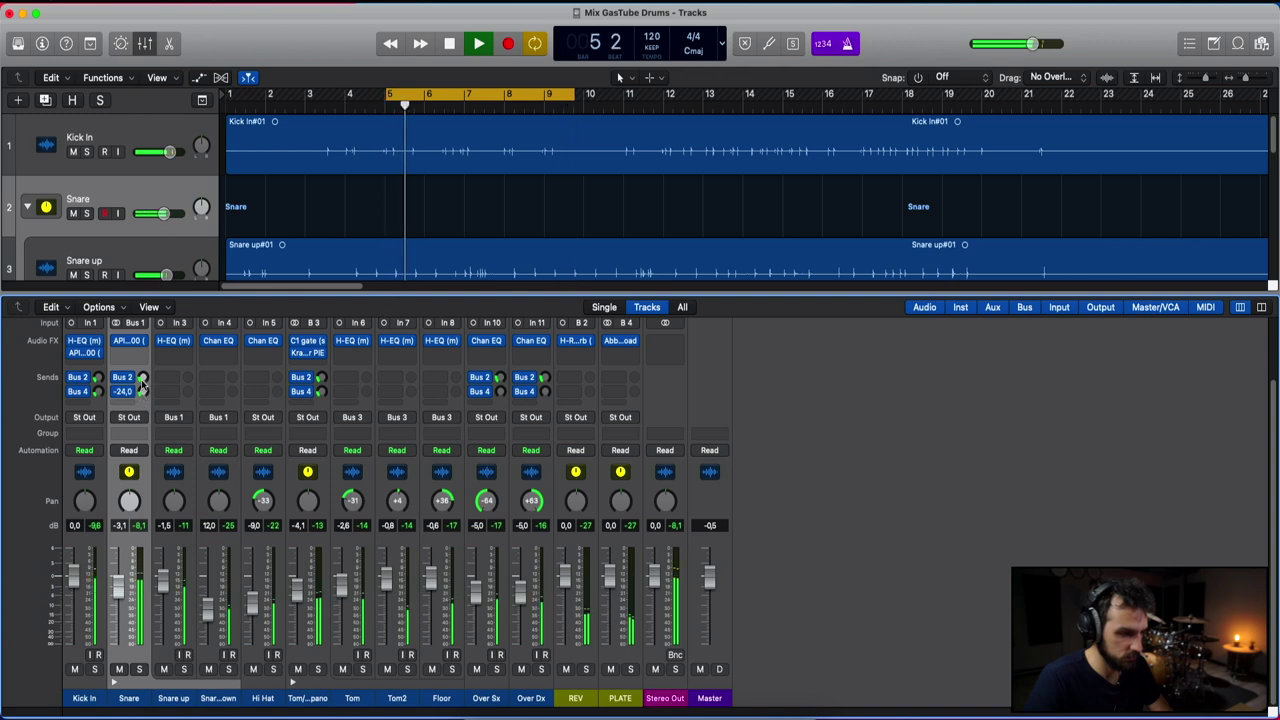
{"action": "scroll", "coordinate": [142, 379], "scroll_direction": "down", "scroll_amount": 2}
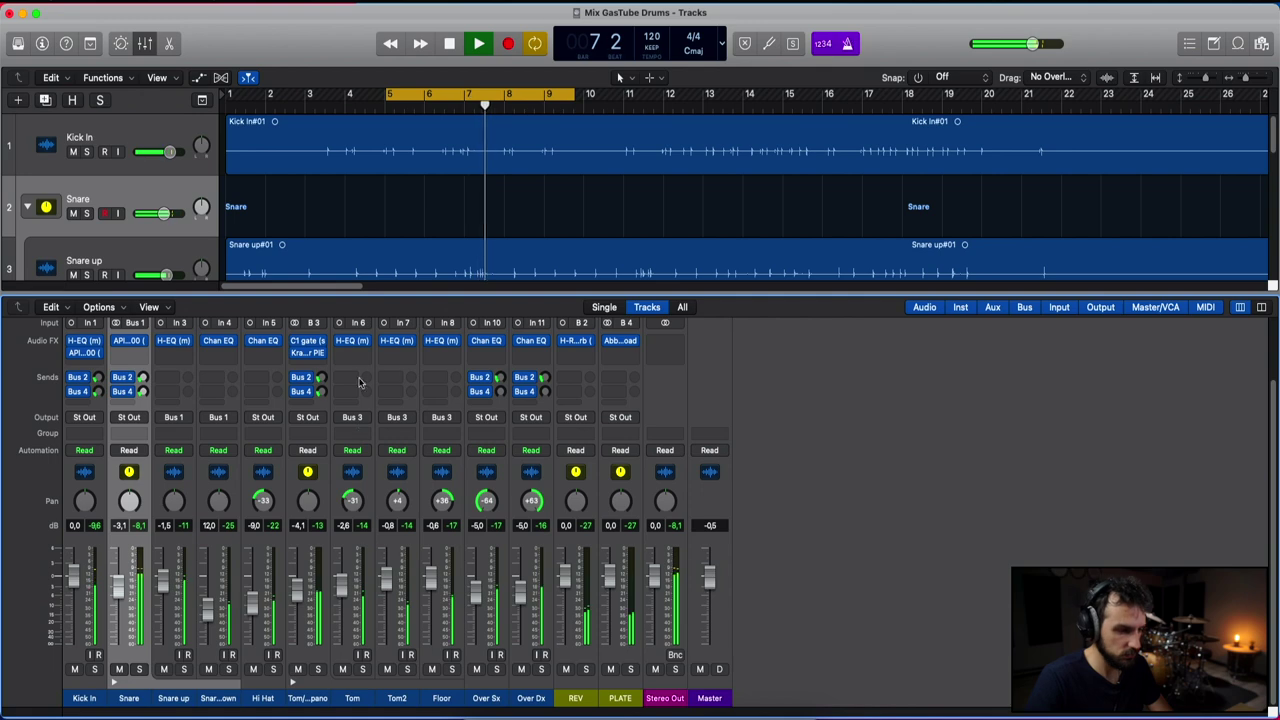
Step: Replay the full mix from about bar 5 and turn off cycle playback
{"action": "key", "text": "space"}
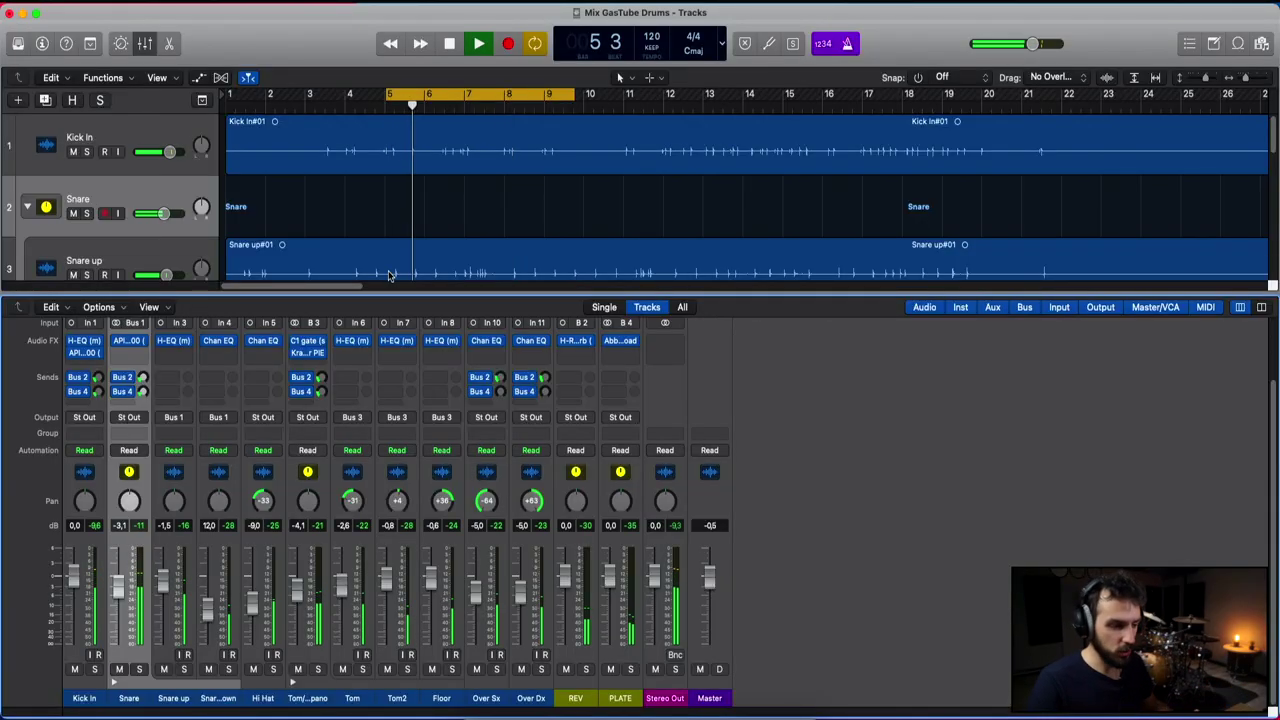
{"action": "key", "text": "c"}
{"action": "scroll", "coordinate": [578, 160], "scroll_direction": "down", "scroll_amount": 1}
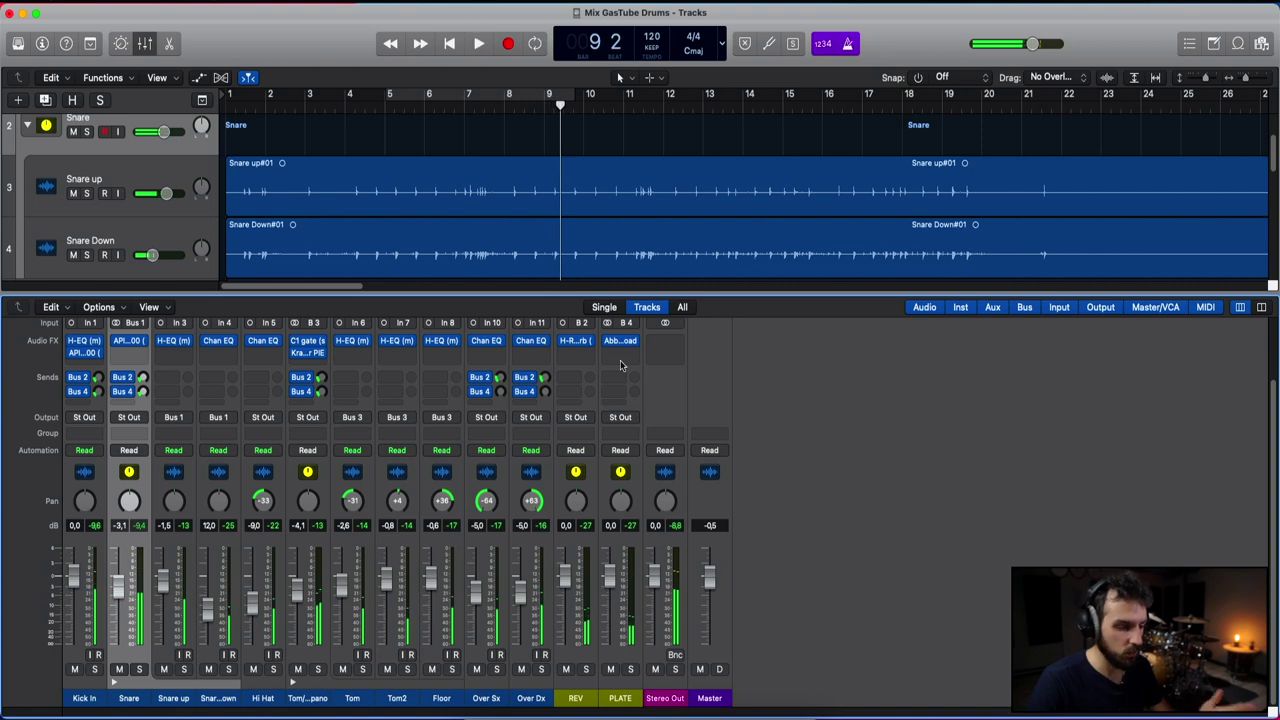
{"action": "scroll", "coordinate": [660, 360], "scroll_direction": "up", "scroll_amount": 1}
{"action": "left_click", "coordinate": [676, 353]}
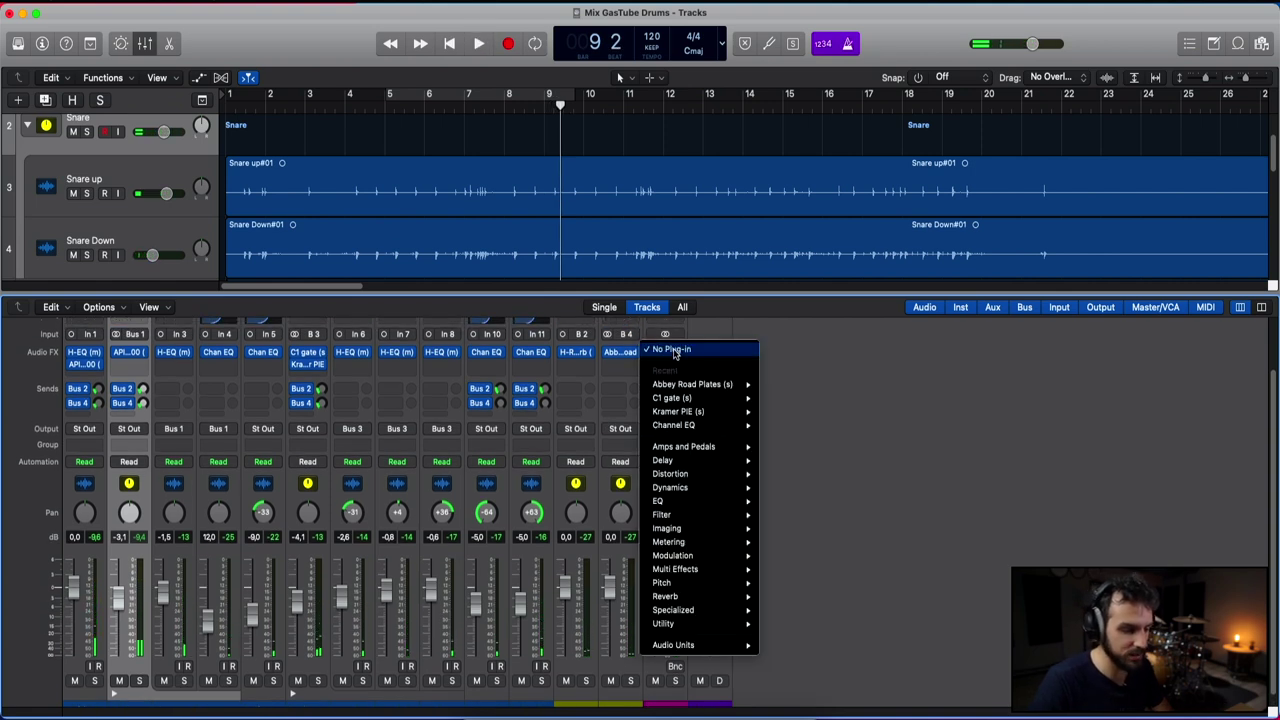
{"action": "mouse_move", "coordinate": [720, 645]}
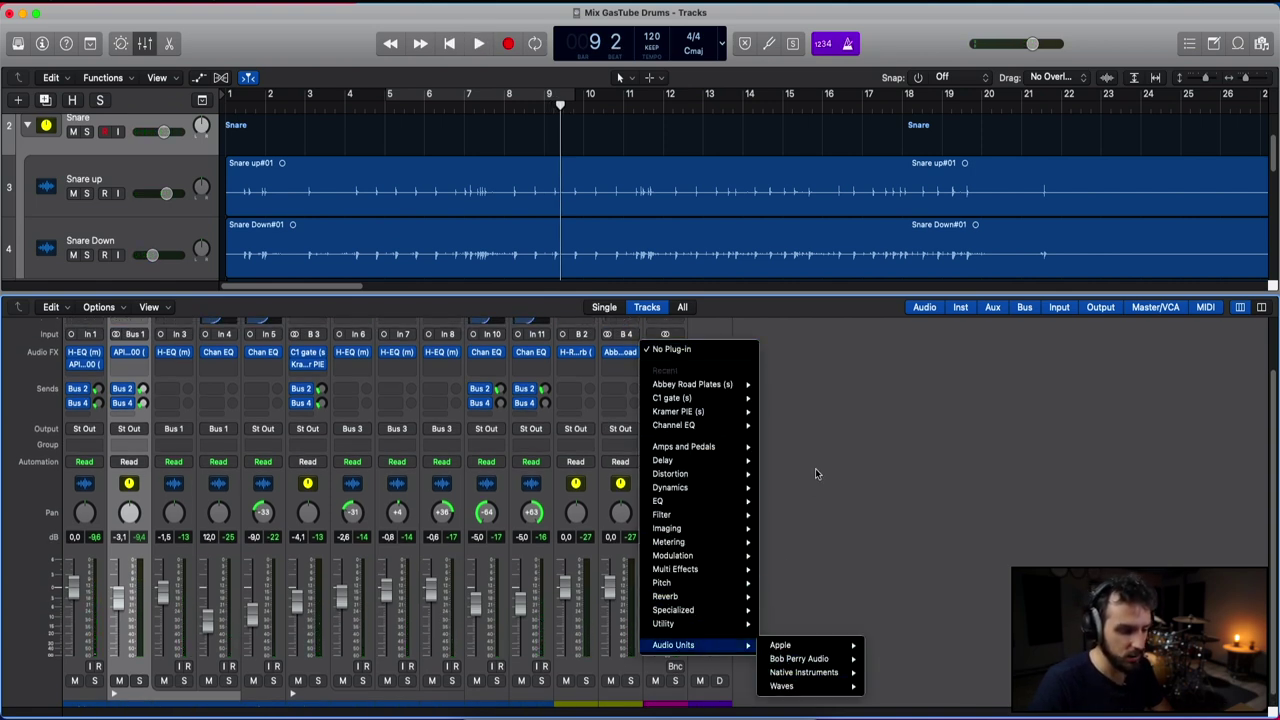
{"action": "key", "text": "Escape"}
Step: Insert the Waves Dorrough (s) stereo meter on the Stereo Out channel
{"action": "left_click", "coordinate": [673, 354]}
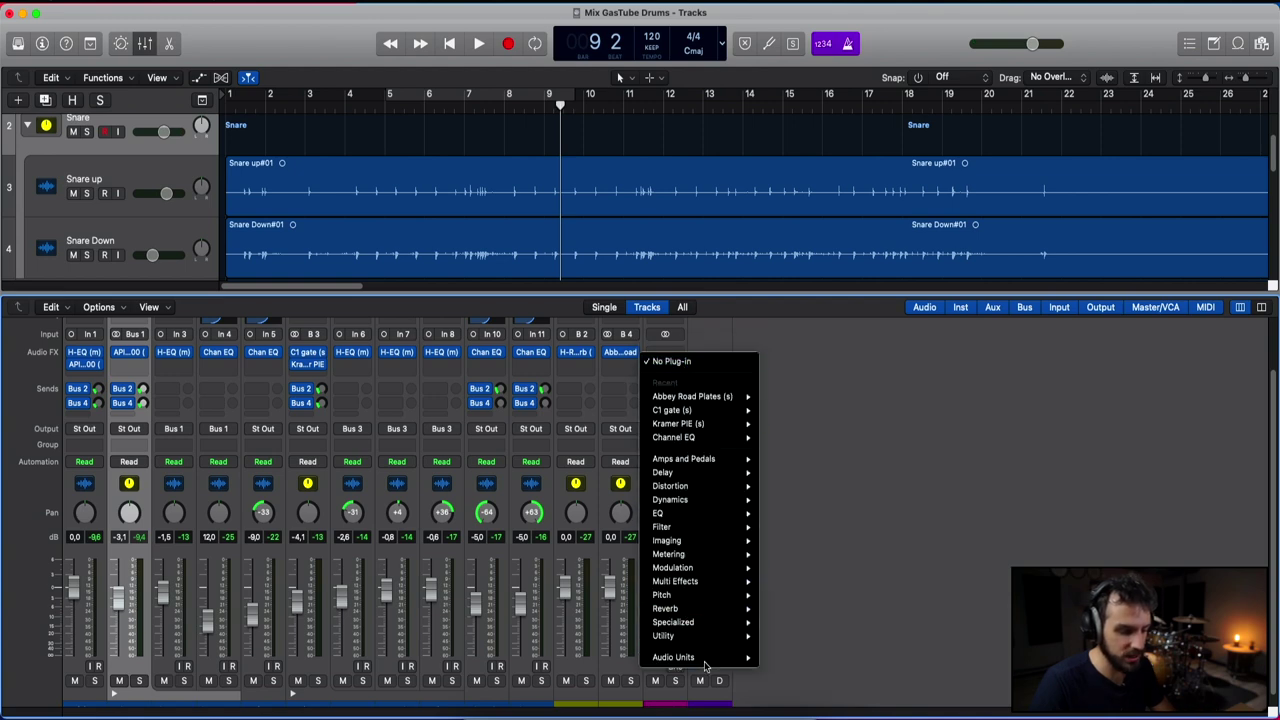
{"action": "mouse_move", "coordinate": [720, 657]}
{"action": "mouse_move", "coordinate": [836, 703]}
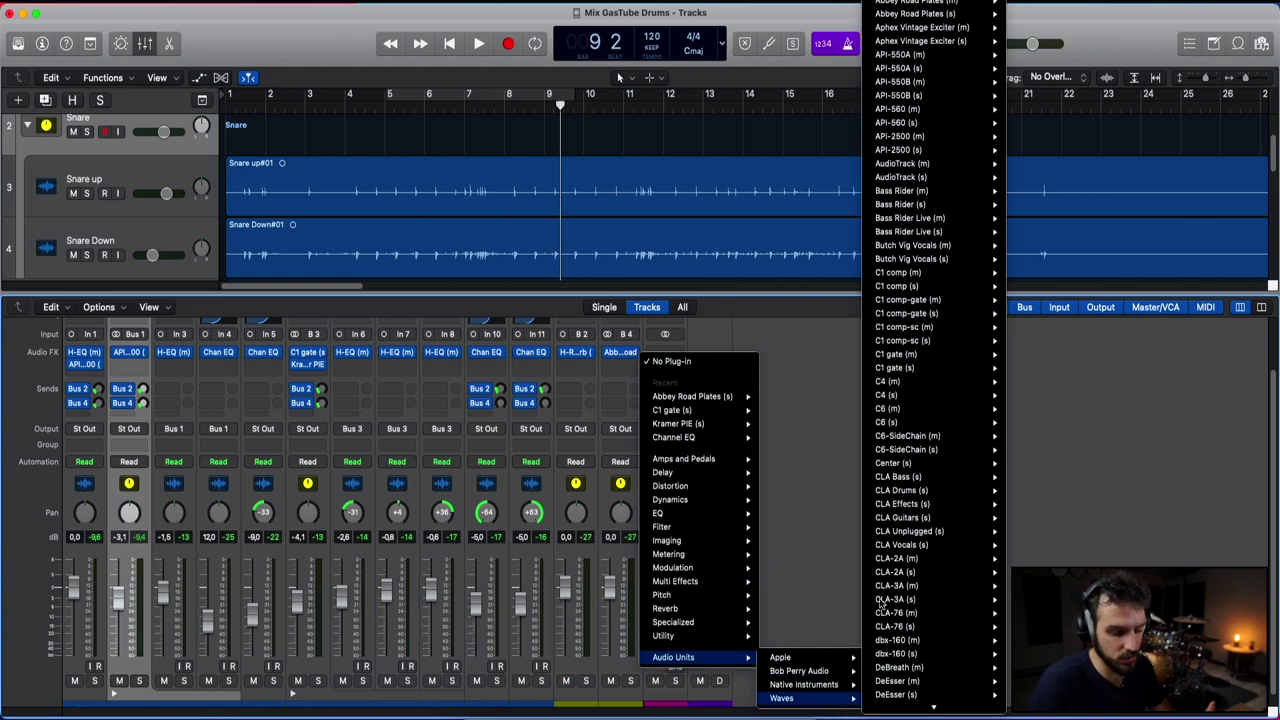
{"action": "scroll", "coordinate": [934, 382], "scroll_direction": "down", "scroll_amount": 10}
{"action": "mouse_move", "coordinate": [935, 385]}
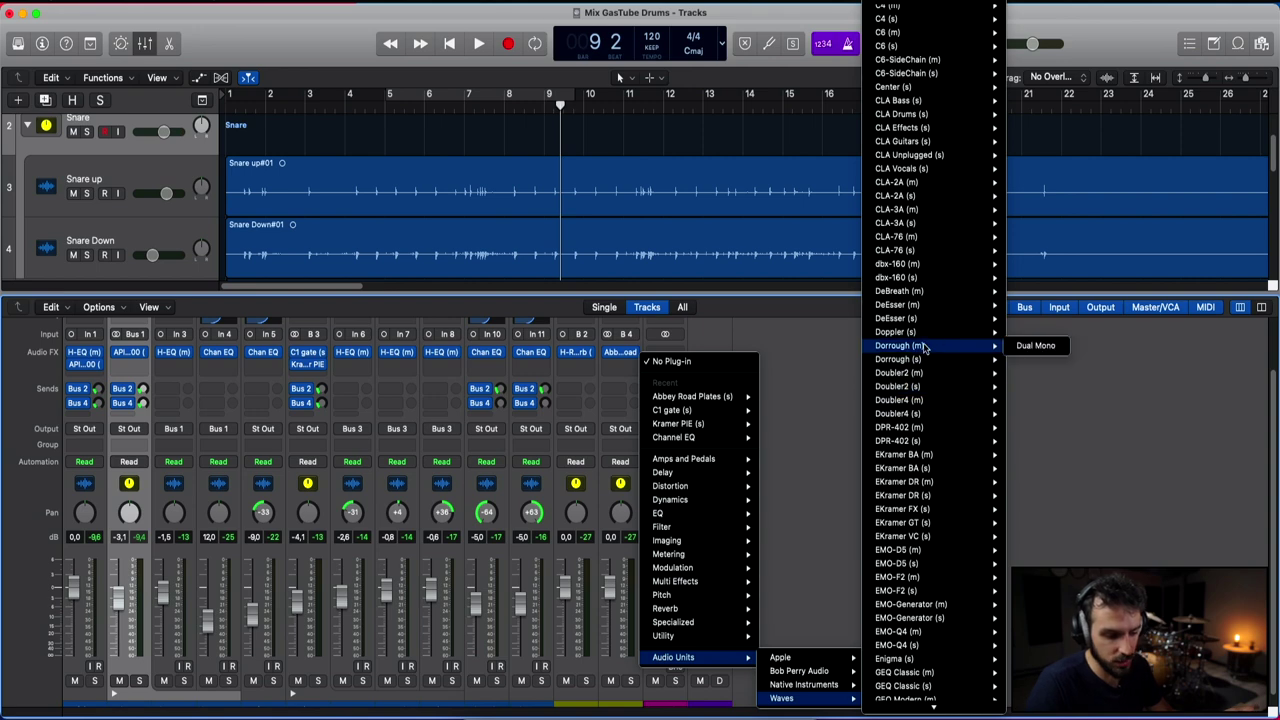
{"action": "mouse_move", "coordinate": [916, 365]}
{"action": "left_click", "coordinate": [1028, 359]}
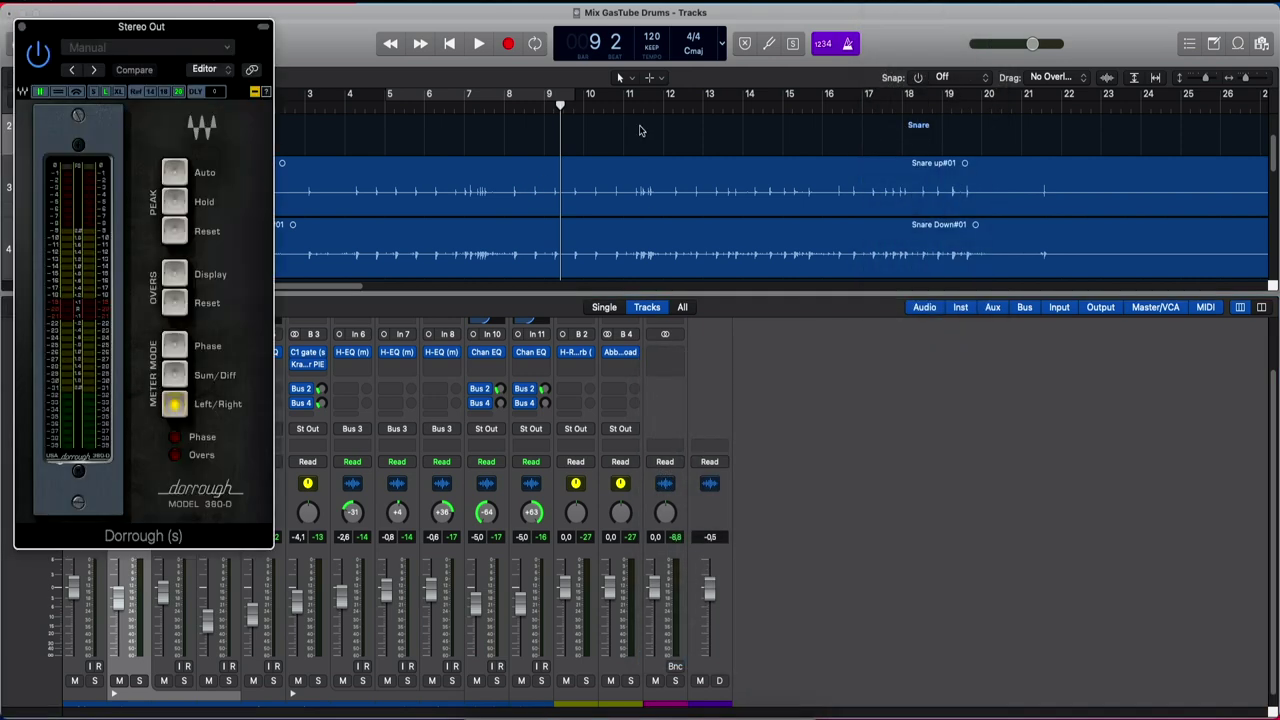
Step: Move the Dorrough meter clear of the mixer channels and play the mix to check its output level
{"action": "left_click_drag", "start_coordinate": [145, 35], "coordinate": [1119, 181]}
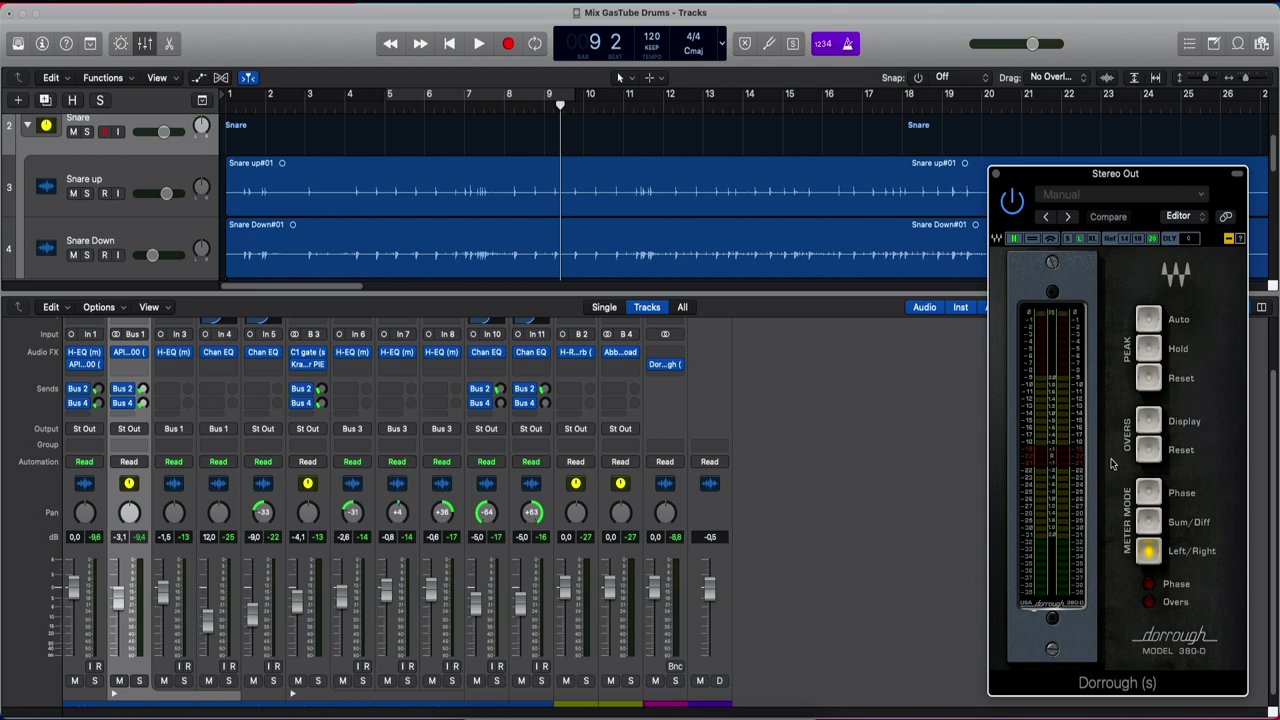
{"action": "key", "text": "space"}
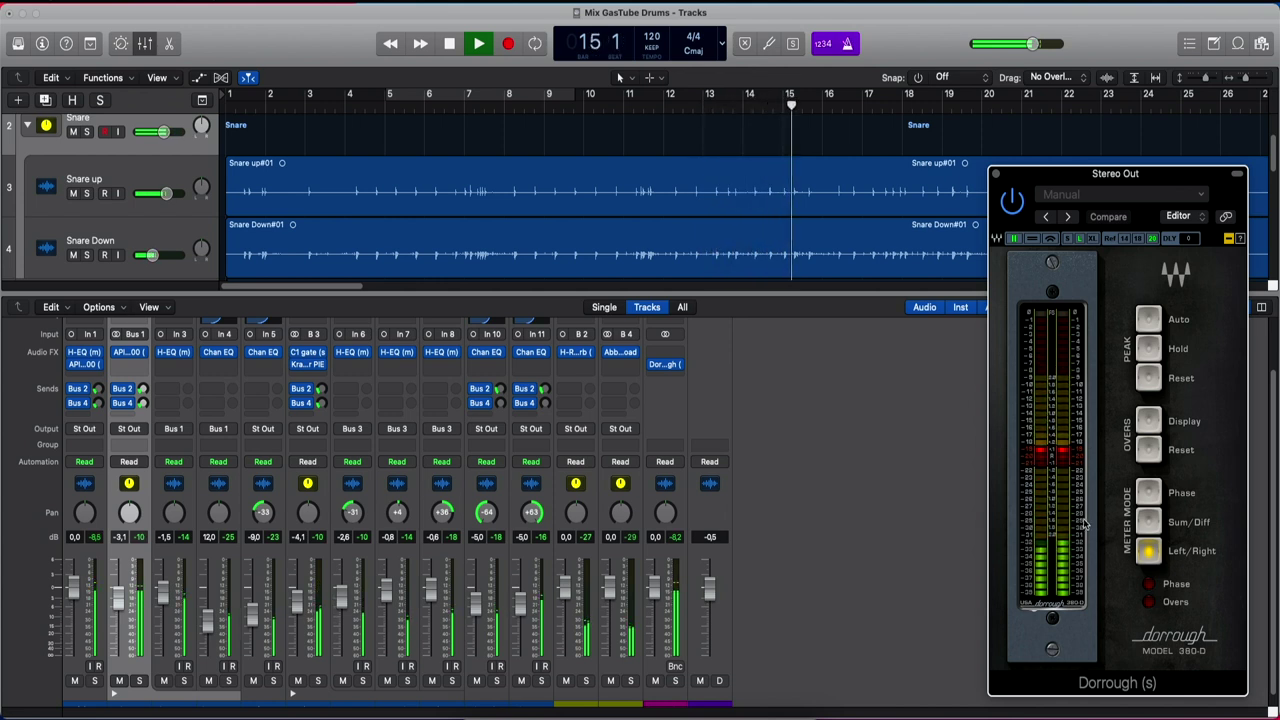
{"action": "key", "text": "space"}
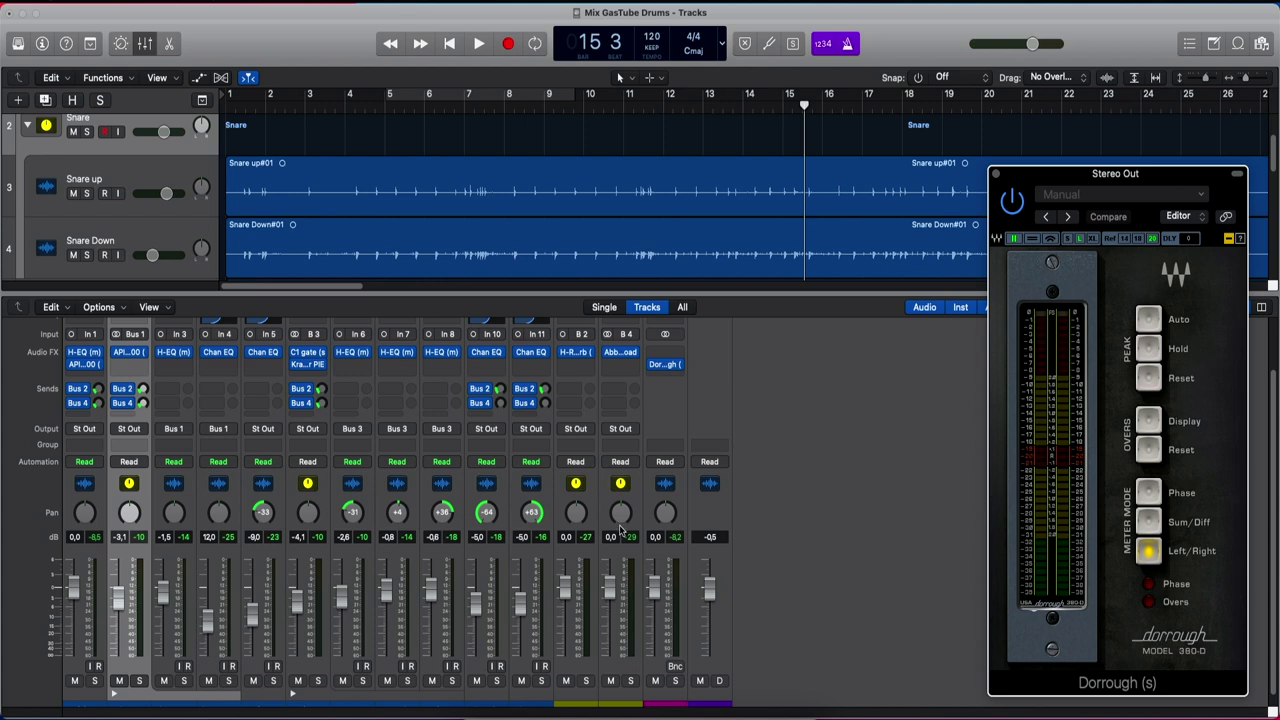
Step: Raise all track and bus faders together by about 3 dB, trimming REV to 0.9 dB and PLATE to 1.1 dB
{"action": "left_click", "coordinate": [628, 632]}
{"action": "scroll", "coordinate": [300, 610], "scroll_direction": "down", "scroll_amount": 1}
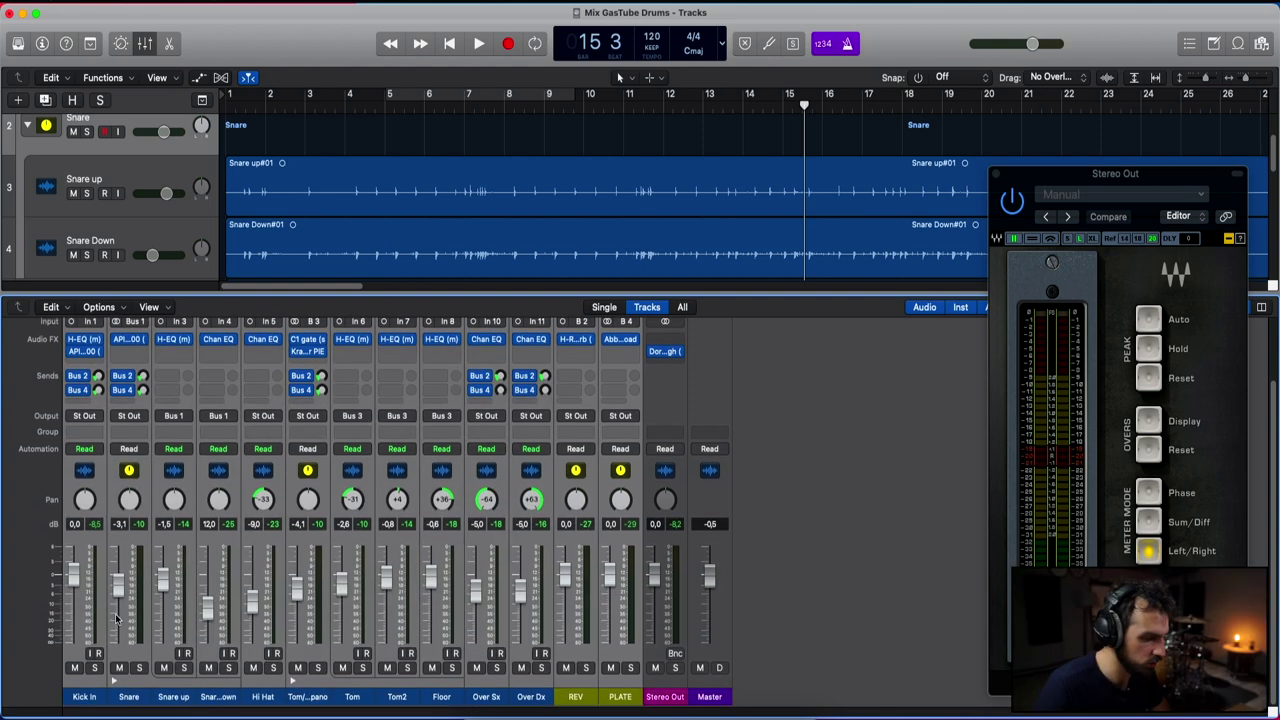
{"action": "left_click_drag", "start_coordinate": [466, 595], "coordinate": [466, 582]}
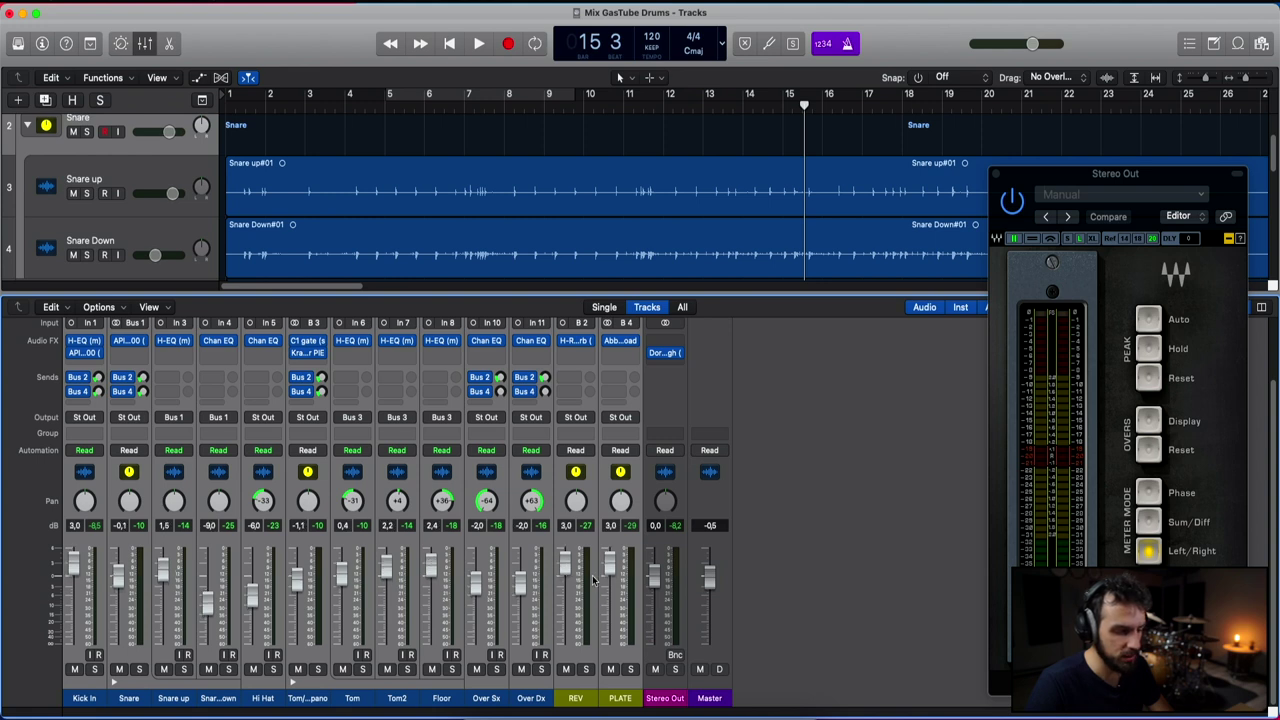
{"action": "left_click", "coordinate": [591, 578]}
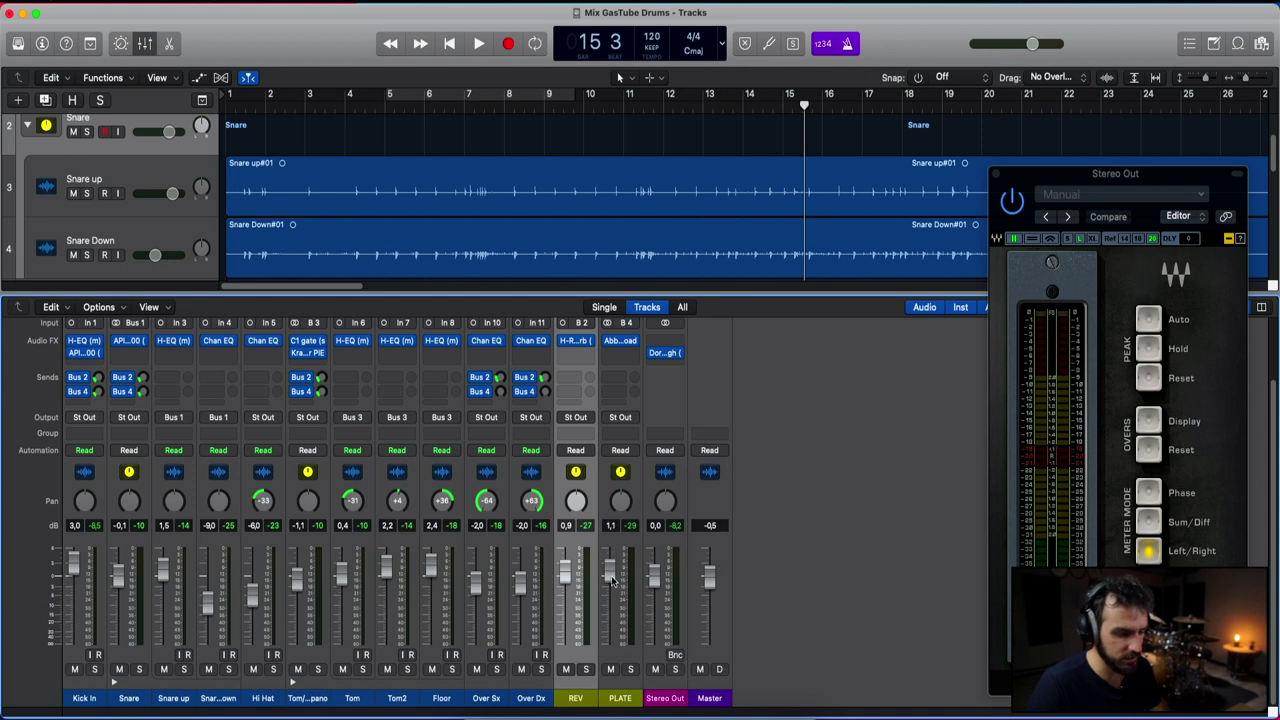
Step: Play the louder mix against the Dorrough meter and check the Snare's Bus 2 and Bus 4 send levels
{"action": "key", "text": "space"}
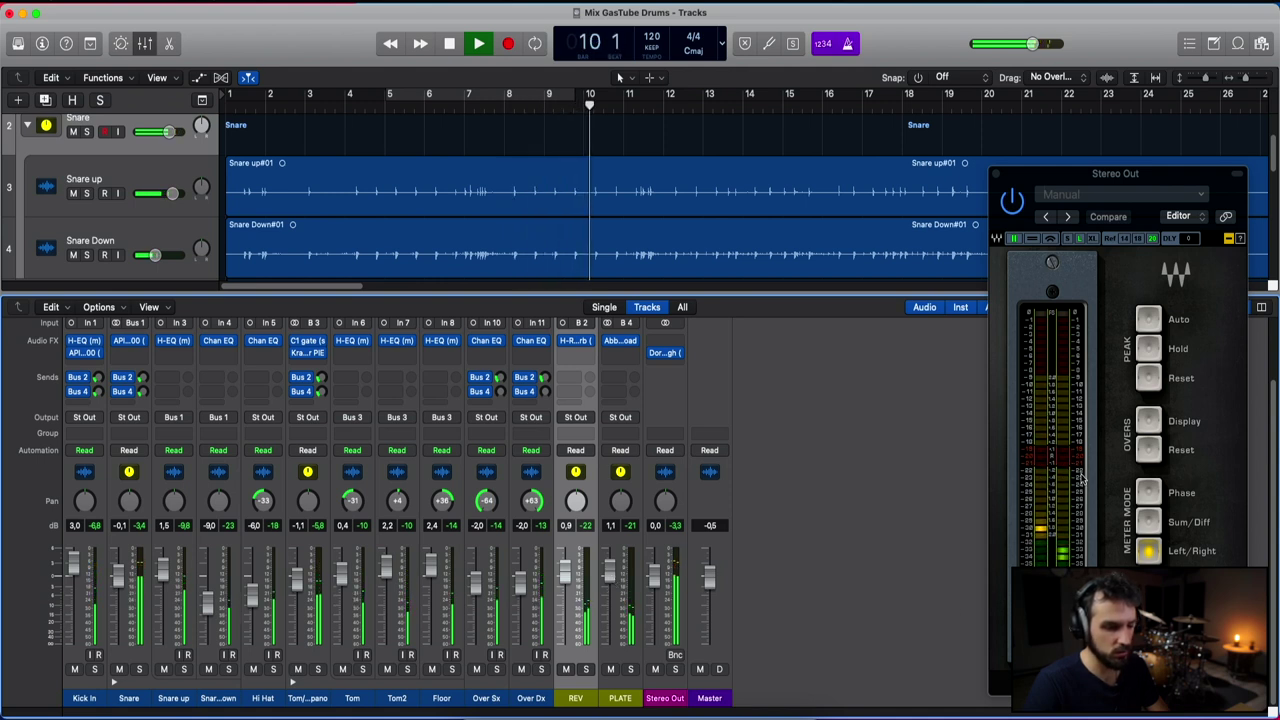
{"action": "mouse_move", "coordinate": [143, 380]}
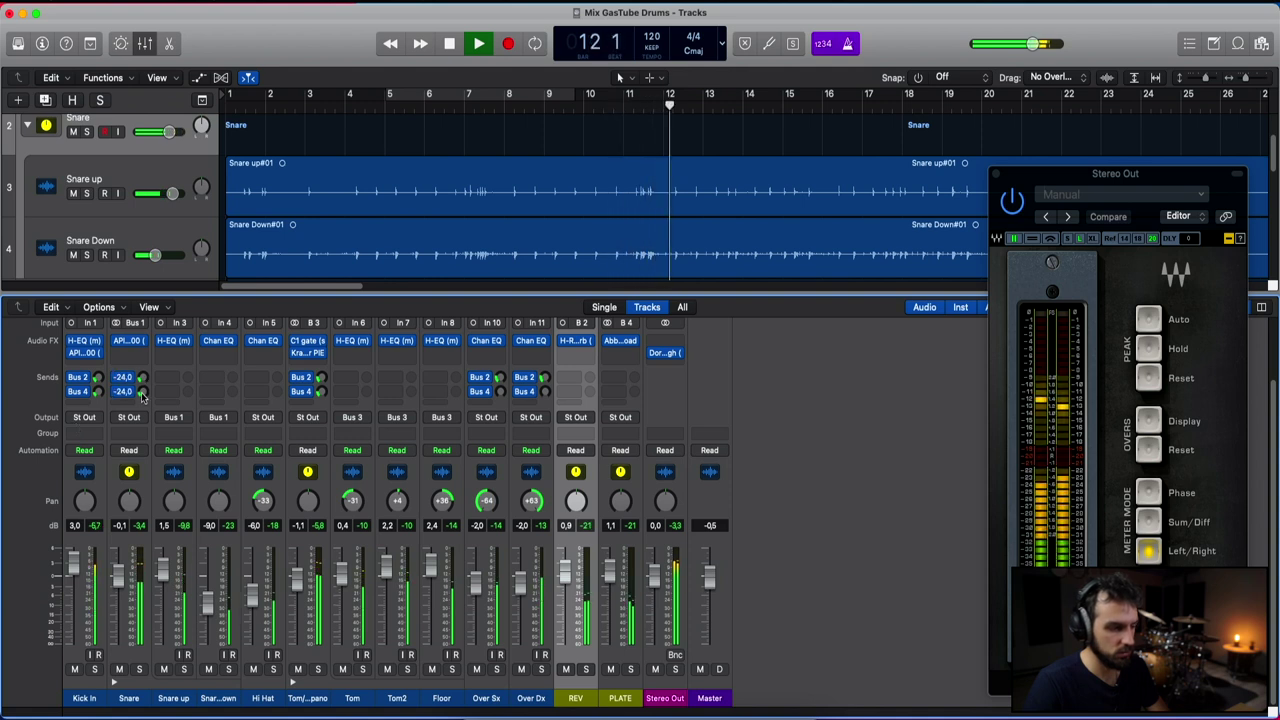
{"action": "key", "text": "space"}
Step: Insert the Waves L3-LL Ultra (s) limiter on the Stereo Out channel ahead of the Dorrough meter
{"action": "left_click", "coordinate": [660, 340]}
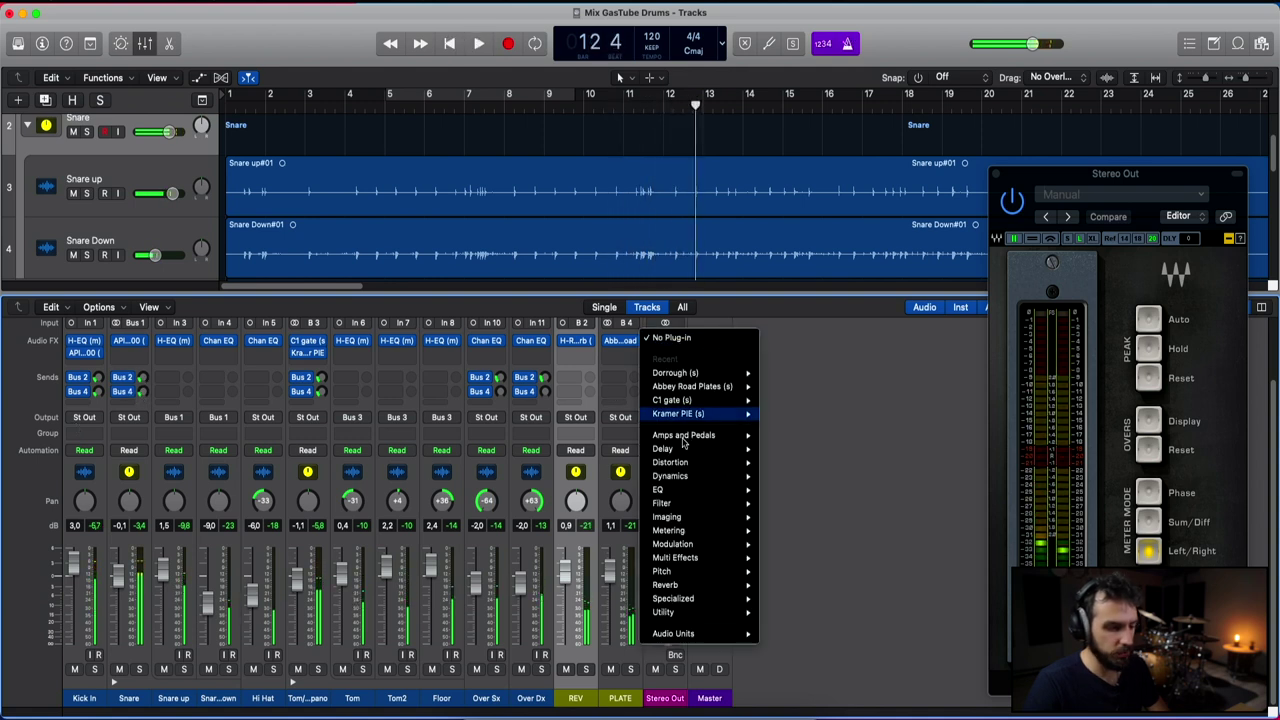
{"action": "mouse_move", "coordinate": [690, 634]}
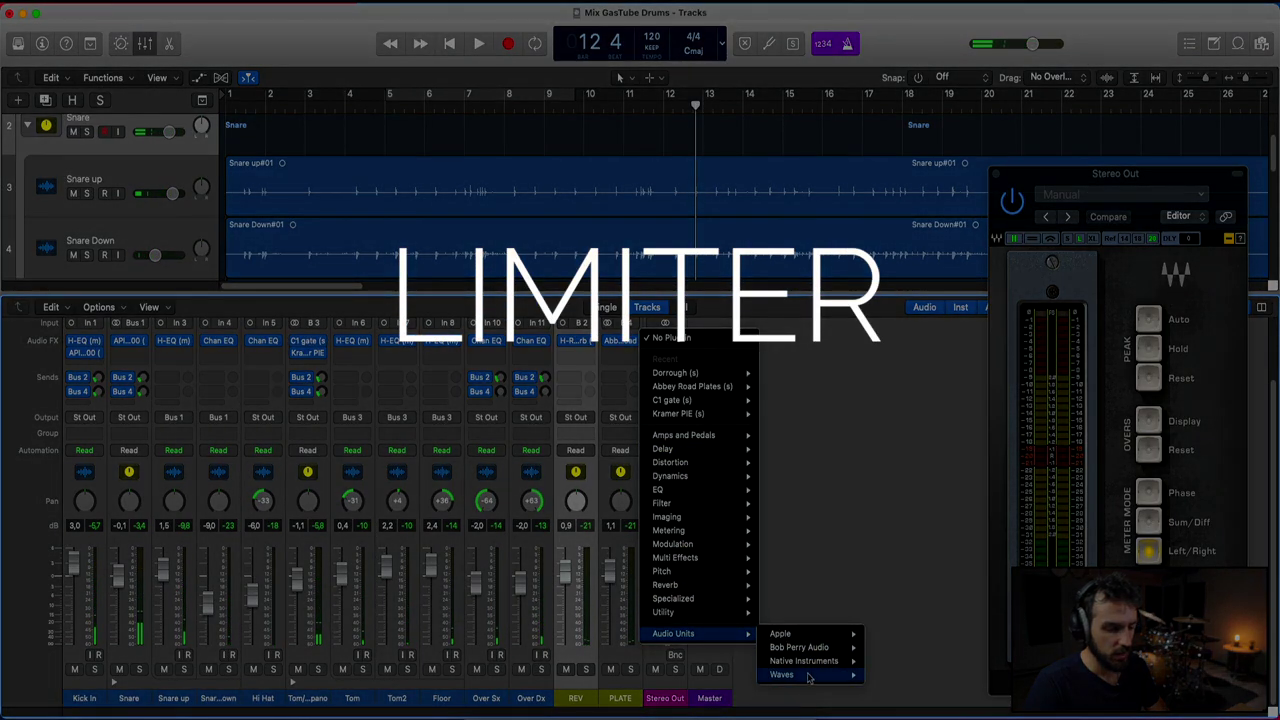
{"action": "mouse_move", "coordinate": [781, 674]}
{"action": "scroll", "coordinate": [943, 585], "scroll_direction": "down", "scroll_amount": 20}
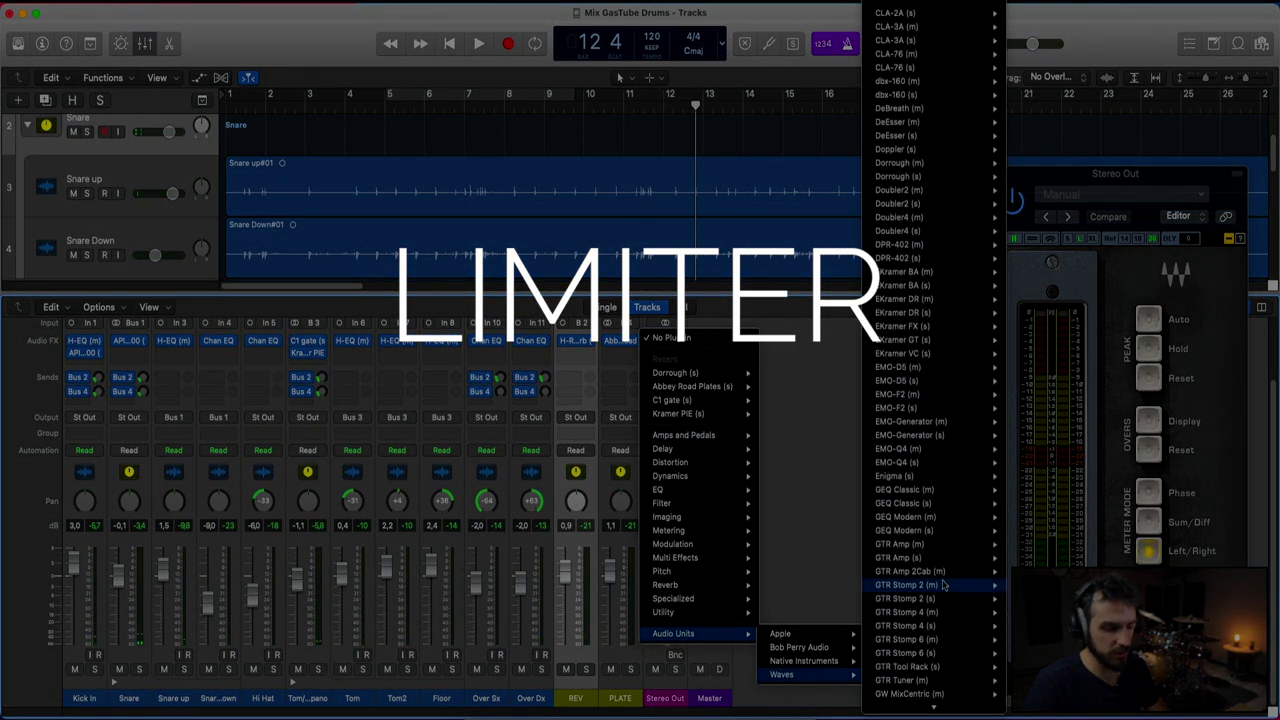
{"action": "scroll", "coordinate": [945, 578], "scroll_direction": "down", "scroll_amount": 15}
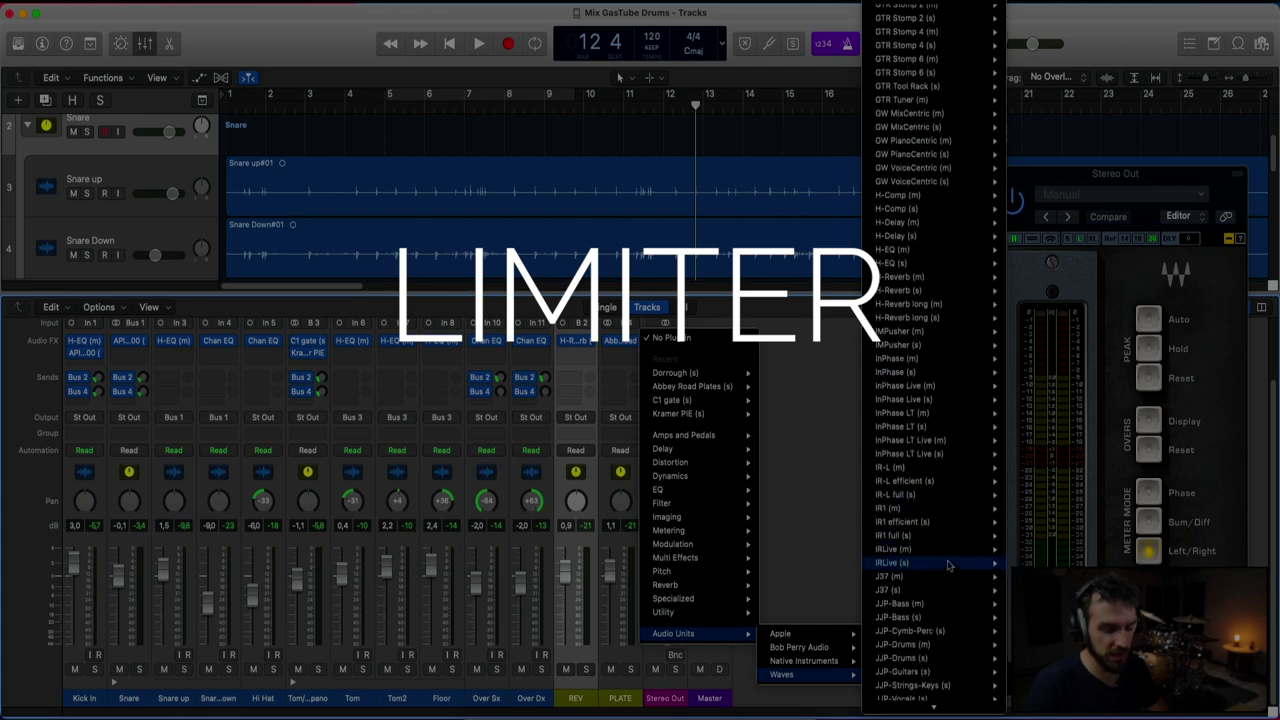
{"action": "scroll", "coordinate": [948, 575], "scroll_direction": "down", "scroll_amount": 3}
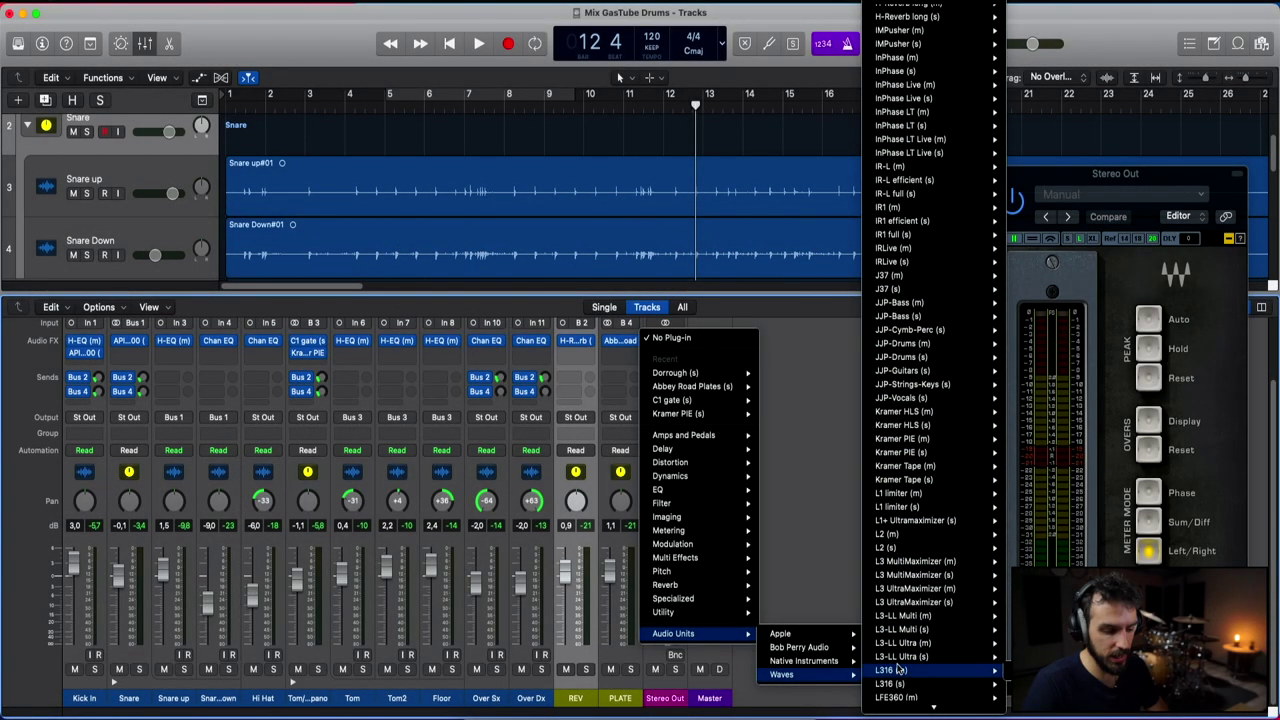
{"action": "left_click", "coordinate": [920, 659]}
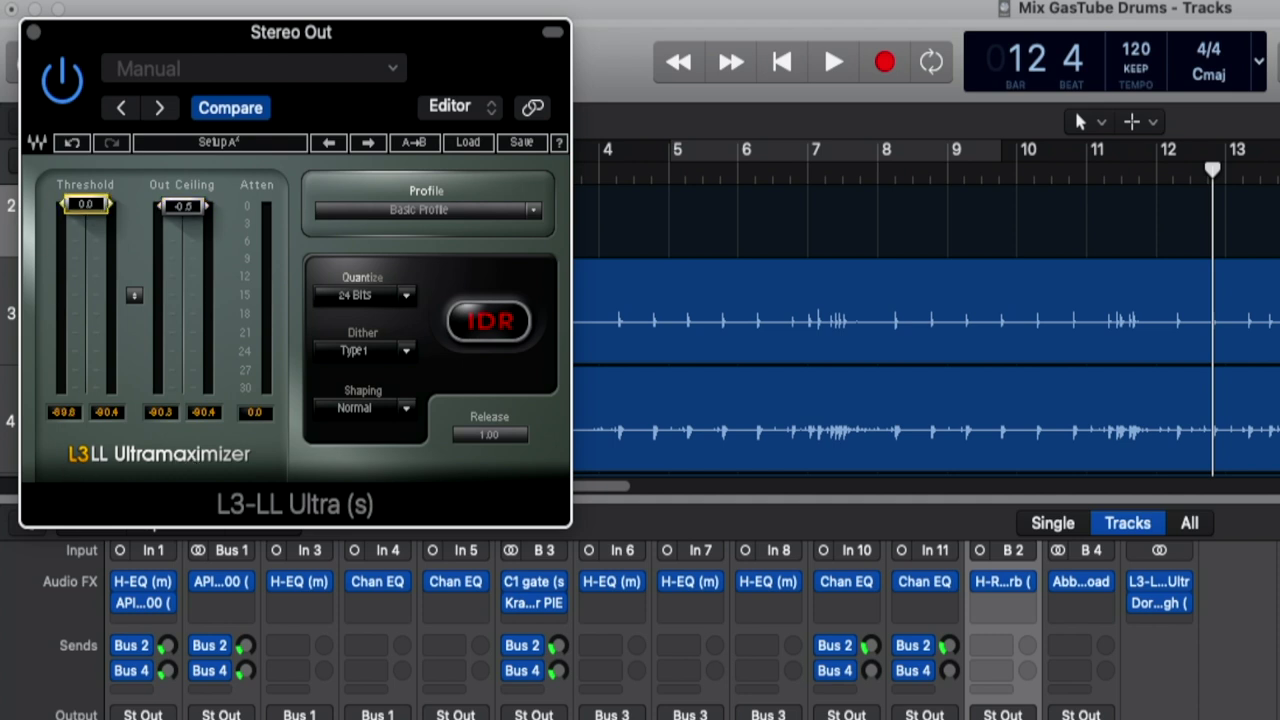
Step: Try the L3-LL Ultra threshold at about -6 dB and return it to 0.0
{"action": "mouse_move", "coordinate": [86, 224]}
{"action": "left_mouse_down"}
{"action": "mouse_move", "coordinate": [86, 286]}
{"action": "mouse_move", "coordinate": [86, 217]}
{"action": "mouse_move", "coordinate": [86, 243]}
{"action": "left_mouse_up"}
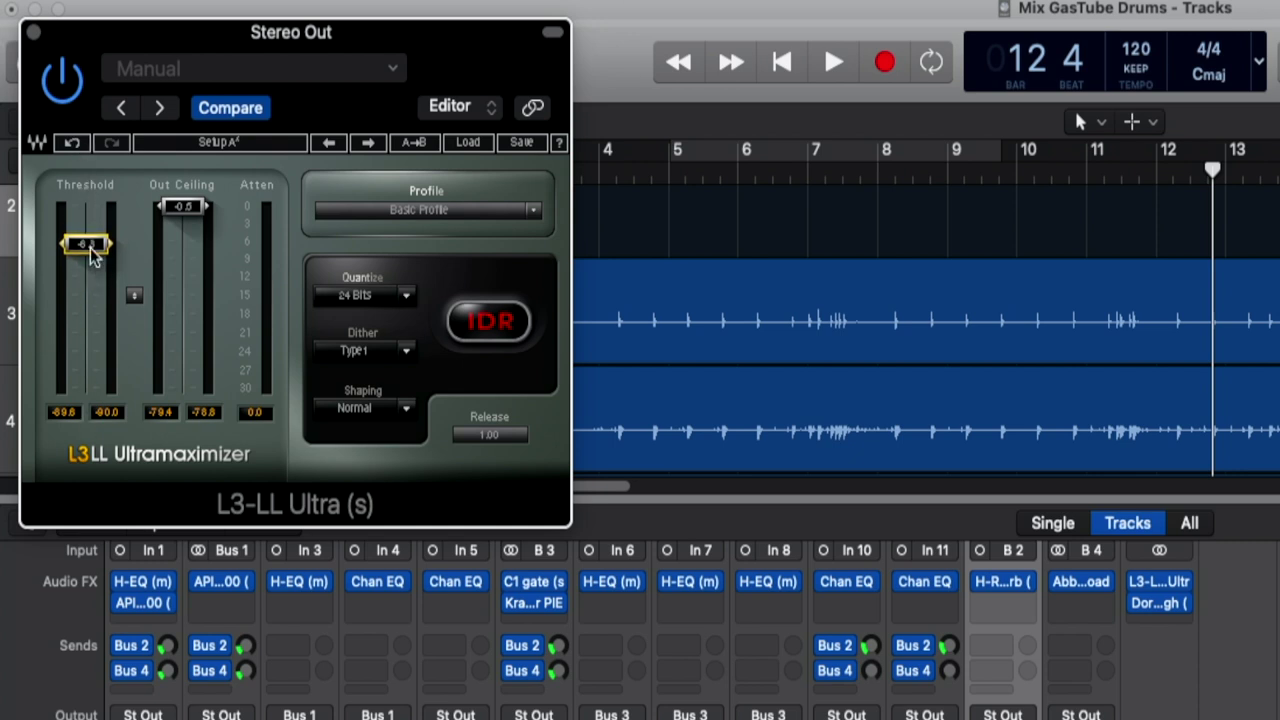
{"action": "left_click_drag", "start_coordinate": [100, 265], "coordinate": [100, 225]}
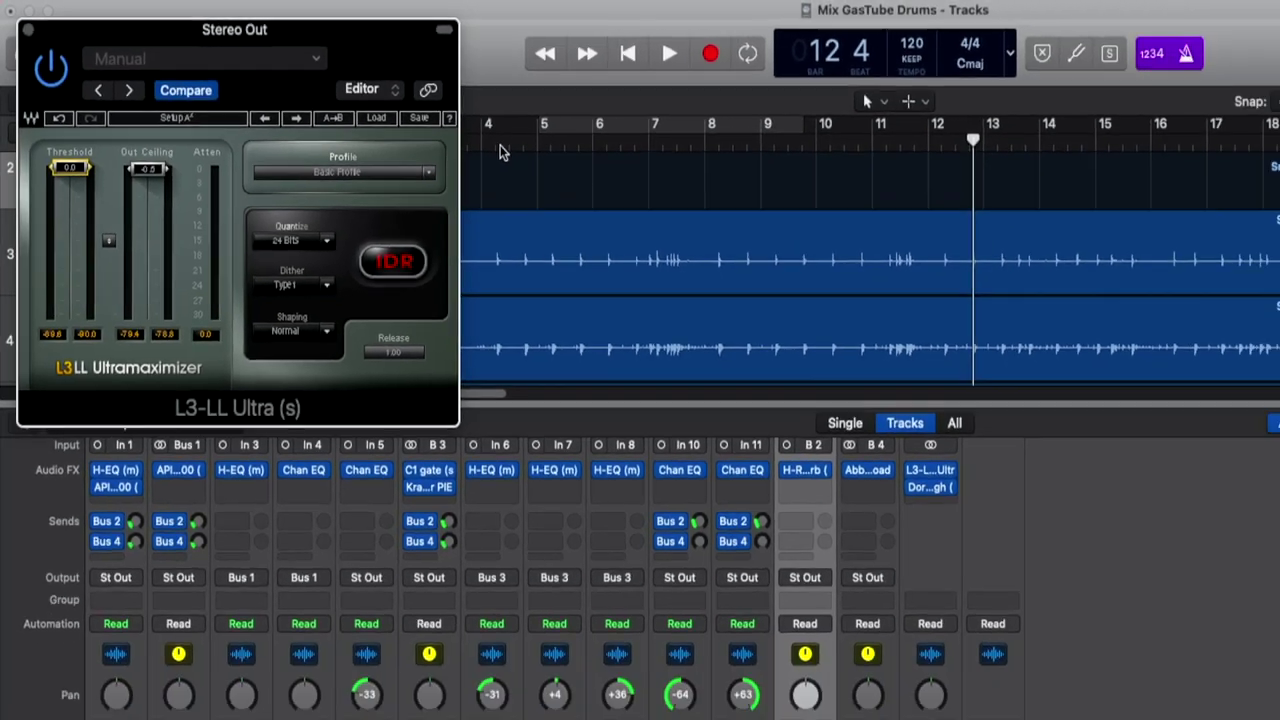
{"action": "left_click", "coordinate": [500, 145]}
Step: Play the limited mix while lowering the Snare fader to -1.5 dB and the Tom/Timpano fader to -1.8 dB
{"action": "key", "text": "space"}
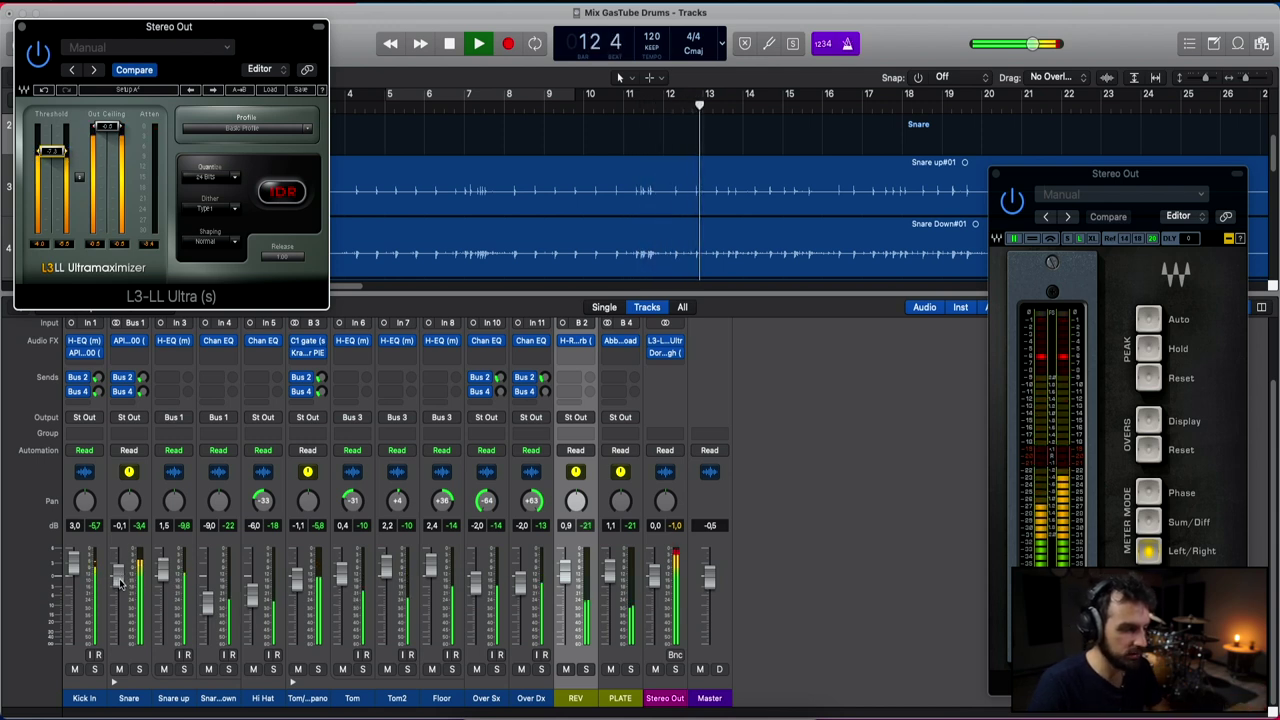
{"action": "left_click_drag", "start_coordinate": [118, 588], "coordinate": [119, 596]}
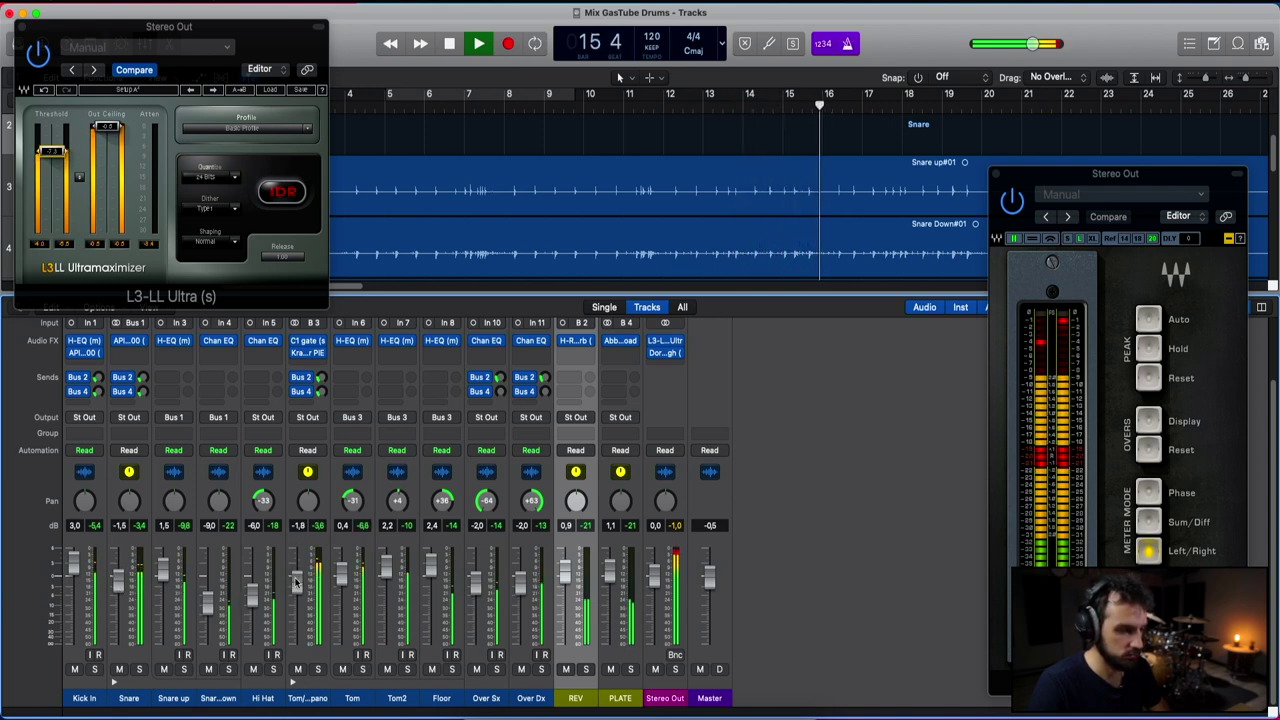
{"action": "scroll", "coordinate": [634, 232], "scroll_direction": "down", "scroll_amount": 5}
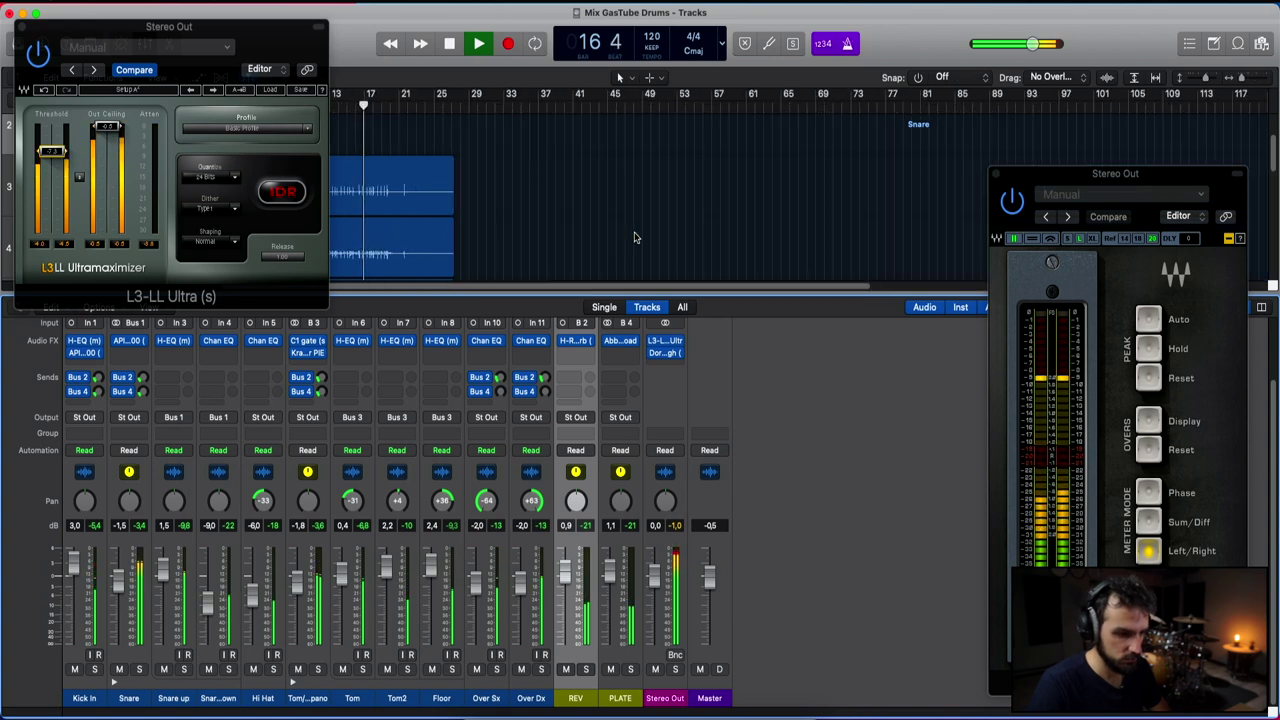
{"action": "left_click", "coordinate": [22, 27]}
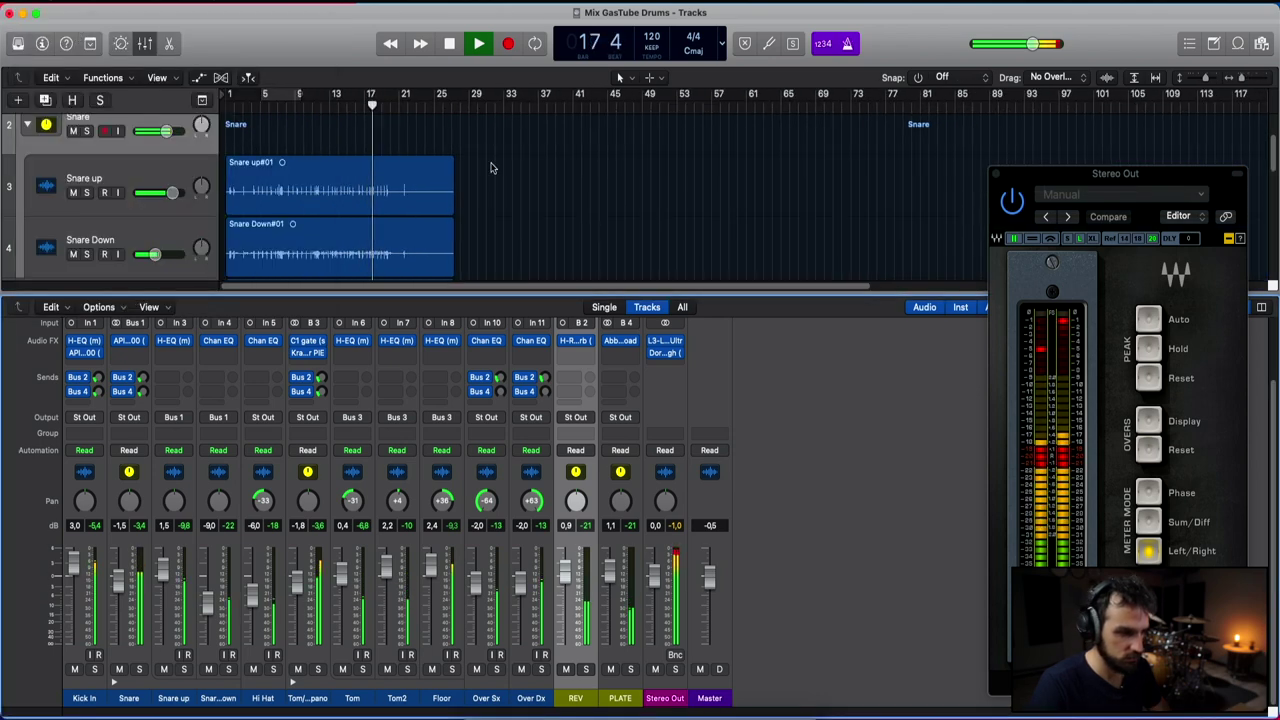
{"action": "scroll", "coordinate": [491, 166], "scroll_direction": "up", "scroll_amount": 4}
{"action": "scroll", "coordinate": [491, 166], "scroll_direction": "left", "scroll_amount": 1}
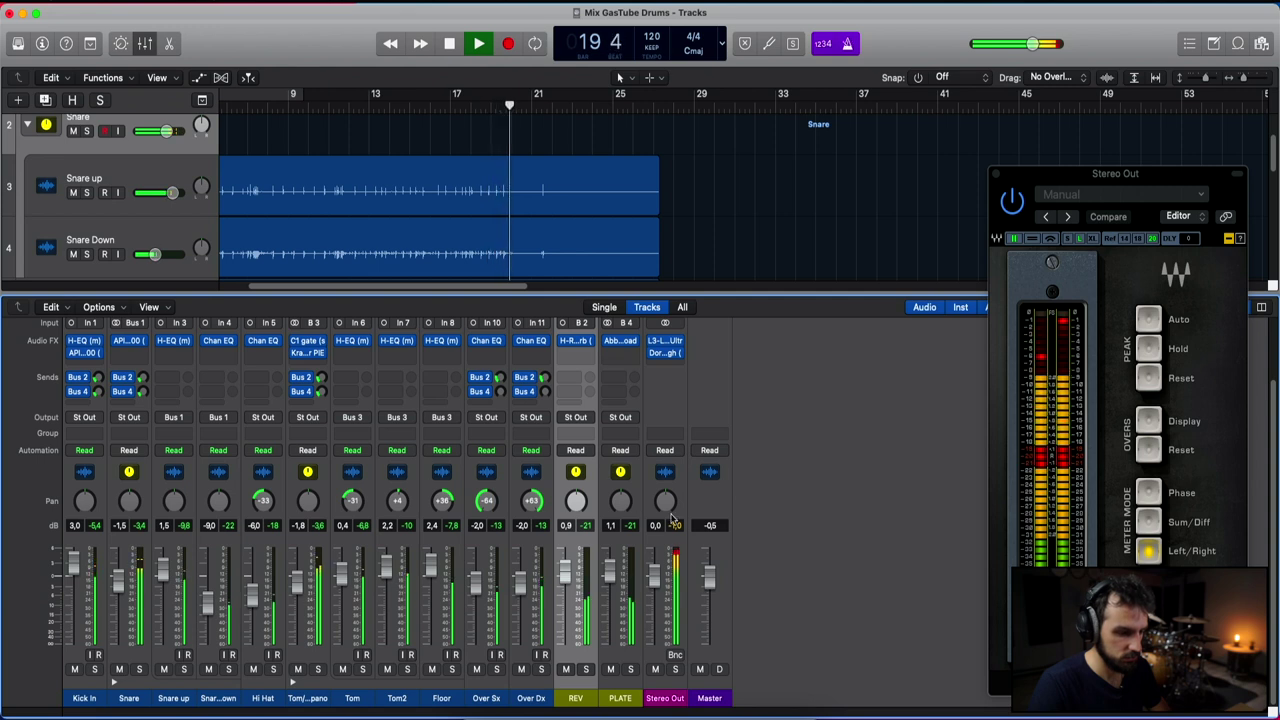
Step: Stop playback, raise the L3-LL Ultra threshold slightly and close the limiter
{"action": "key", "text": "space"}
{"action": "left_click", "coordinate": [662, 346]}
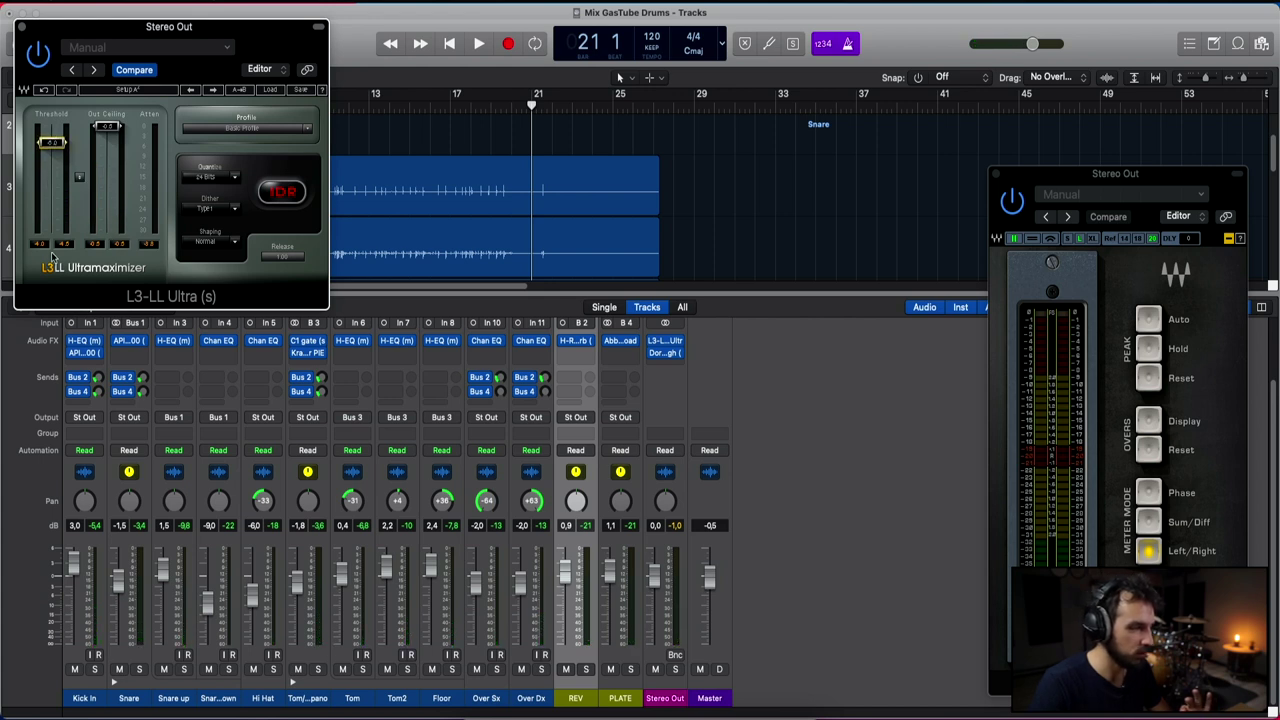
{"action": "left_click", "coordinate": [21, 27]}
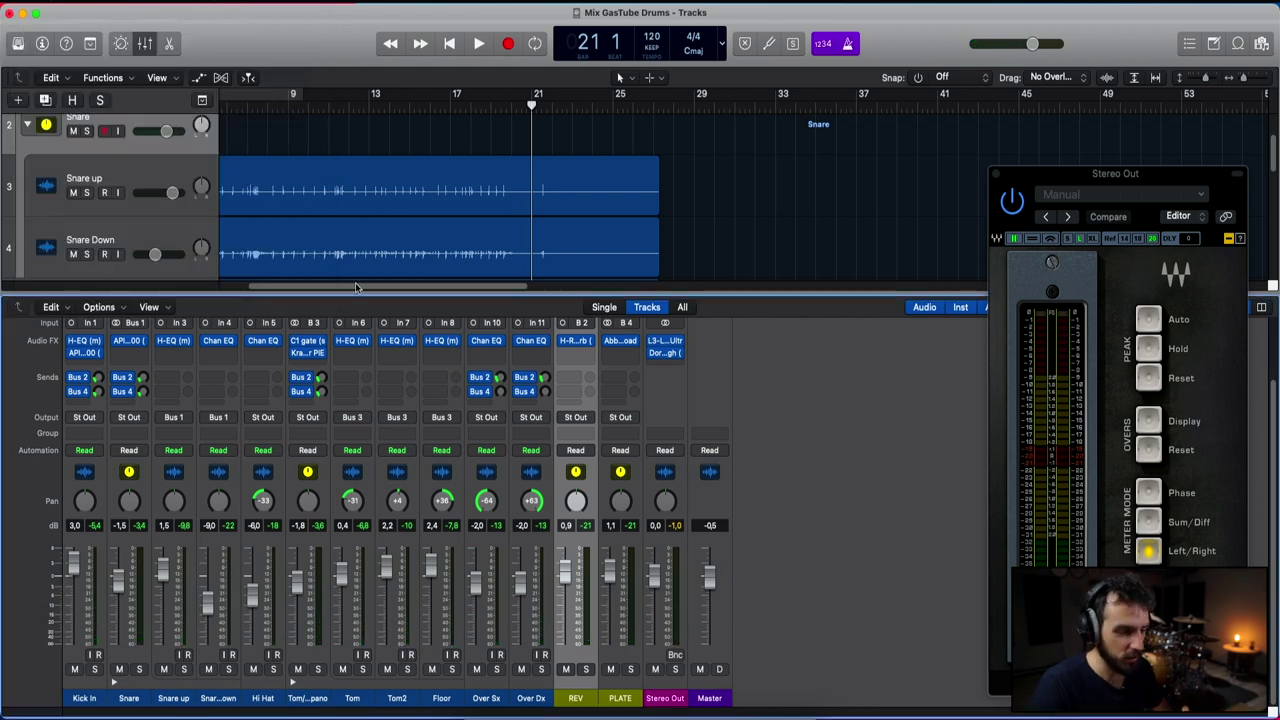
Step: Hide the mixer to show the track arrangement from bar 1
{"action": "scroll", "coordinate": [623, 168], "scroll_direction": "left", "scroll_amount": 3}
{"action": "key", "text": "x"}
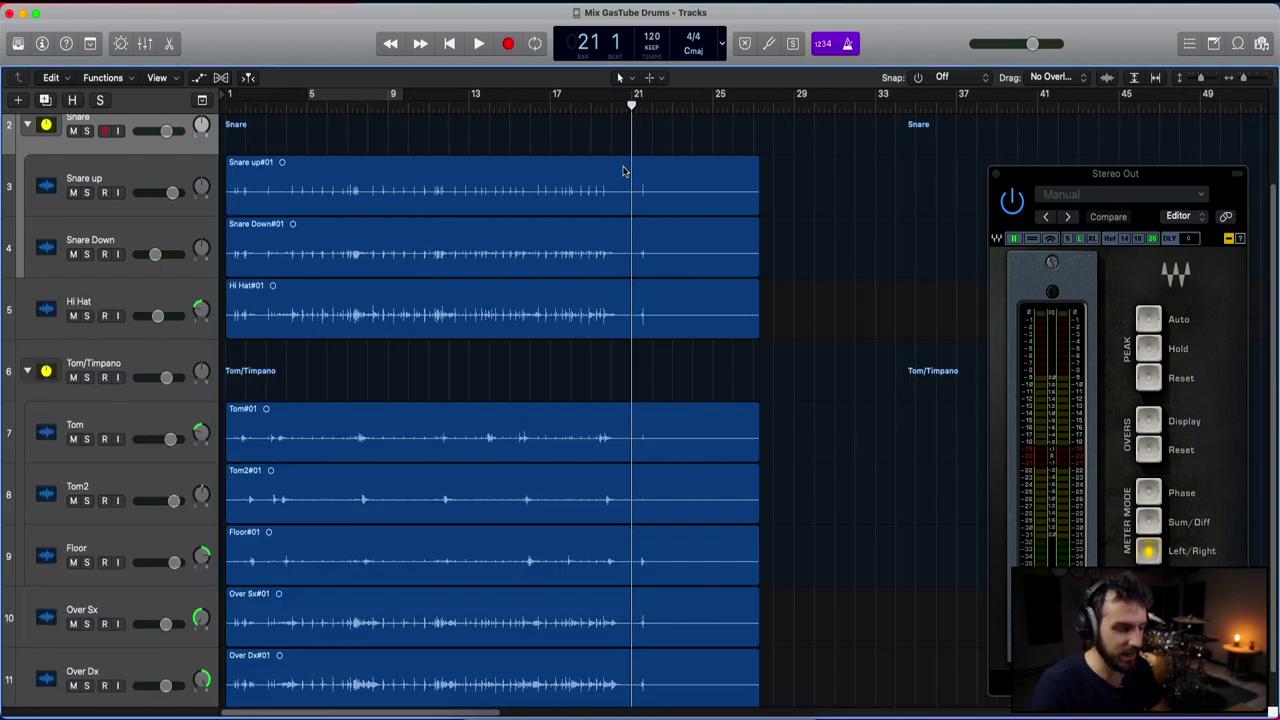